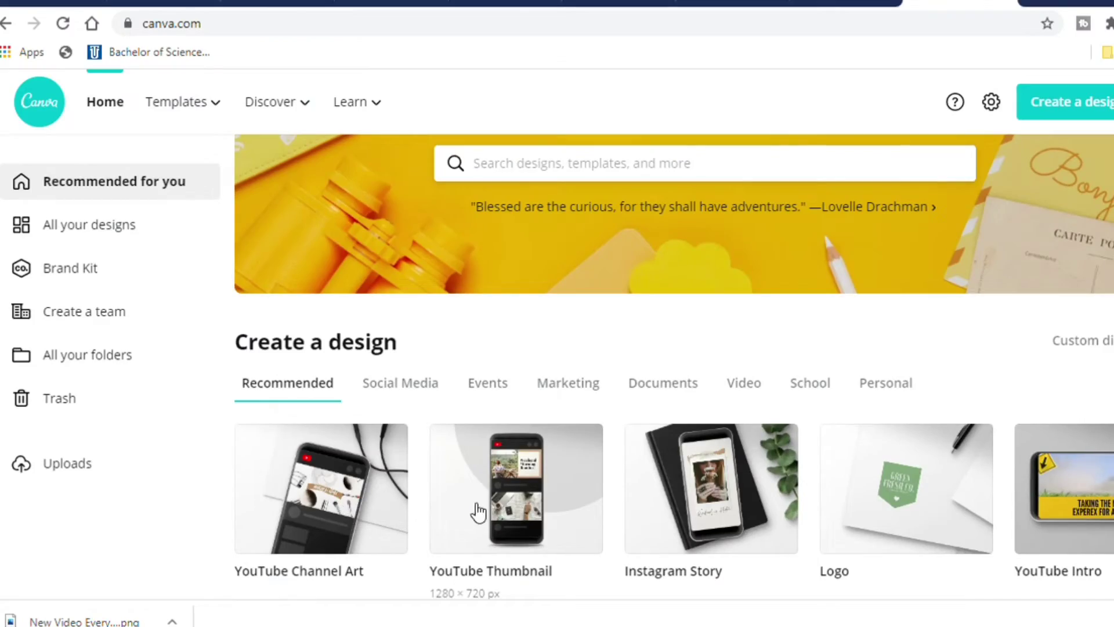
Look through the design types, recent designs and template categories on the home page
{"action": "scroll", "coordinate": [796, 495], "scroll_direction": "down", "scroll_amount": 2}
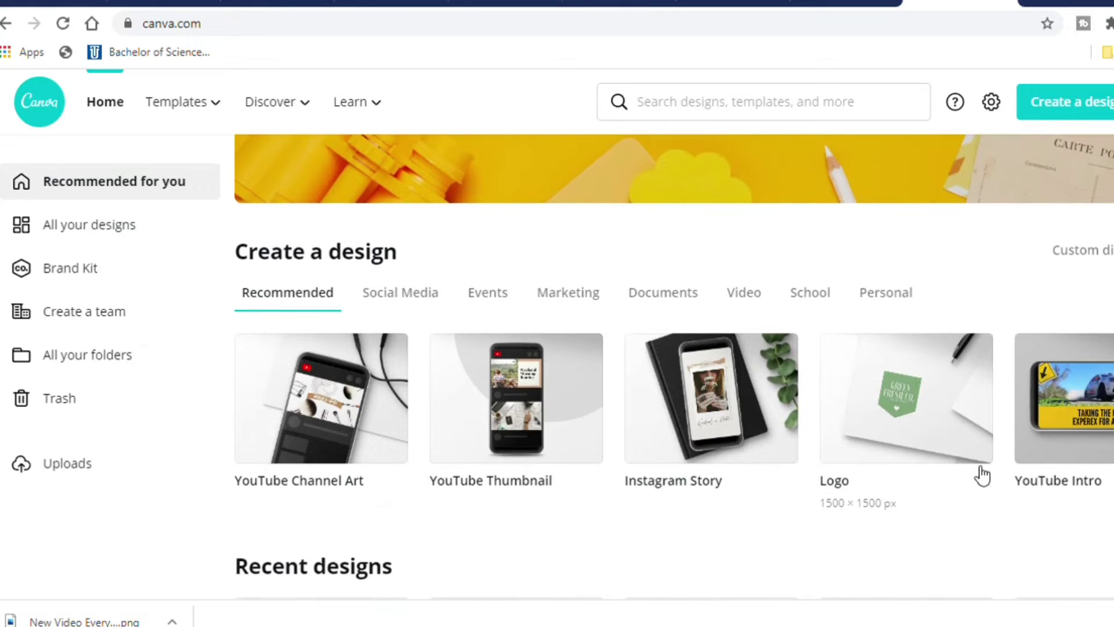
{"action": "scroll", "coordinate": [995, 441], "scroll_direction": "down", "scroll_amount": 2}
{"action": "scroll", "coordinate": [975, 441], "scroll_direction": "down", "scroll_amount": 4}
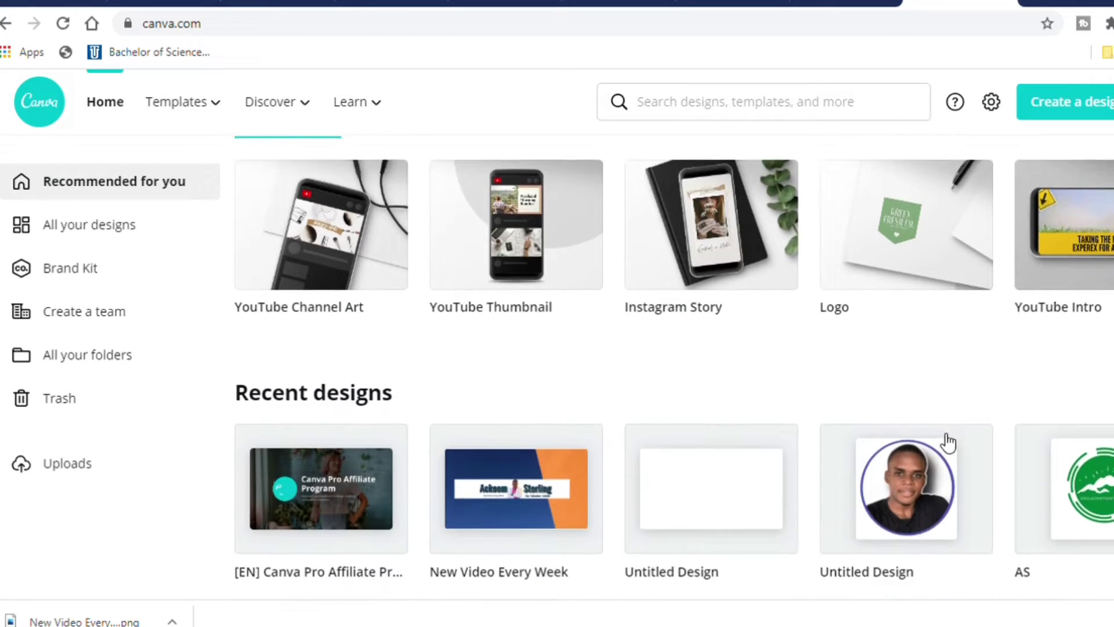
{"action": "scroll", "coordinate": [451, 464], "scroll_direction": "down", "scroll_amount": 3}
{"action": "scroll", "coordinate": [452, 465], "scroll_direction": "down", "scroll_amount": 1}
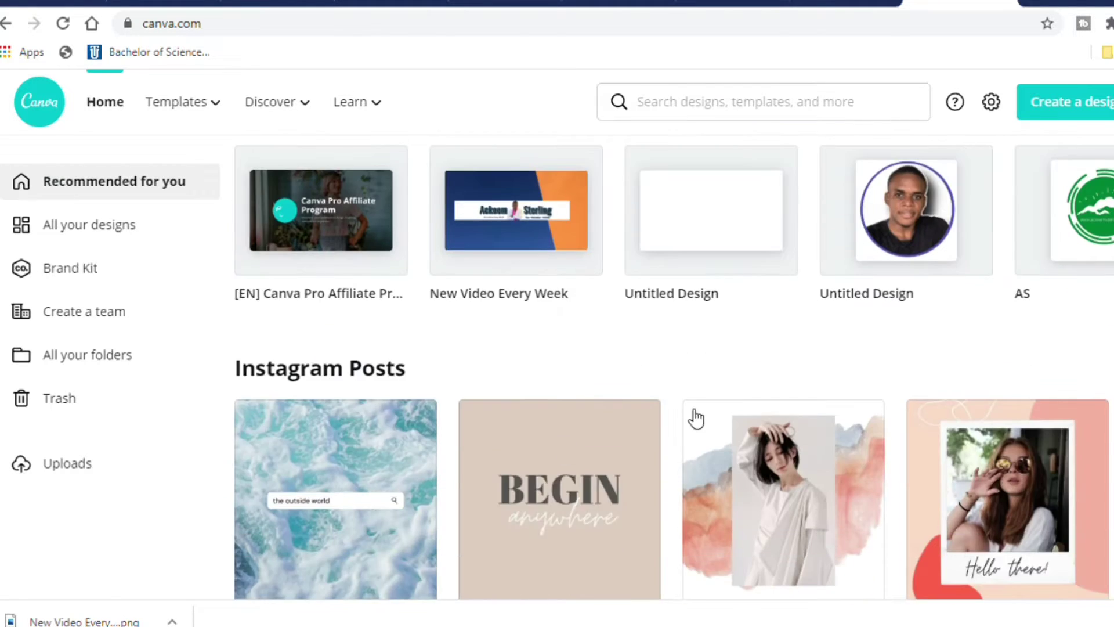
{"action": "scroll", "coordinate": [437, 497], "scroll_direction": "down", "scroll_amount": 4}
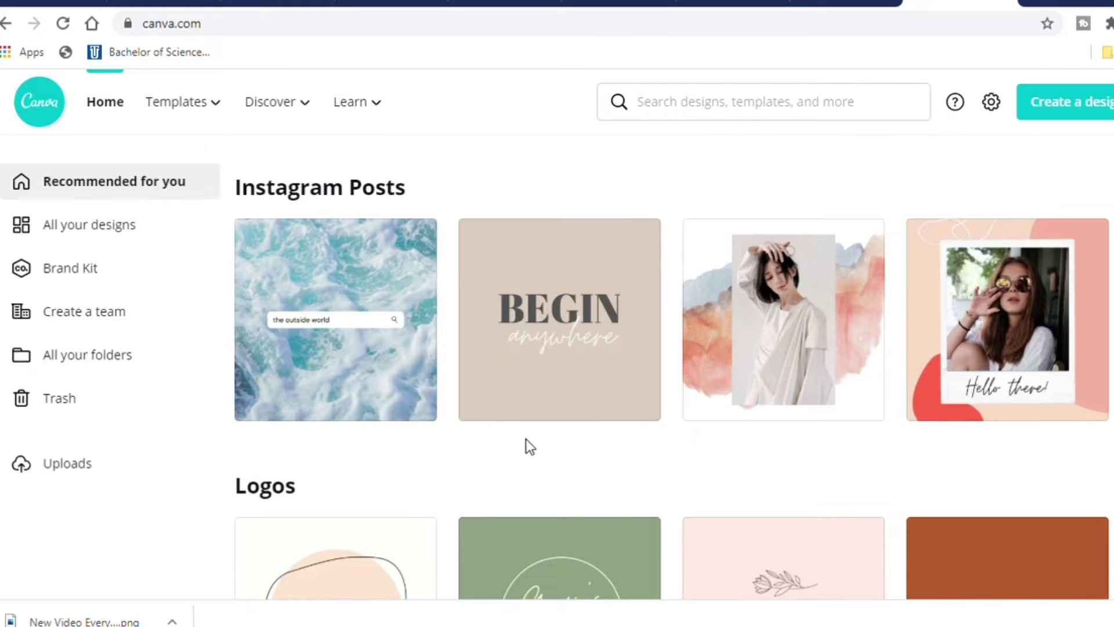
{"action": "scroll", "coordinate": [500, 464], "scroll_direction": "down", "scroll_amount": 6}
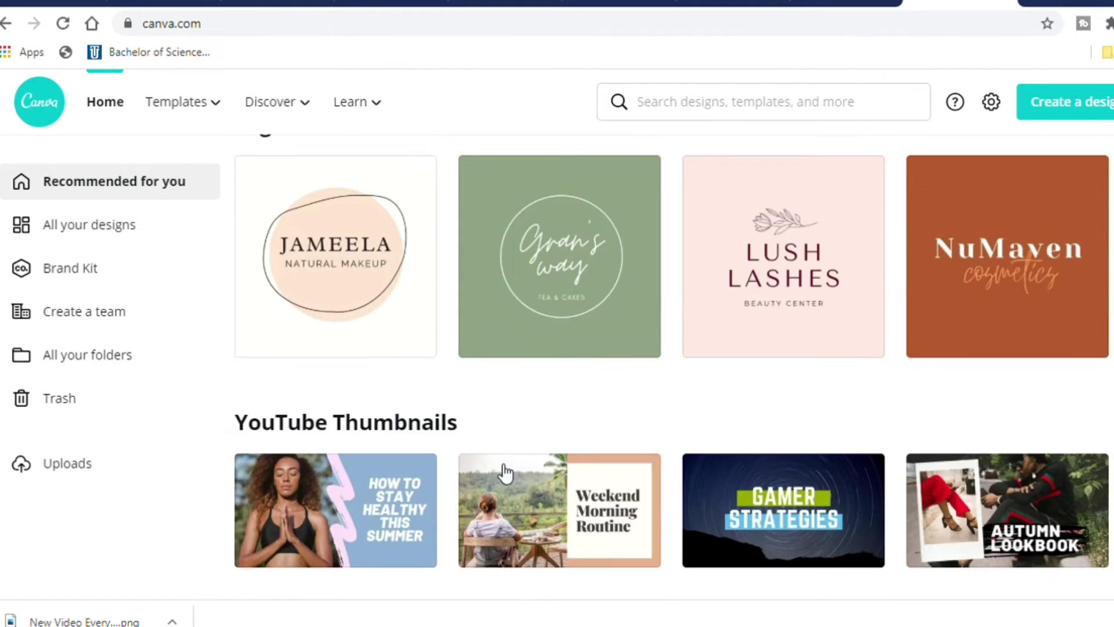
{"action": "scroll", "coordinate": [505, 473], "scroll_direction": "down", "scroll_amount": 3}
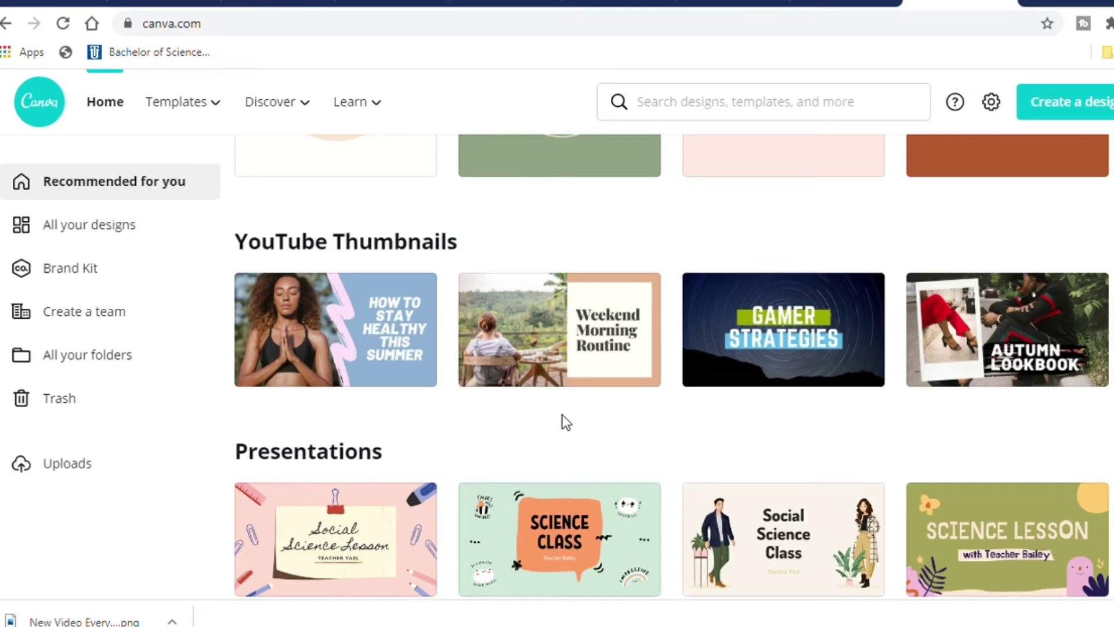
{"action": "scroll", "coordinate": [453, 469], "scroll_direction": "down", "scroll_amount": 2}
{"action": "scroll", "coordinate": [474, 453], "scroll_direction": "down", "scroll_amount": 2}
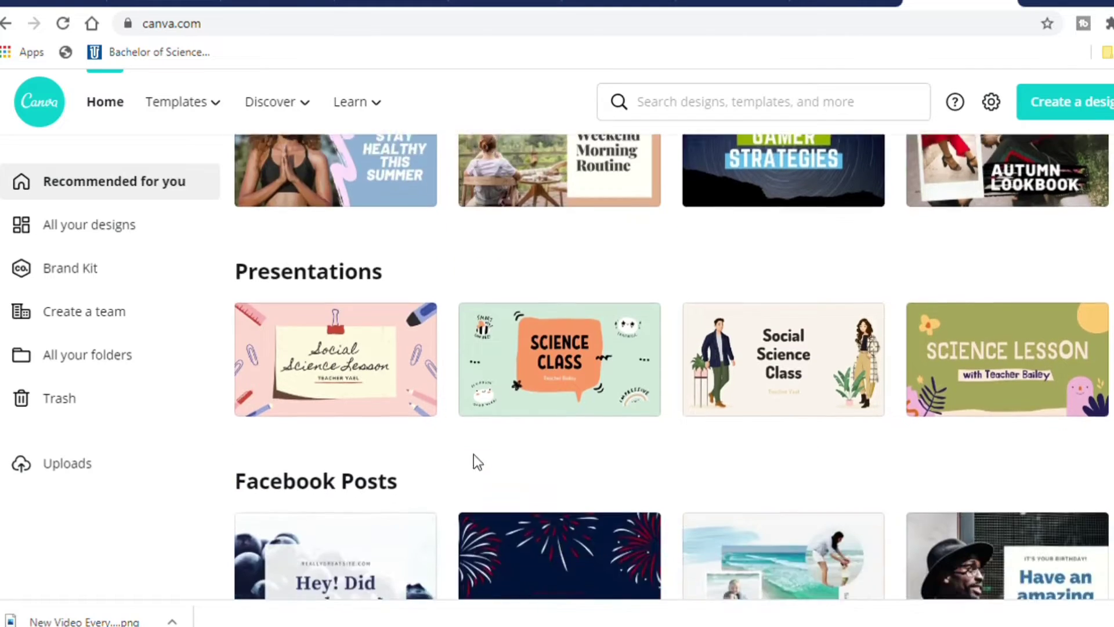
{"action": "scroll", "coordinate": [474, 454], "scroll_direction": "down", "scroll_amount": 5}
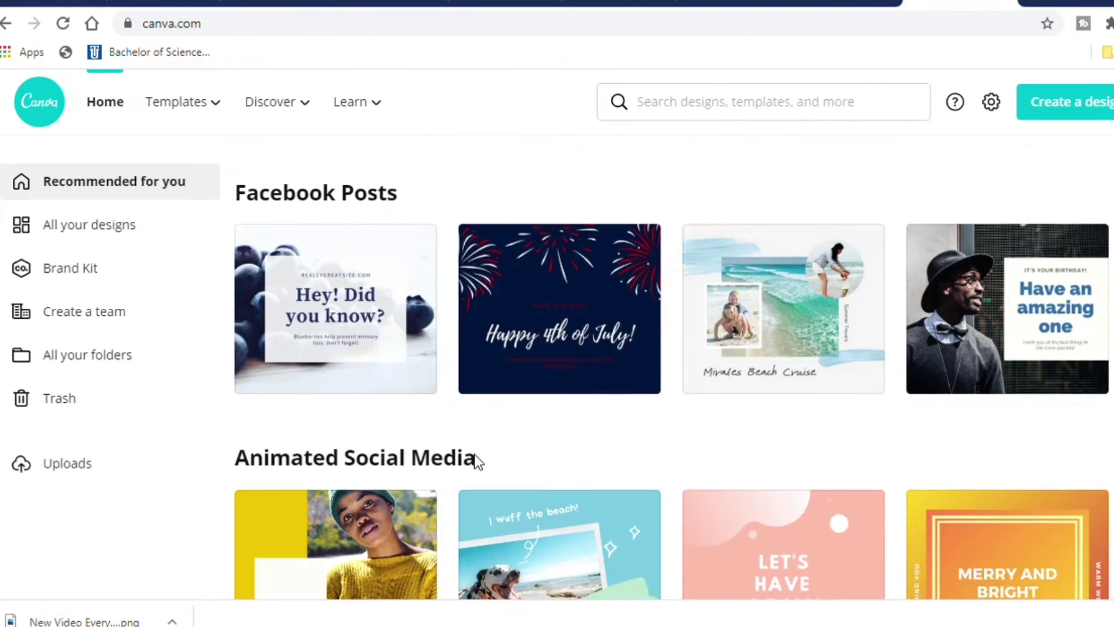
{"action": "scroll", "coordinate": [476, 462], "scroll_direction": "down", "scroll_amount": 1}
{"action": "scroll", "coordinate": [558, 485], "scroll_direction": "down", "scroll_amount": 3}
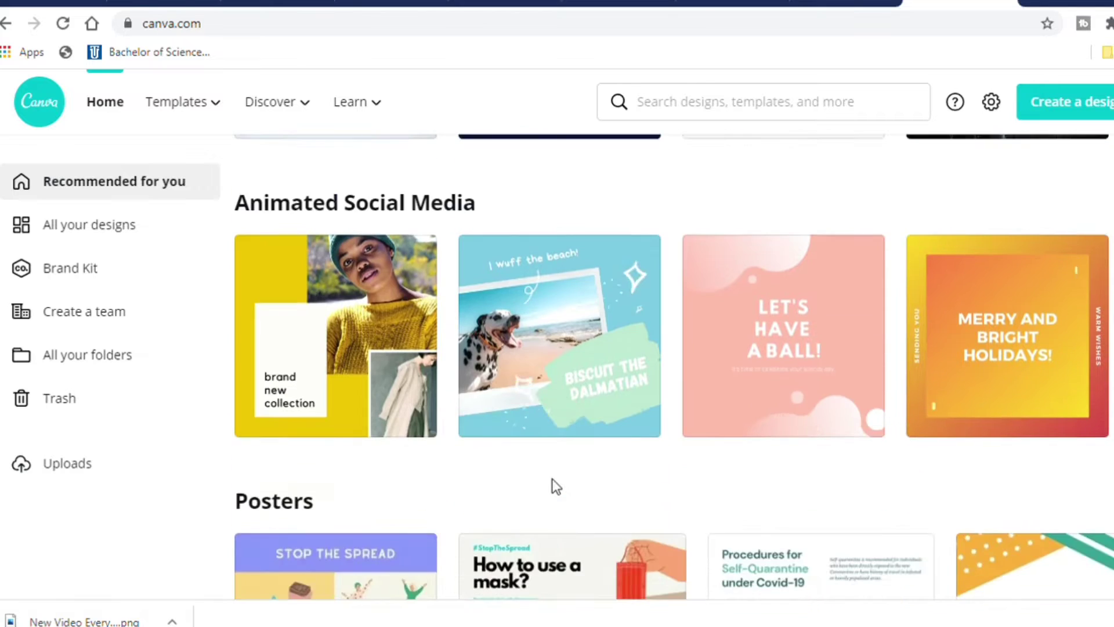
{"action": "scroll", "coordinate": [553, 485], "scroll_direction": "down", "scroll_amount": 3}
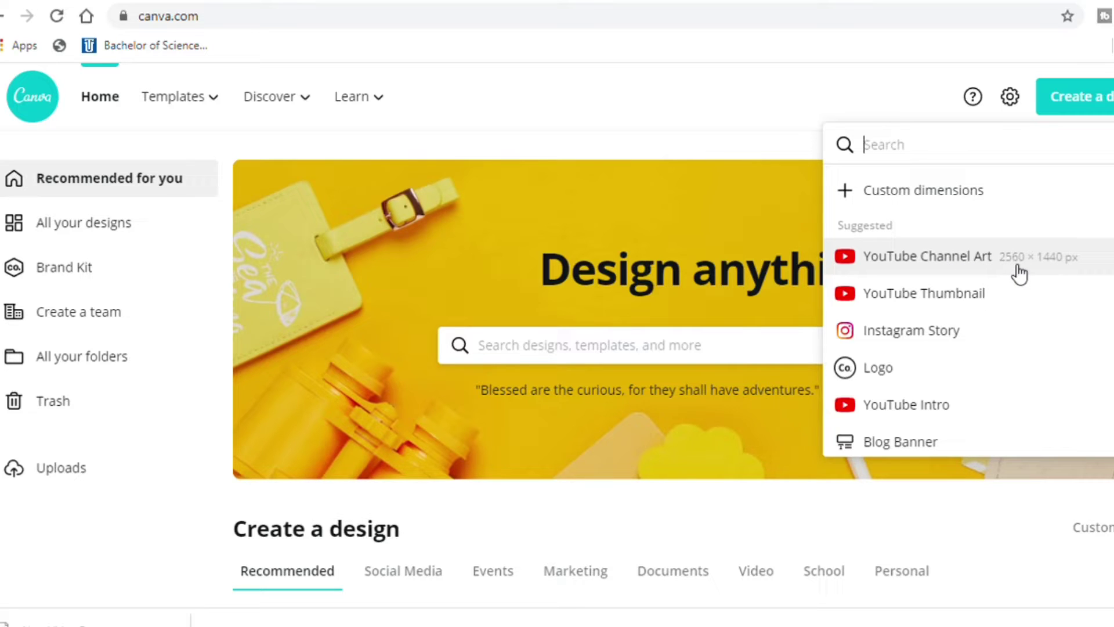
Create a new YouTube Channel Art design at 2560 × 1440 px and show the uploaded images
{"action": "left_click", "coordinate": [939, 260]}
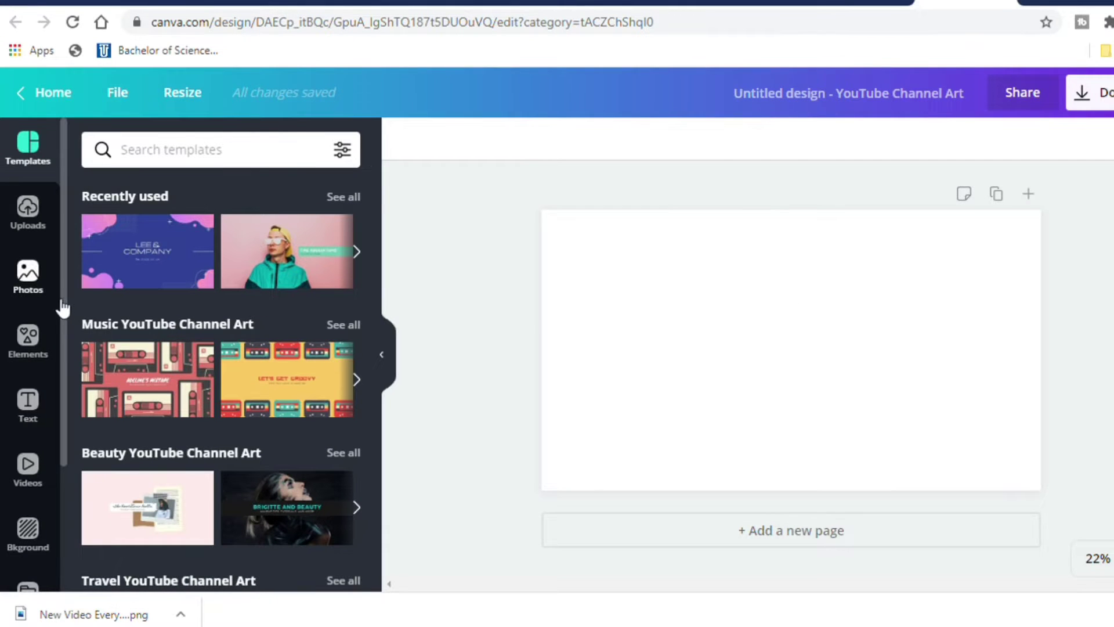
{"action": "left_click", "coordinate": [38, 291]}
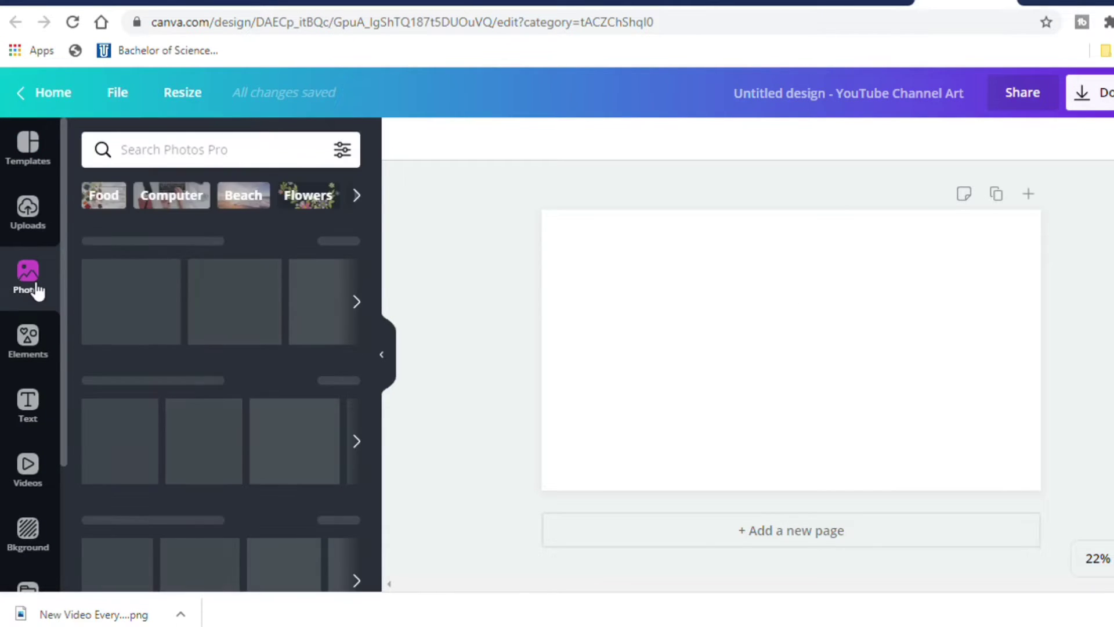
{"action": "left_click", "coordinate": [25, 237]}
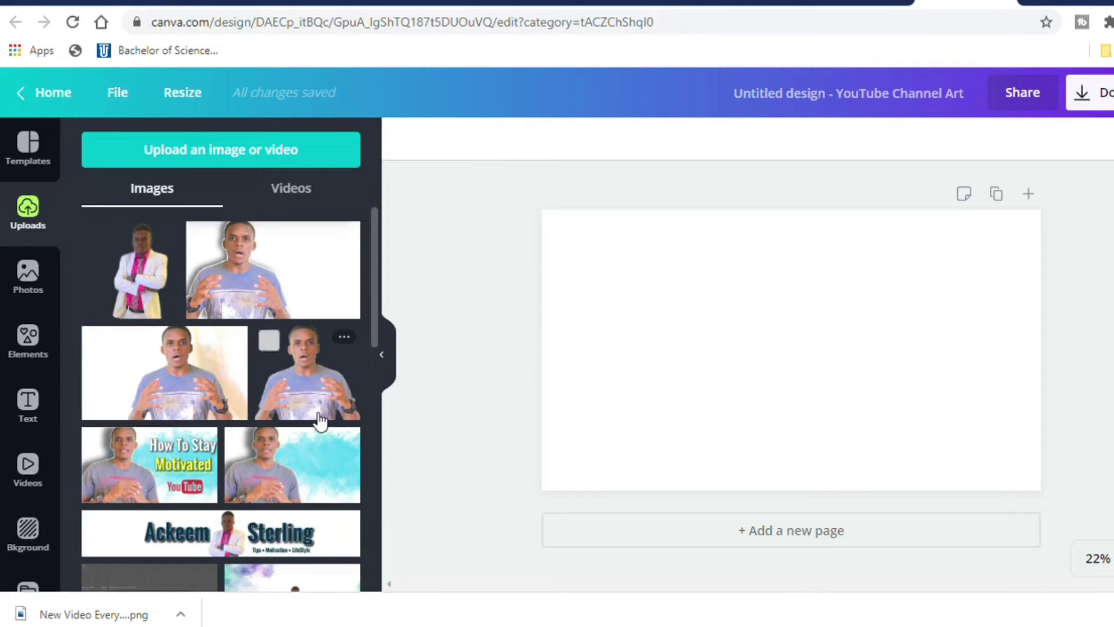
Add the uploaded grey guide image with the text and logo safe area and enlarge it to fill the page
{"action": "scroll", "coordinate": [311, 423], "scroll_direction": "down", "scroll_amount": 3}
{"action": "left_click", "coordinate": [129, 428]}
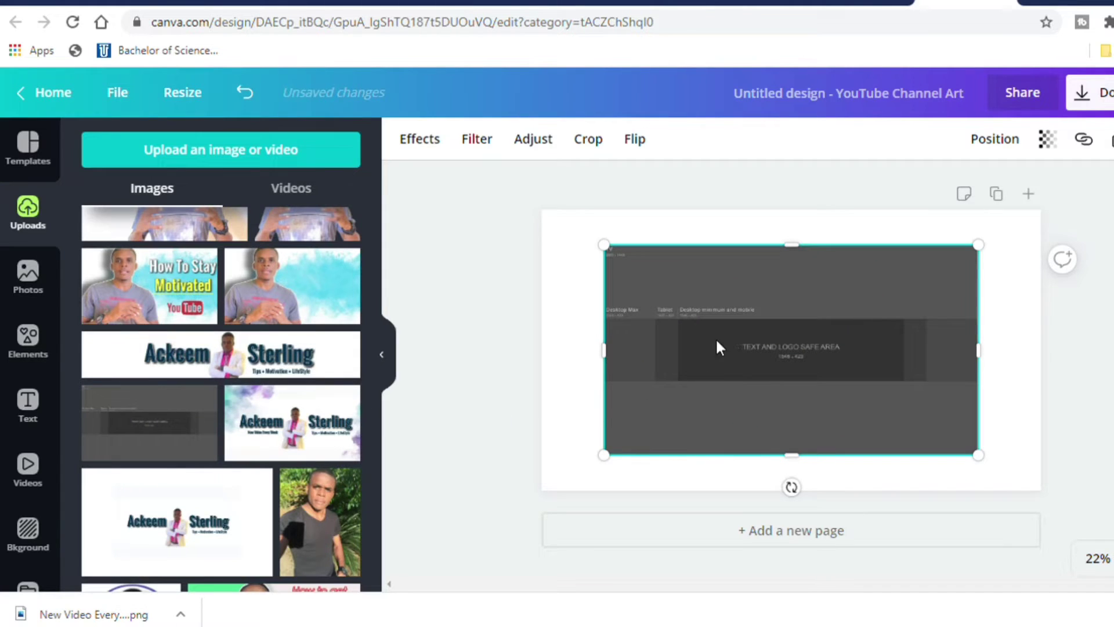
{"action": "left_click_drag", "start_coordinate": [605, 245], "coordinate": [548, 232]}
{"action": "left_click_drag", "start_coordinate": [980, 455], "coordinate": [1050, 505]}
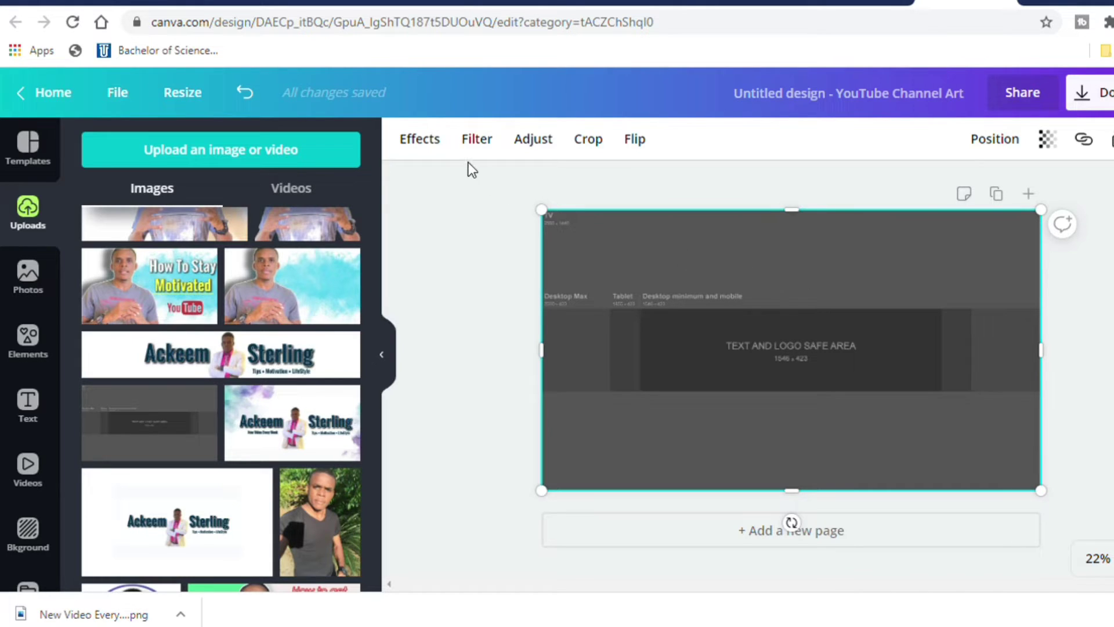
{"action": "left_click", "coordinate": [436, 151]}
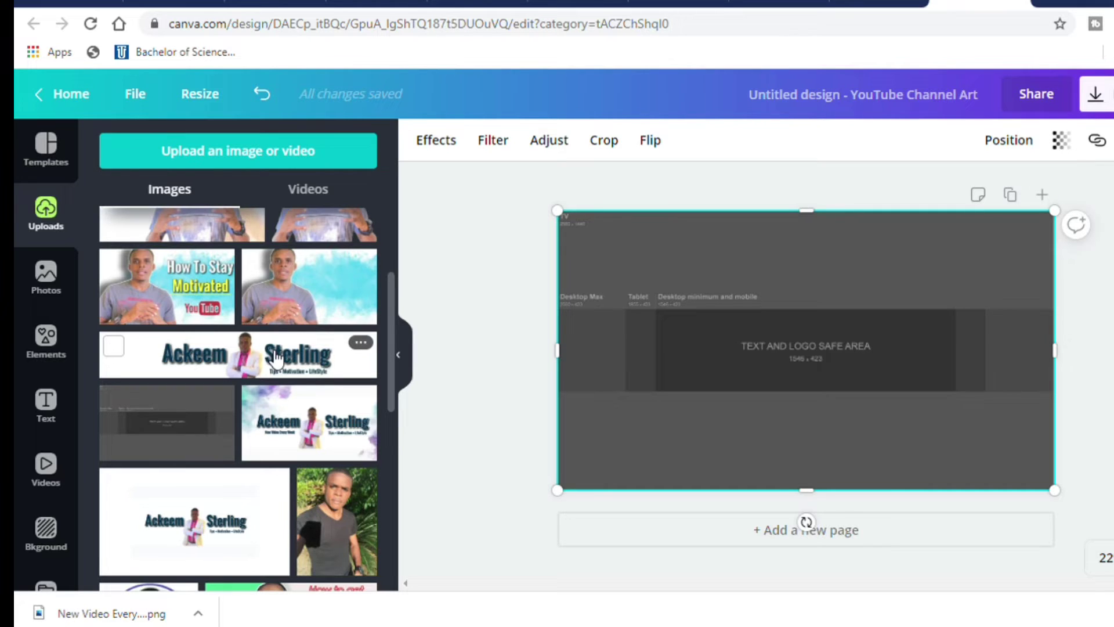
Add the uploaded cutout of the man in the white jacket and shrink it to about 401 × 401 within the safe area
{"action": "scroll", "coordinate": [226, 386], "scroll_direction": "up", "scroll_amount": 3}
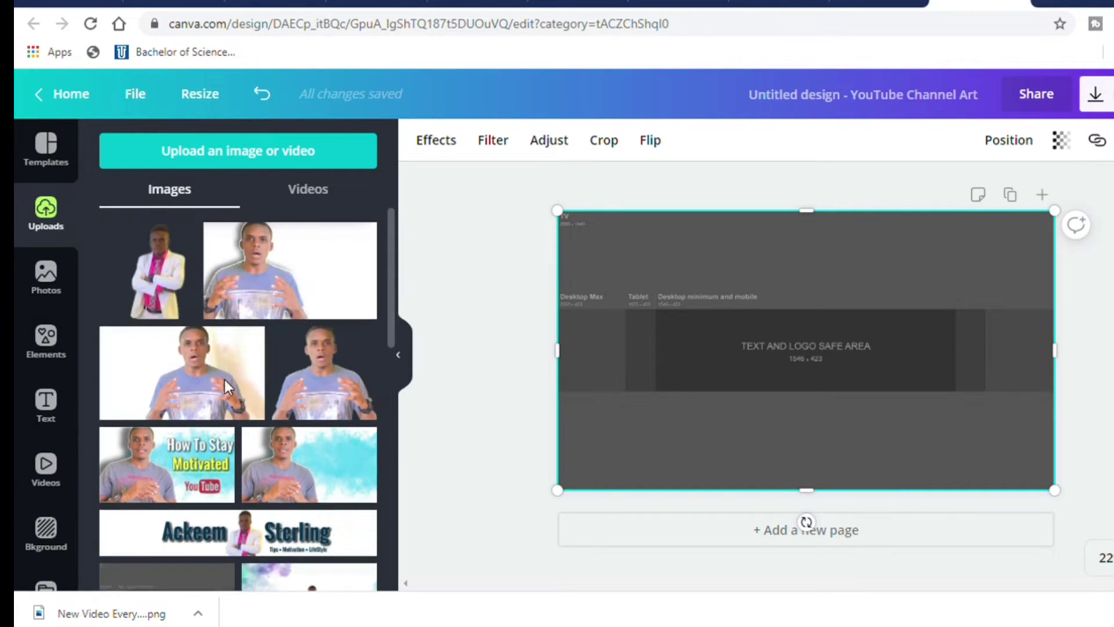
{"action": "left_click", "coordinate": [164, 284]}
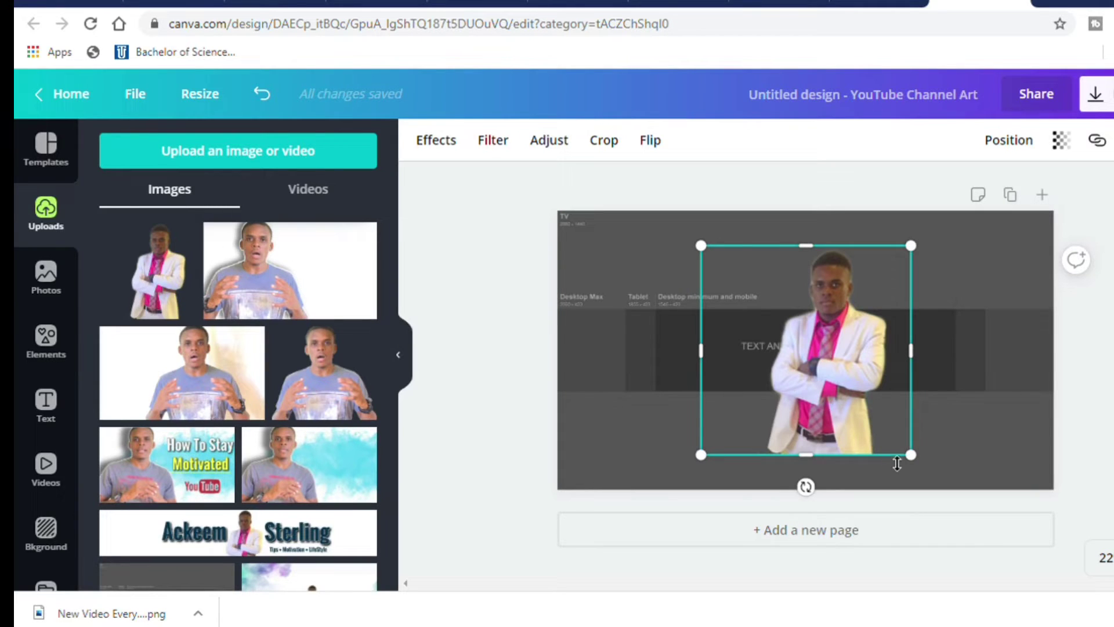
{"action": "left_click_drag", "start_coordinate": [921, 463], "coordinate": [793, 361]}
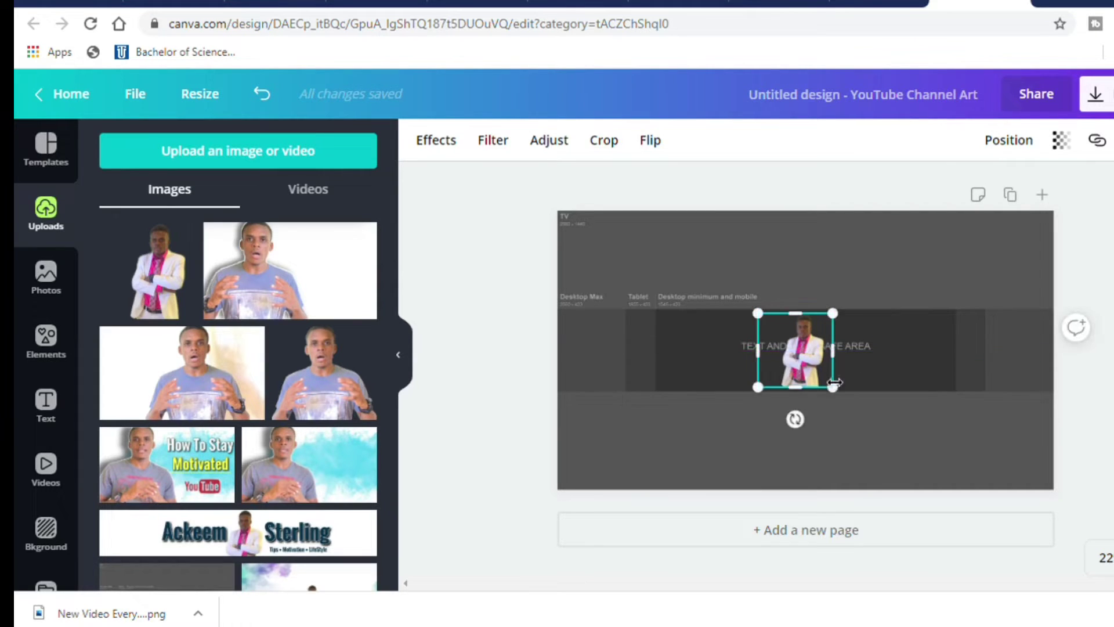
{"action": "left_click_drag", "start_coordinate": [845, 403], "coordinate": [848, 405]}
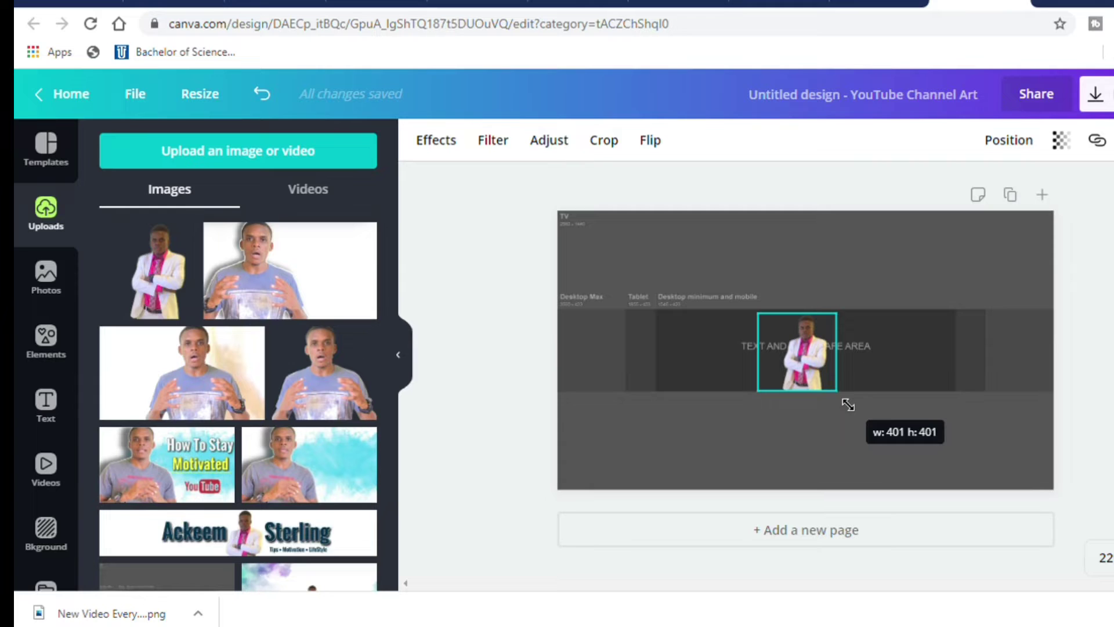
{"action": "left_click_drag", "start_coordinate": [848, 405], "coordinate": [848, 404]}
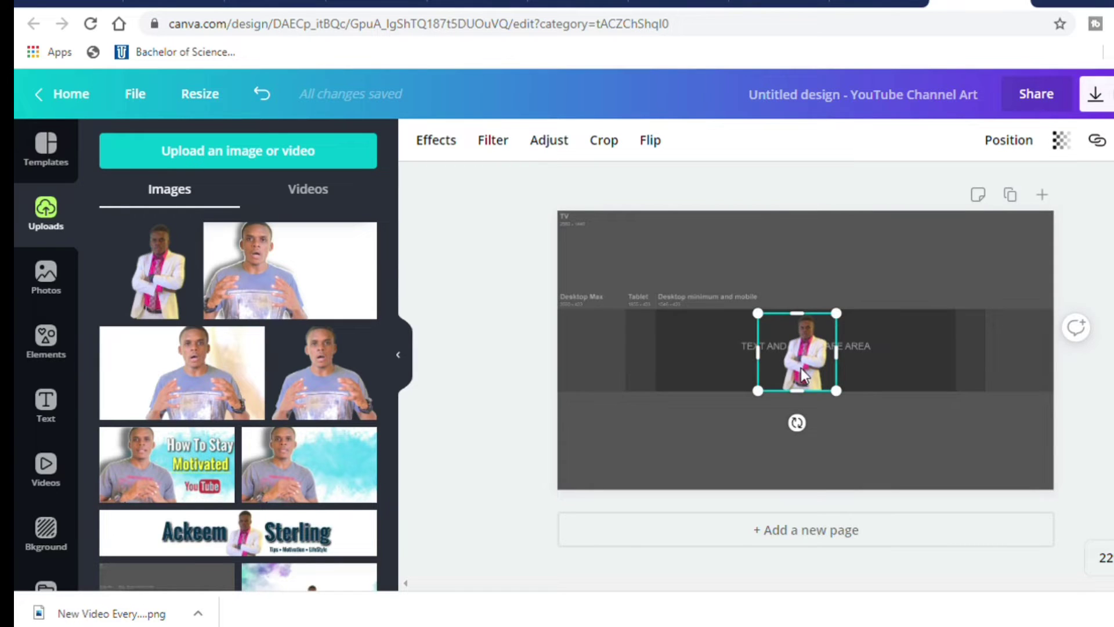
Fine-tune the portrait cutout's position in the middle of the safe area
{"action": "left_click_drag", "start_coordinate": [803, 375], "coordinate": [809, 379]}
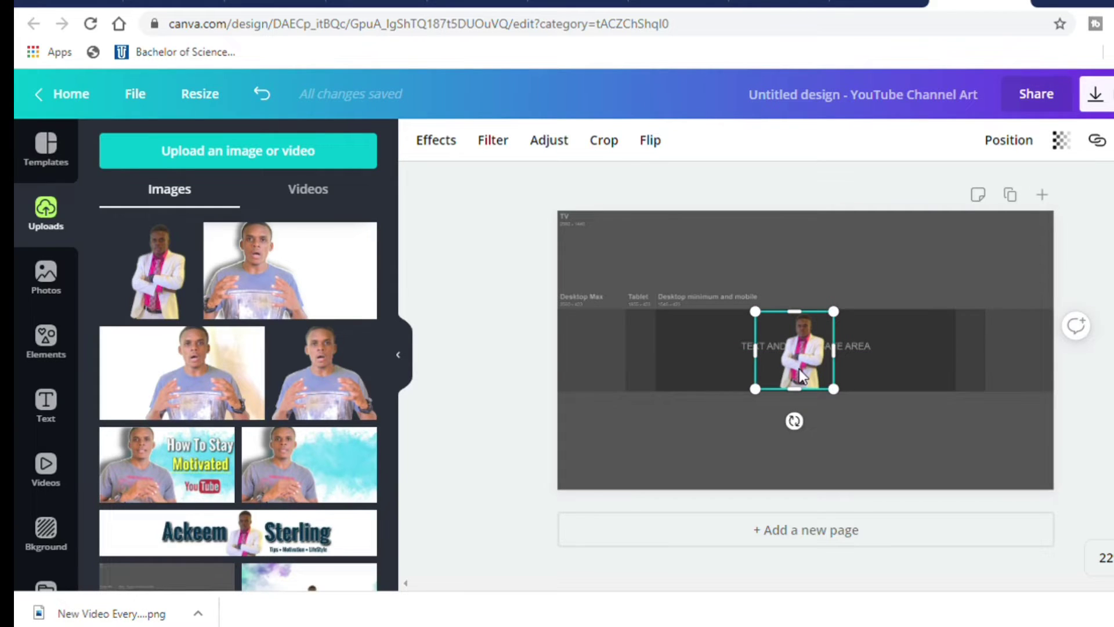
{"action": "left_click_drag", "start_coordinate": [801, 379], "coordinate": [811, 377]}
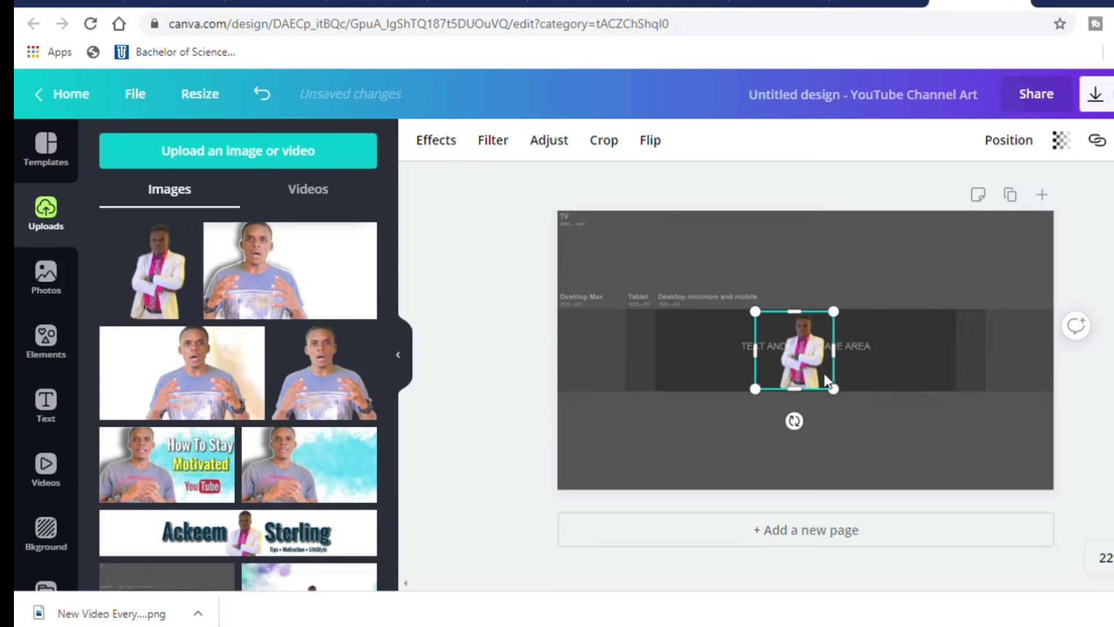
{"action": "left_click", "coordinate": [867, 371]}
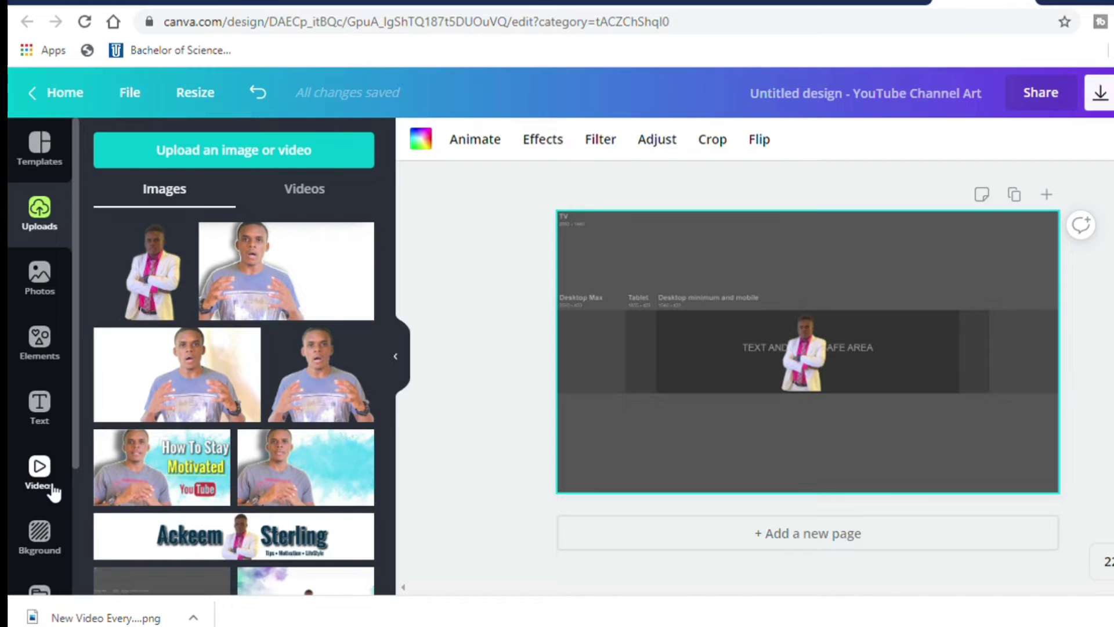
Add a square shape and stretch it horizontally across the full width of the page
{"action": "left_click", "coordinate": [51, 354]}
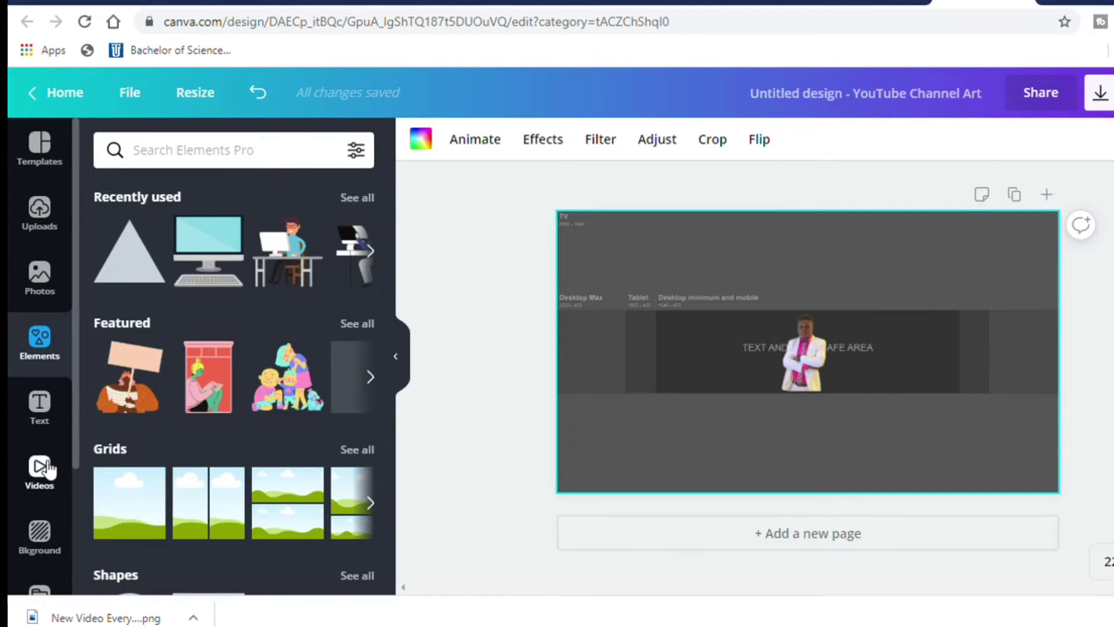
{"action": "scroll", "coordinate": [46, 470], "scroll_direction": "down", "scroll_amount": 2}
{"action": "scroll", "coordinate": [51, 470], "scroll_direction": "up", "scroll_amount": 2}
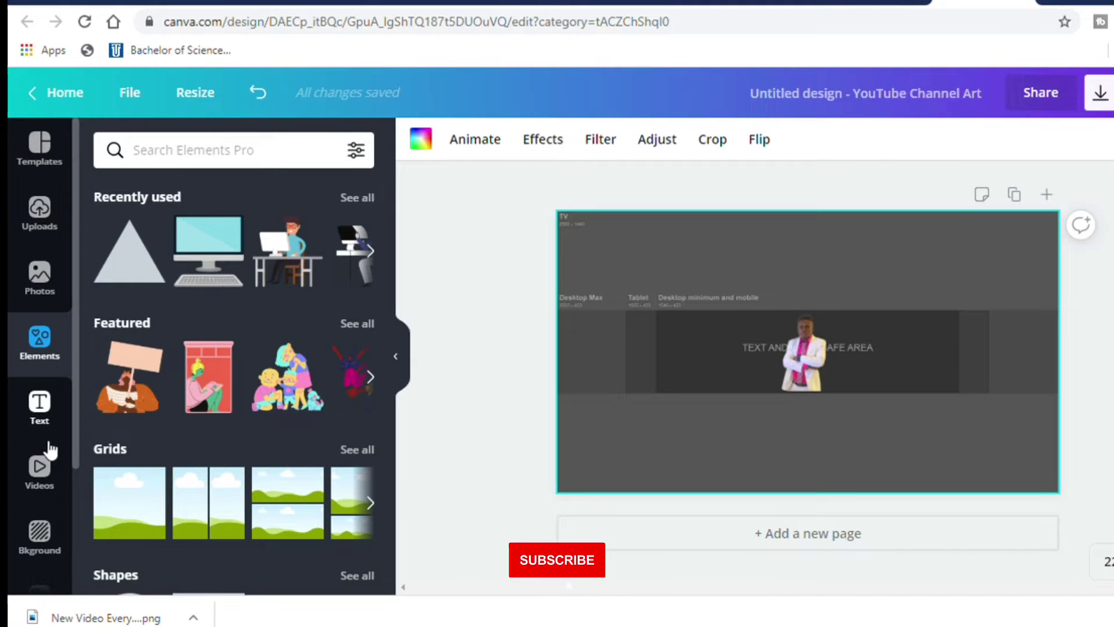
{"action": "scroll", "coordinate": [130, 373], "scroll_direction": "down", "scroll_amount": 5}
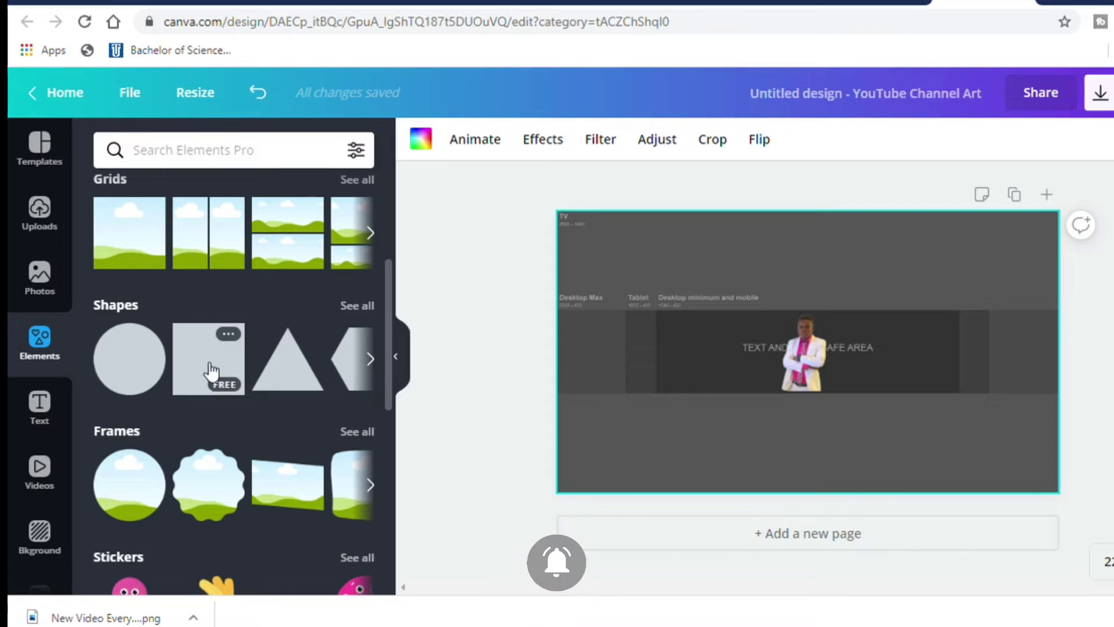
{"action": "left_click", "coordinate": [210, 368]}
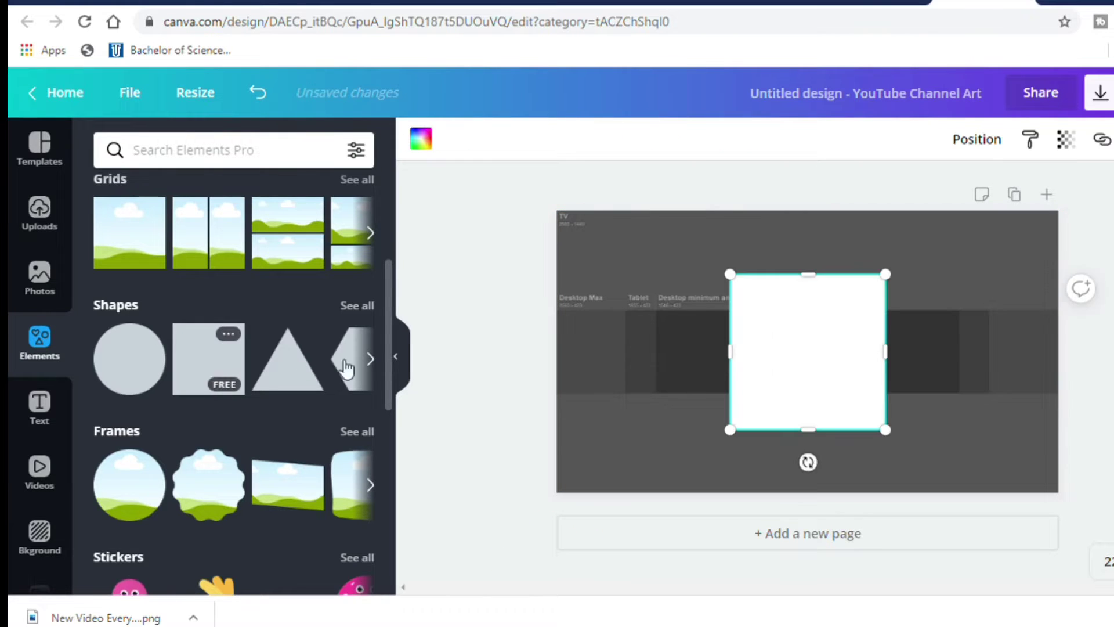
{"action": "left_click_drag", "start_coordinate": [738, 366], "coordinate": [567, 403]}
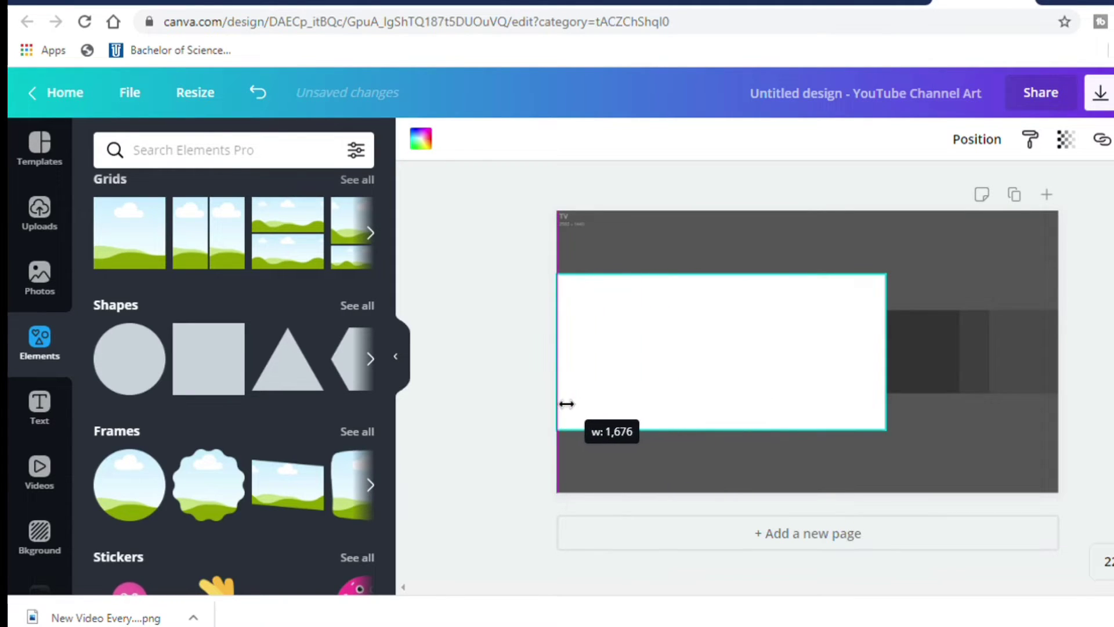
{"action": "left_click_drag", "start_coordinate": [819, 361], "coordinate": [824, 363]}
{"action": "left_click_drag", "start_coordinate": [898, 366], "coordinate": [1062, 376]}
Send the white rectangle backward so it sits behind the portrait cutout
{"action": "left_click", "coordinate": [967, 140]}
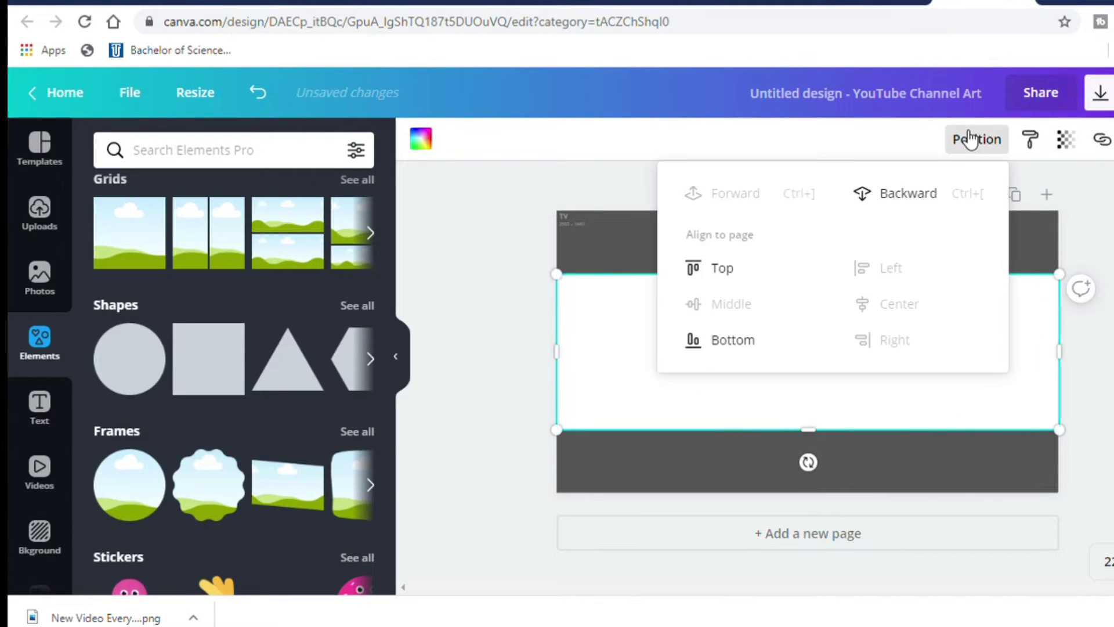
{"action": "left_click", "coordinate": [908, 192]}
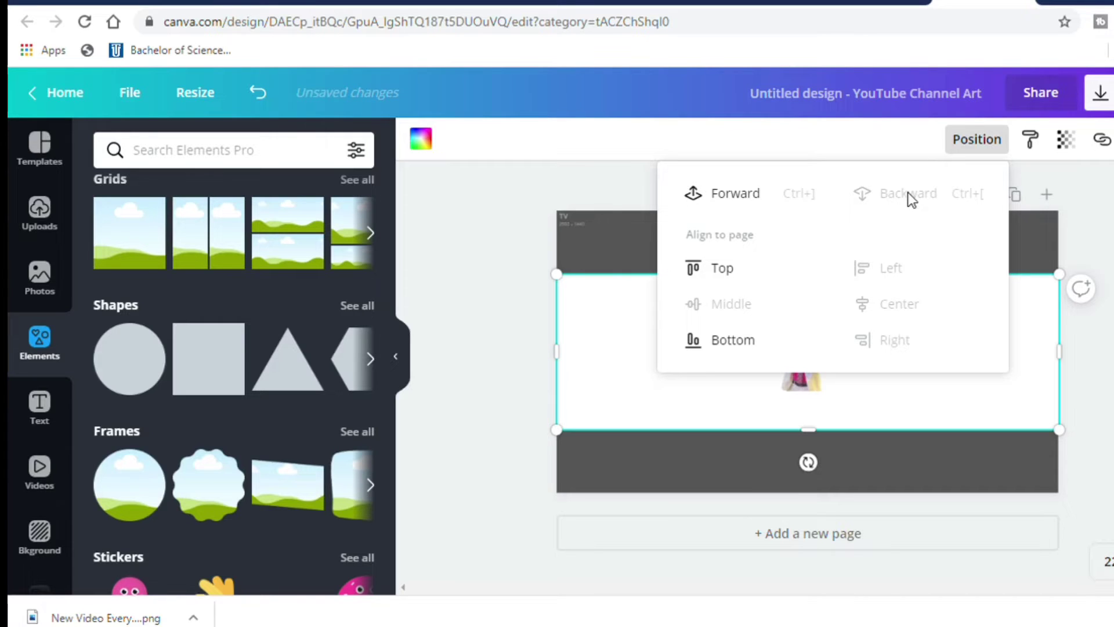
{"action": "left_click", "coordinate": [847, 461]}
{"action": "left_click", "coordinate": [848, 463]}
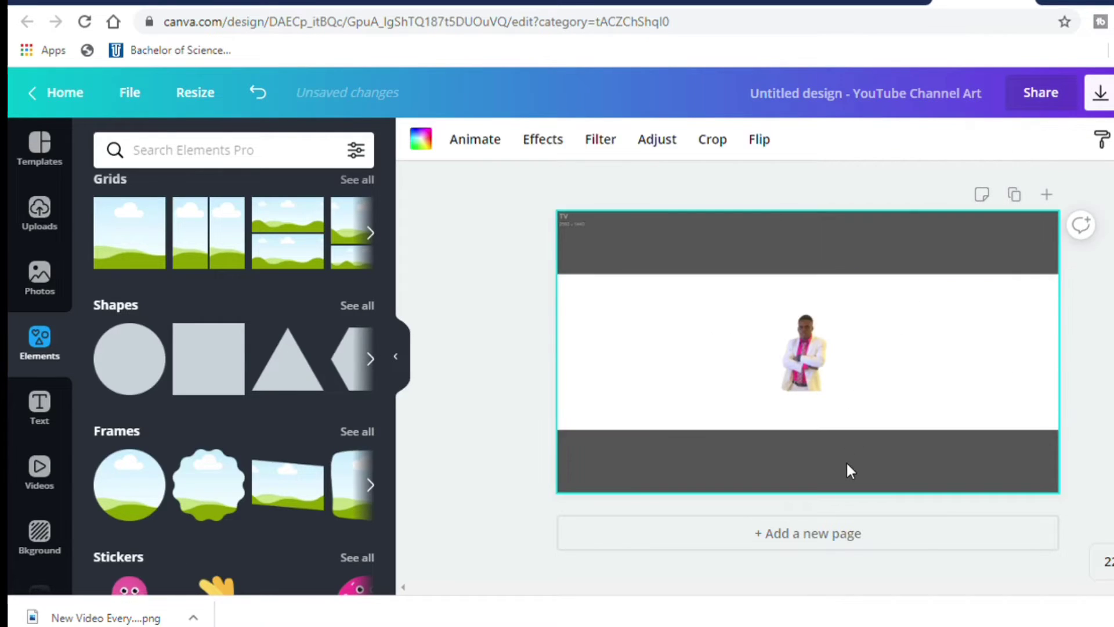
Reduce the white rectangle's height to match the guide's safe-area band around the portrait
{"action": "left_click", "coordinate": [796, 413]}
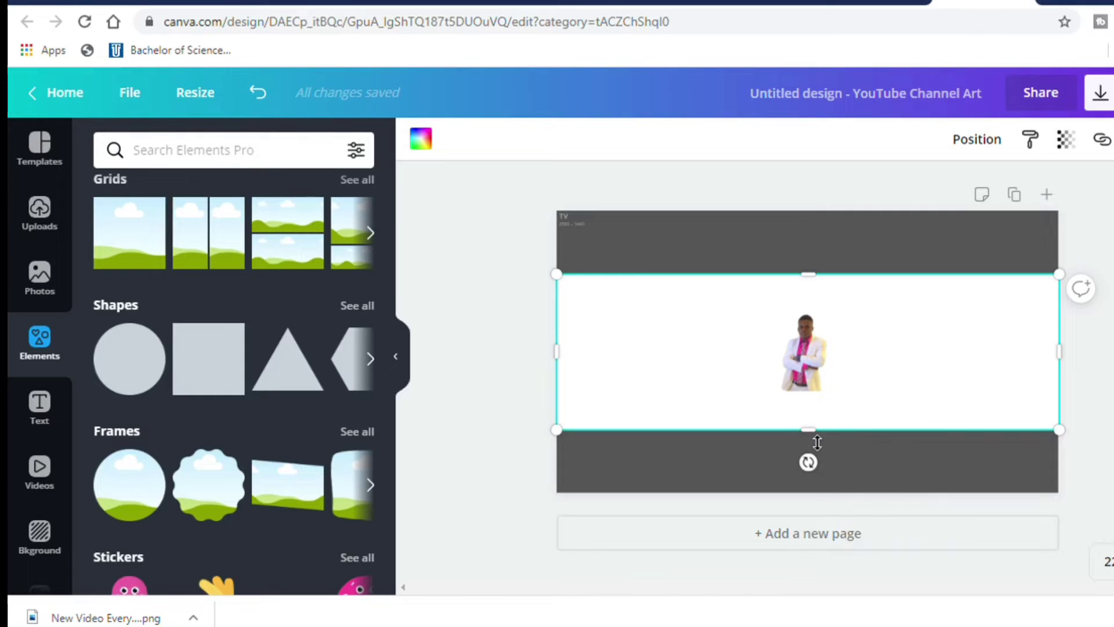
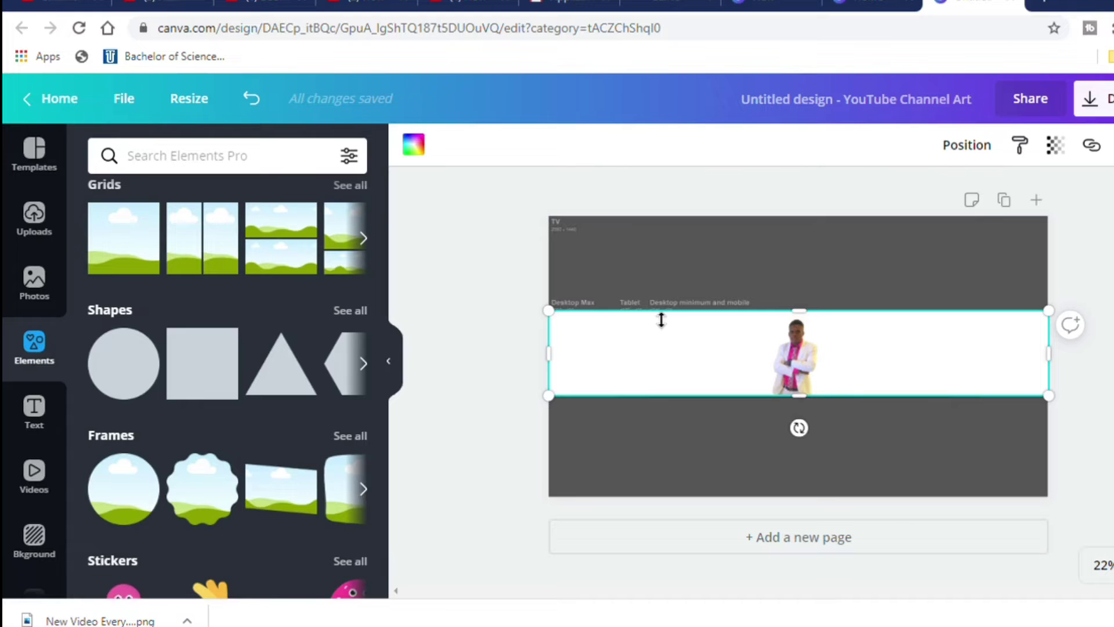
{"action": "mouse_move", "coordinate": [811, 326]}
{"action": "left_mouse_down"}
{"action": "mouse_move", "coordinate": [808, 336]}
{"action": "mouse_move", "coordinate": [811, 323]}
{"action": "left_mouse_up"}
{"action": "left_click_drag", "start_coordinate": [714, 354], "coordinate": [725, 354]}
{"action": "left_click", "coordinate": [772, 435]}
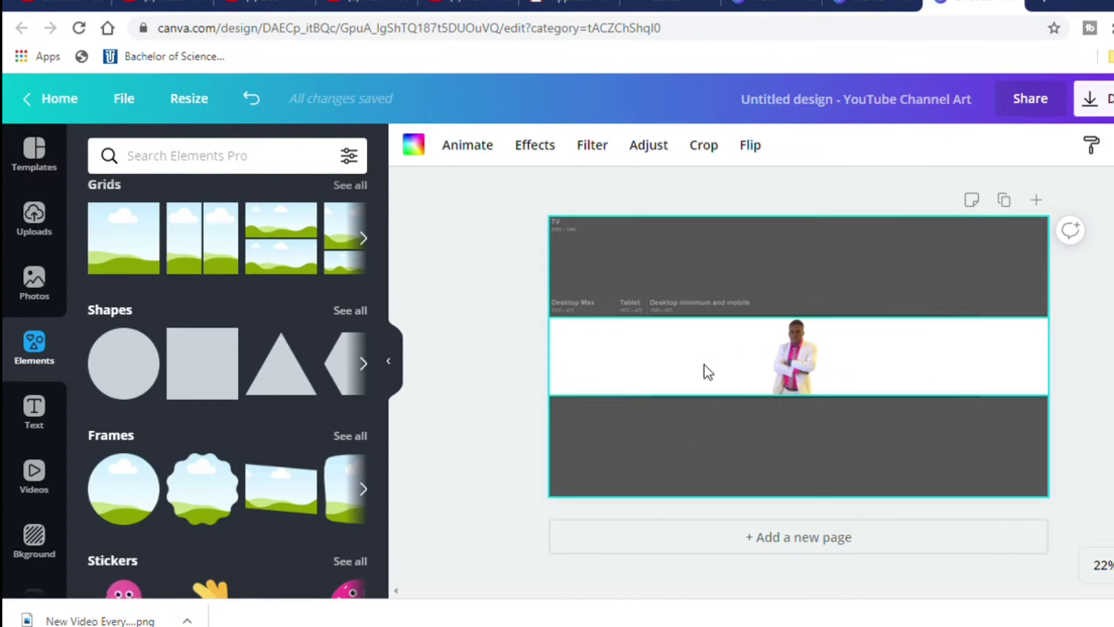
Add a heading to the banner and replace its placeholder text with the channel owner's first name
{"action": "left_click", "coordinate": [34, 409]}
{"action": "left_click", "coordinate": [180, 258]}
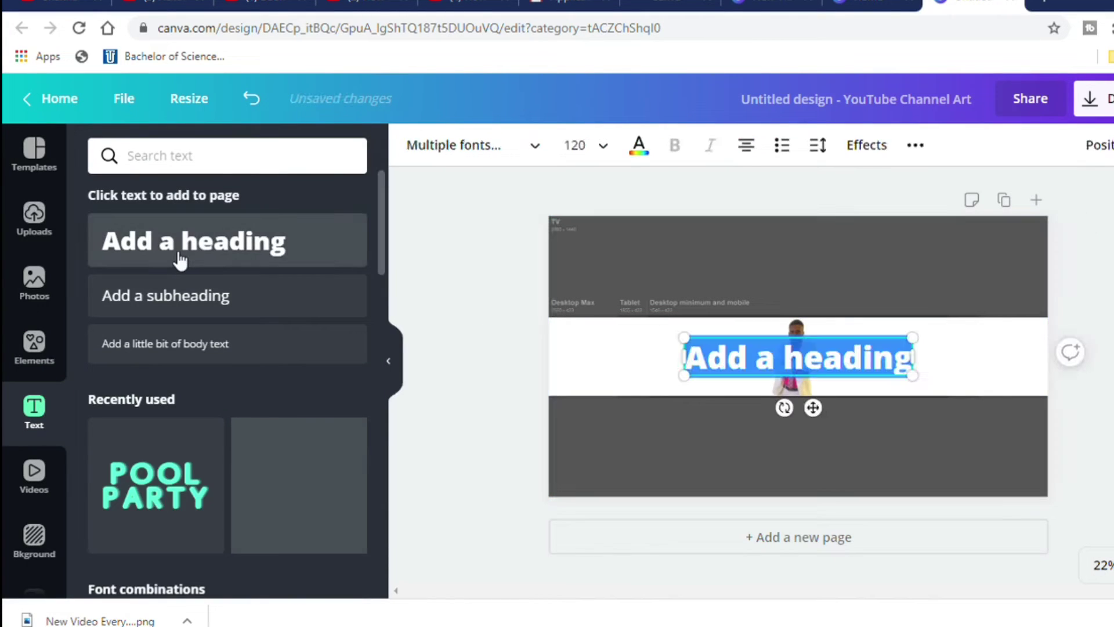
{"action": "left_click", "coordinate": [725, 365]}
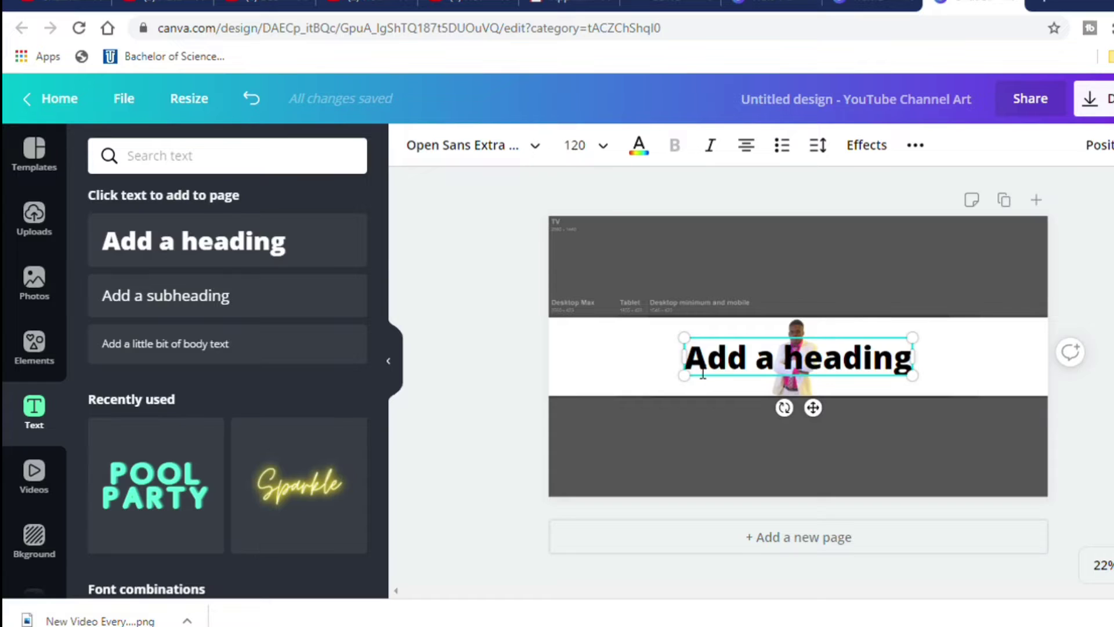
{"action": "mouse_move", "coordinate": [703, 373]}
{"action": "left_mouse_down"}
{"action": "mouse_move", "coordinate": [893, 366]}
{"action": "mouse_move", "coordinate": [702, 378]}
{"action": "left_mouse_up"}
{"action": "left_click", "coordinate": [917, 373]}
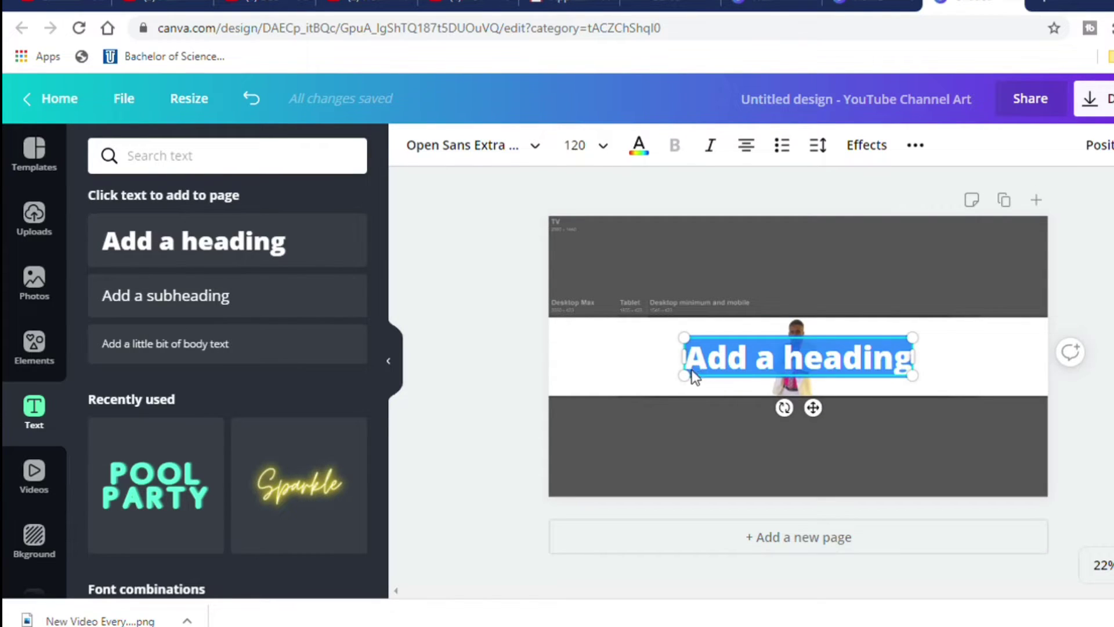
{"action": "type", "text": "Ackeem"}
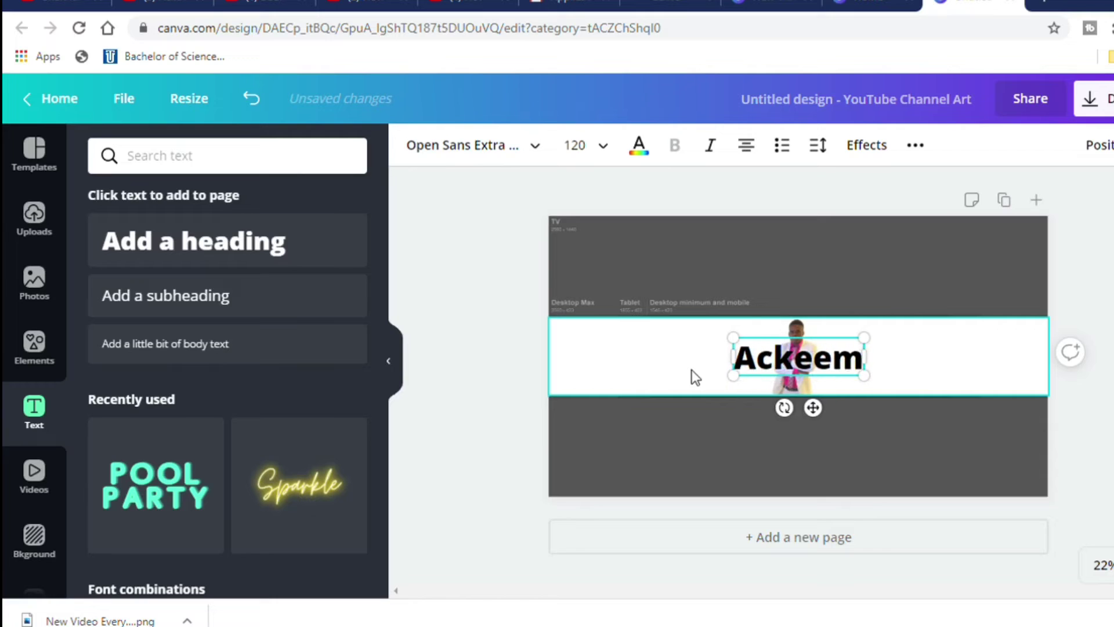
{"action": "left_click", "coordinate": [910, 389]}
Place the first-name heading just left of the portrait, set its font size to 104, and raise it slightly within the white strip
{"action": "left_click_drag", "start_coordinate": [828, 357], "coordinate": [746, 361]}
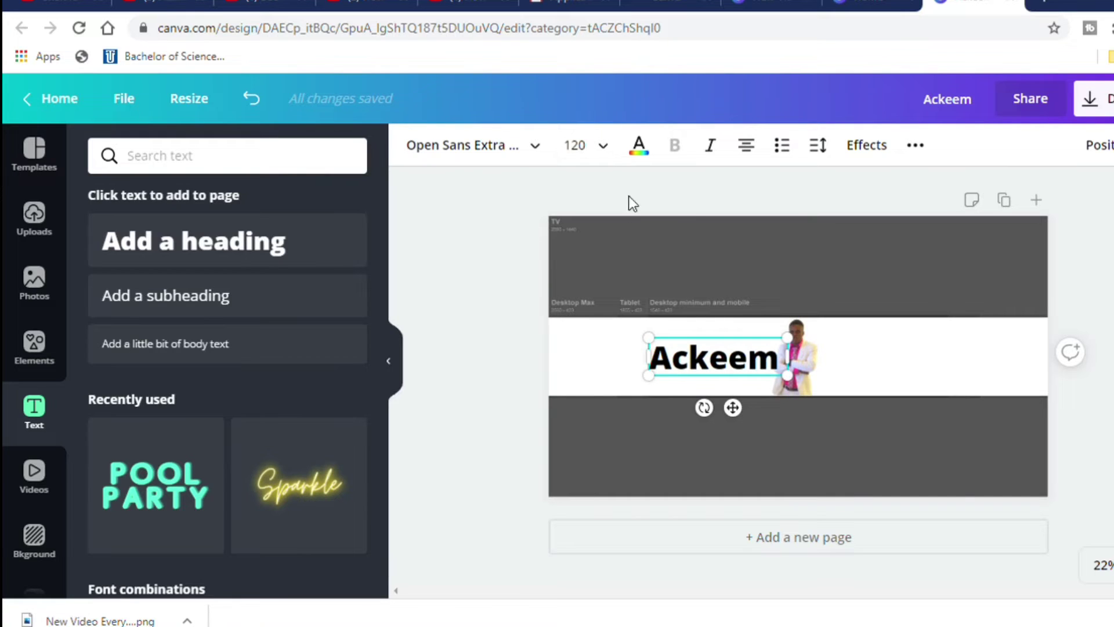
{"action": "left_click", "coordinate": [598, 147]}
{"action": "left_click", "coordinate": [590, 384]}
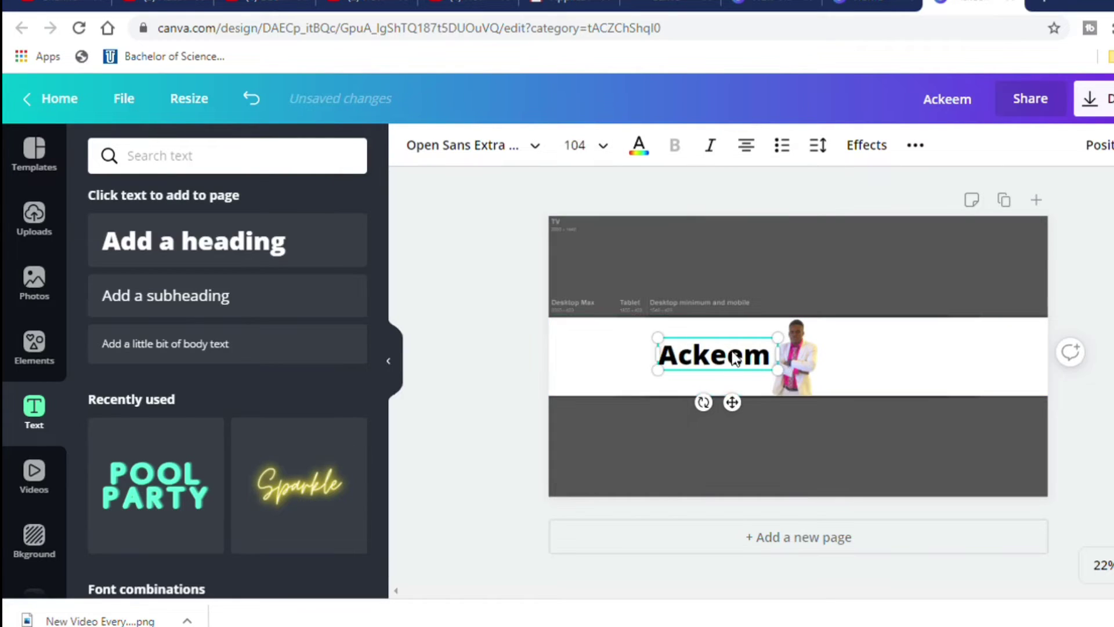
{"action": "left_click_drag", "start_coordinate": [717, 357], "coordinate": [727, 356]}
{"action": "left_click", "coordinate": [856, 369]}
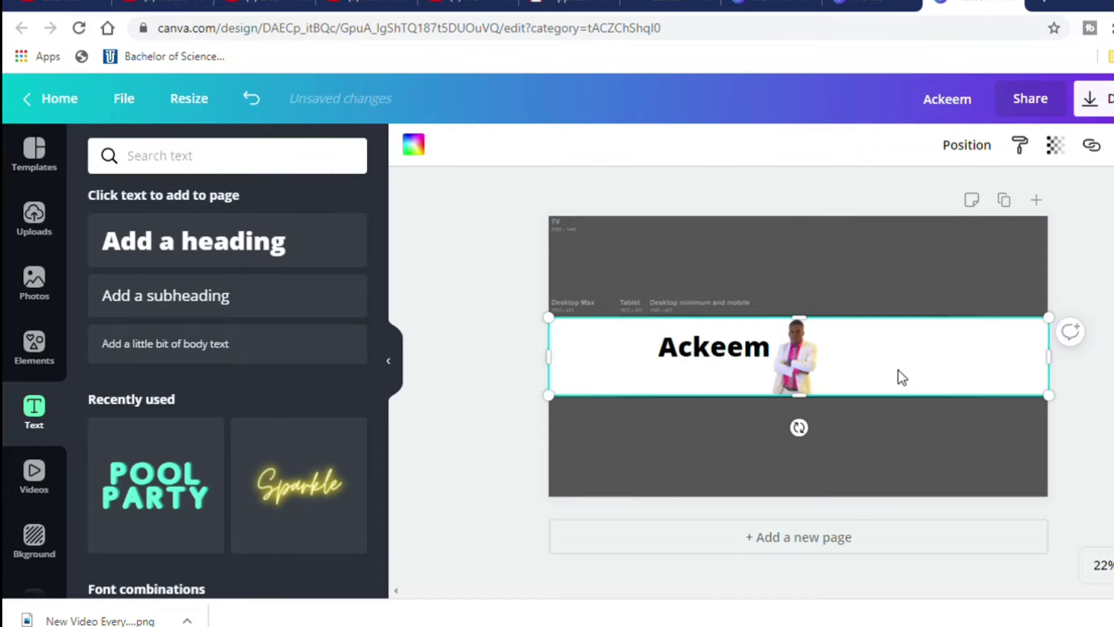
Nudge the first-name heading slightly away from the portrait and paste a copy of it onto the page
{"action": "left_click", "coordinate": [742, 352]}
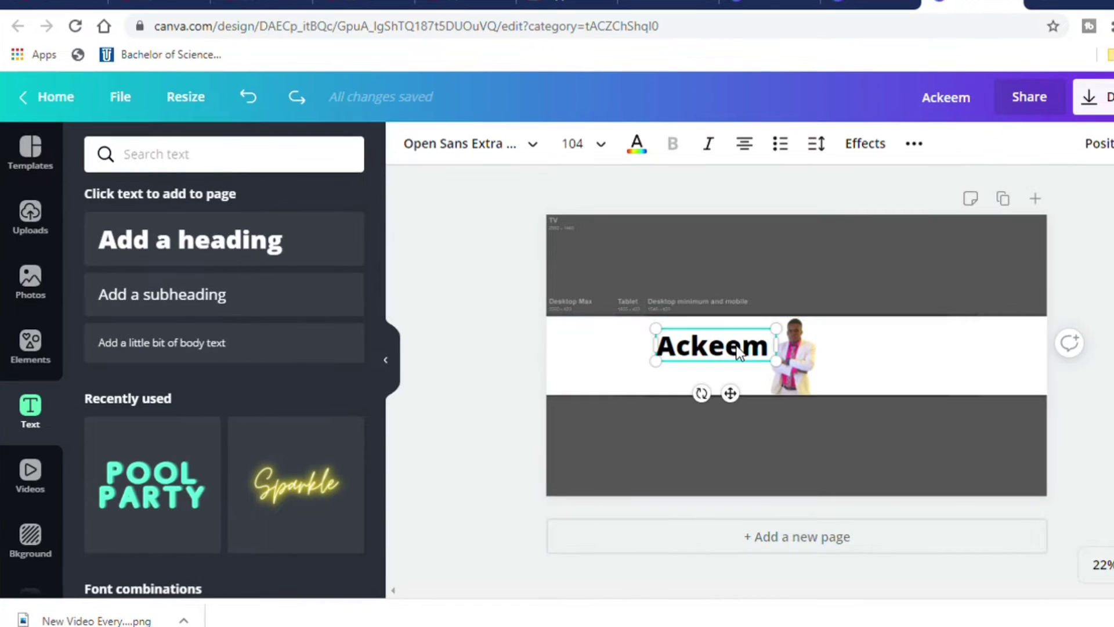
{"action": "right_click", "coordinate": [737, 350]}
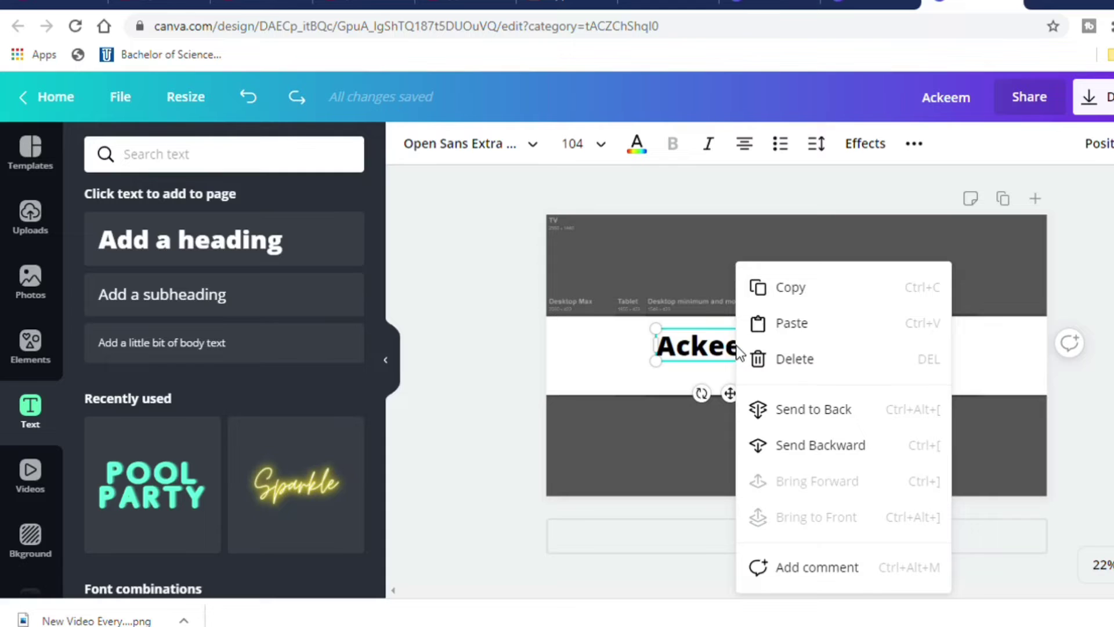
{"action": "left_click", "coordinate": [789, 290]}
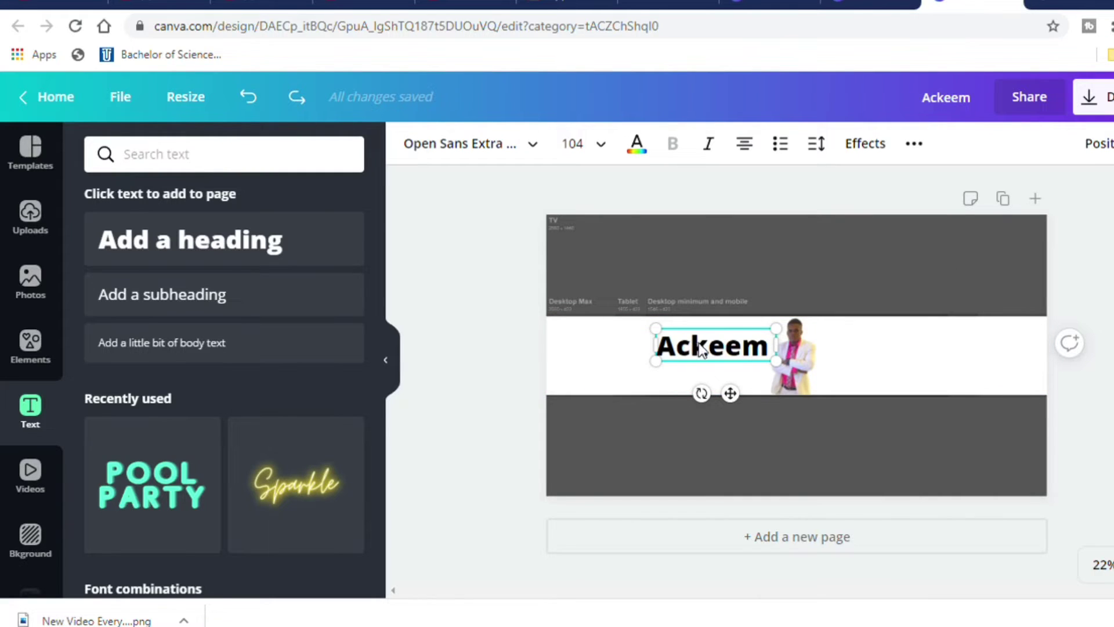
{"action": "mouse_move", "coordinate": [700, 349]}
{"action": "left_mouse_down"}
{"action": "mouse_move", "coordinate": [724, 358]}
{"action": "mouse_move", "coordinate": [699, 350]}
{"action": "left_mouse_up"}
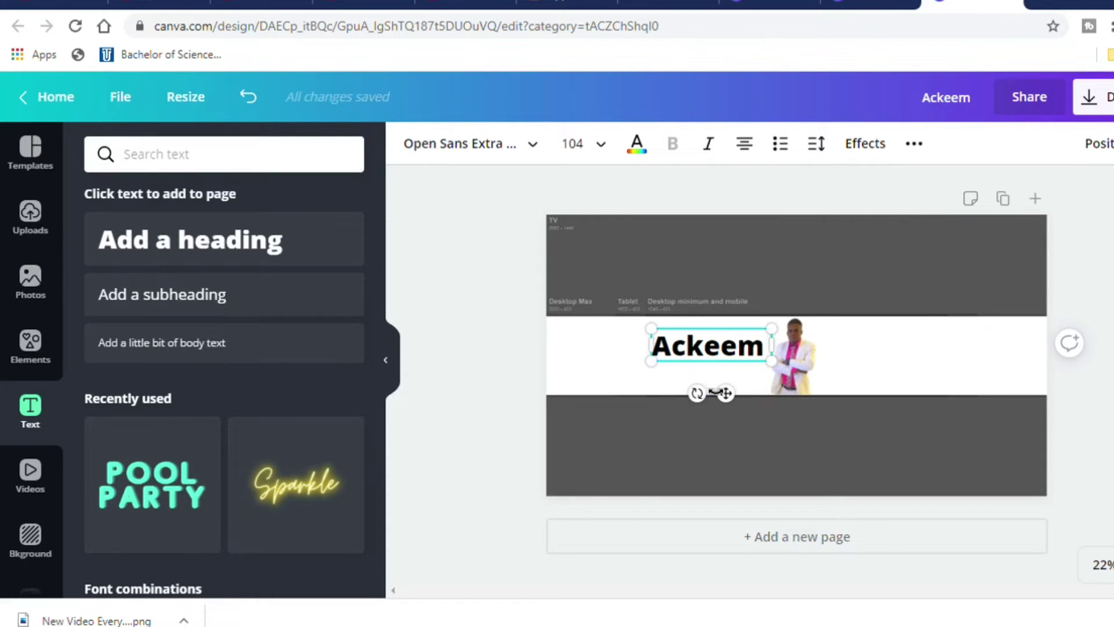
{"action": "right_click", "coordinate": [712, 343]}
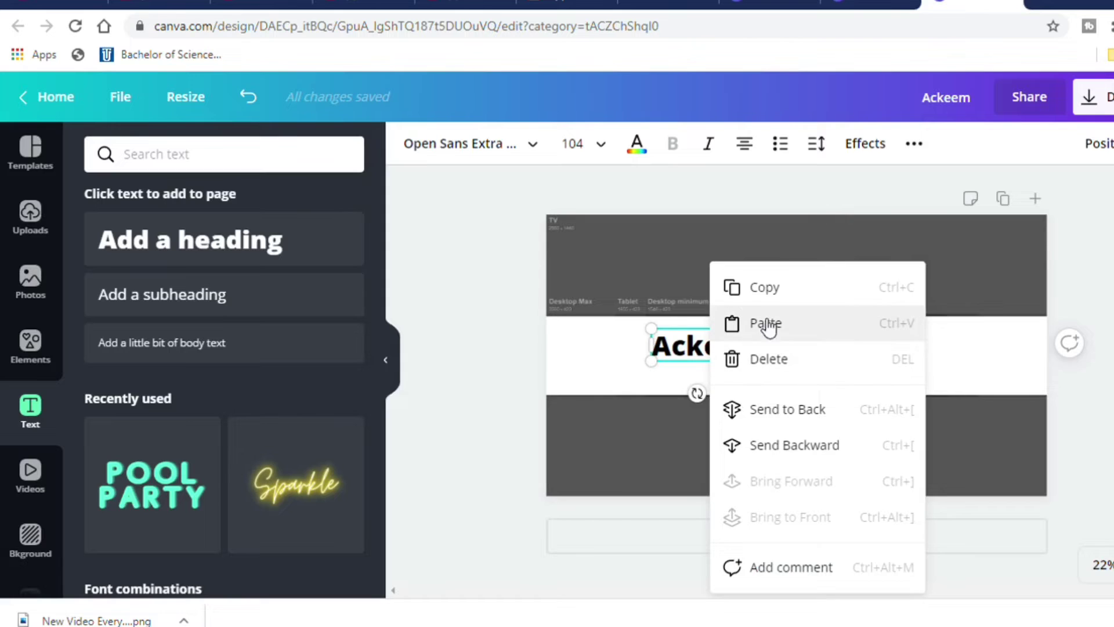
{"action": "left_click", "coordinate": [776, 296]}
{"action": "left_click", "coordinate": [830, 354]}
{"action": "right_click", "coordinate": [832, 354]}
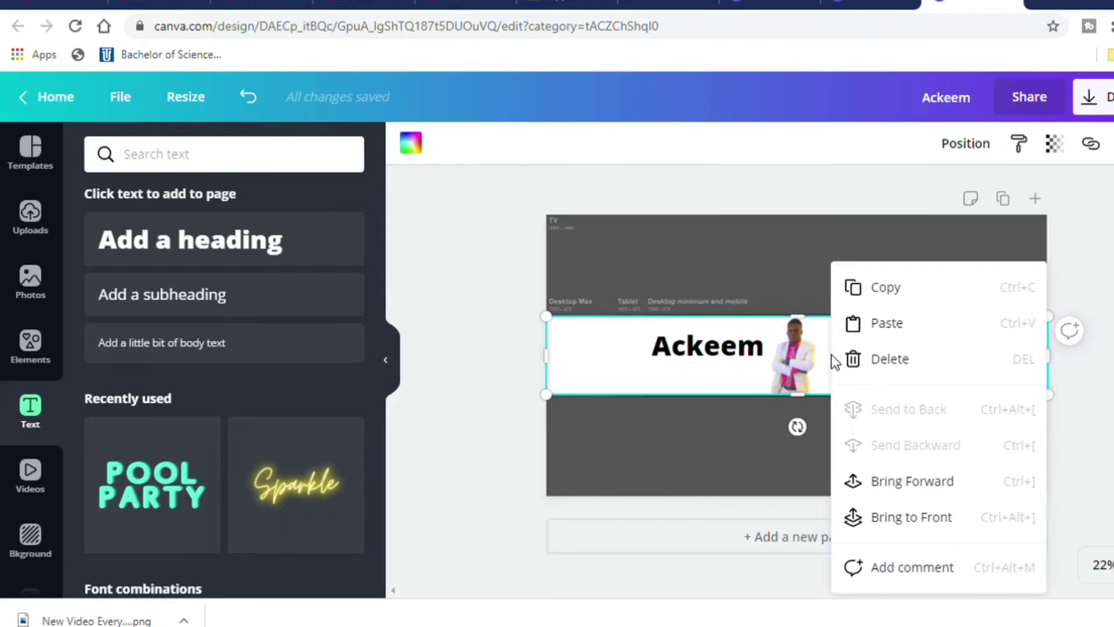
{"action": "left_click", "coordinate": [879, 324]}
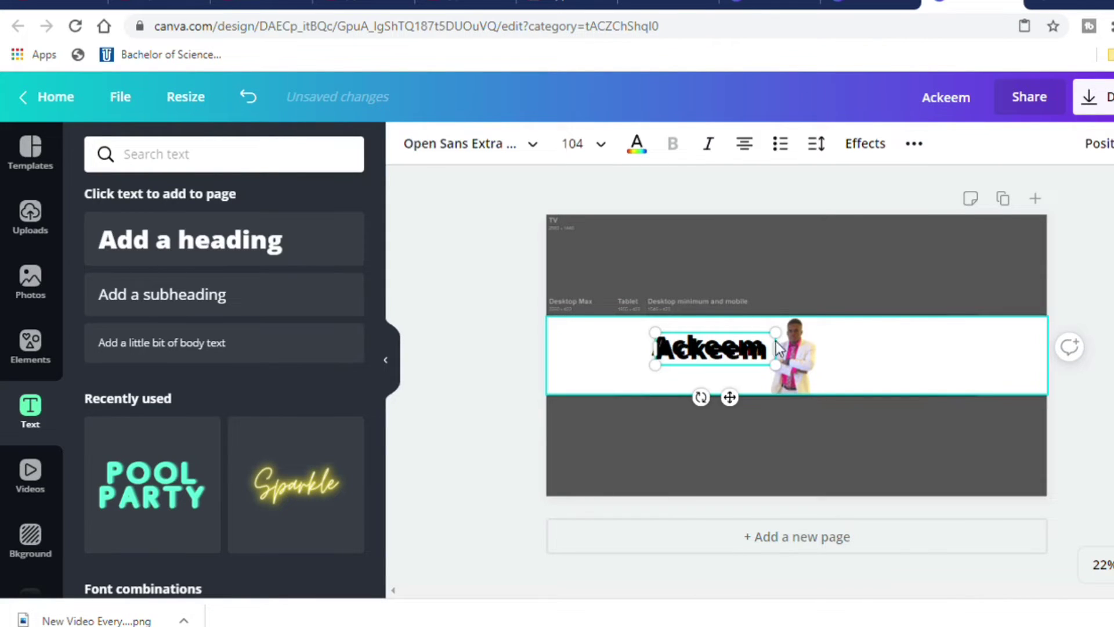
Move the copied heading to the right of the portrait, level with the first name, and replace its text with the owner's surname
{"action": "left_click_drag", "start_coordinate": [733, 360], "coordinate": [838, 355]}
{"action": "type", "text": "S"}
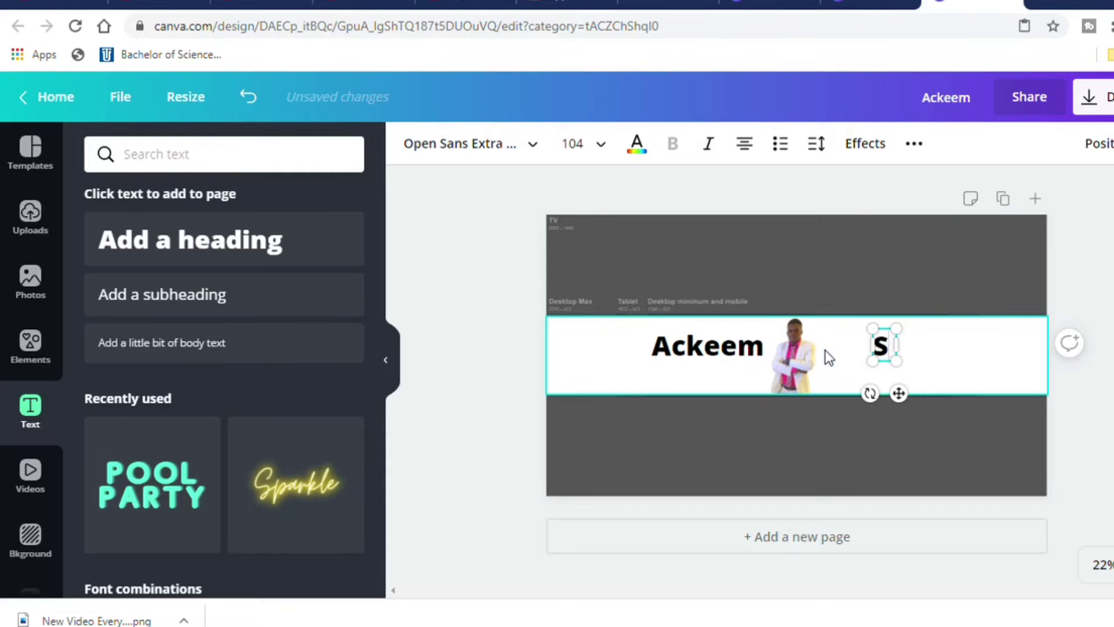
{"action": "type", "text": "terli"}
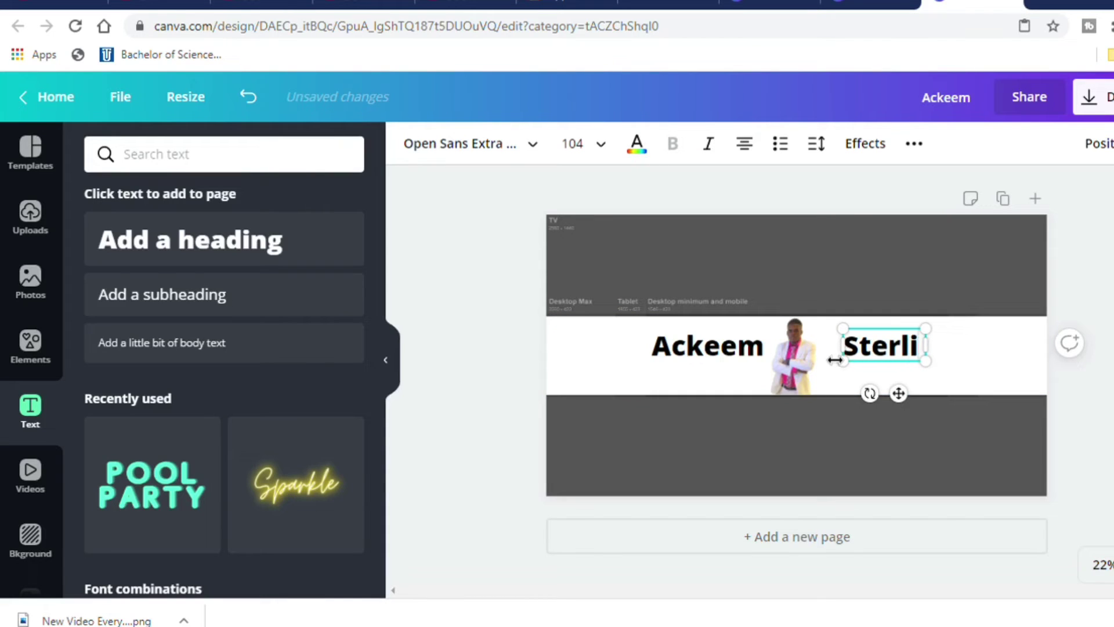
{"action": "type", "text": "ng"}
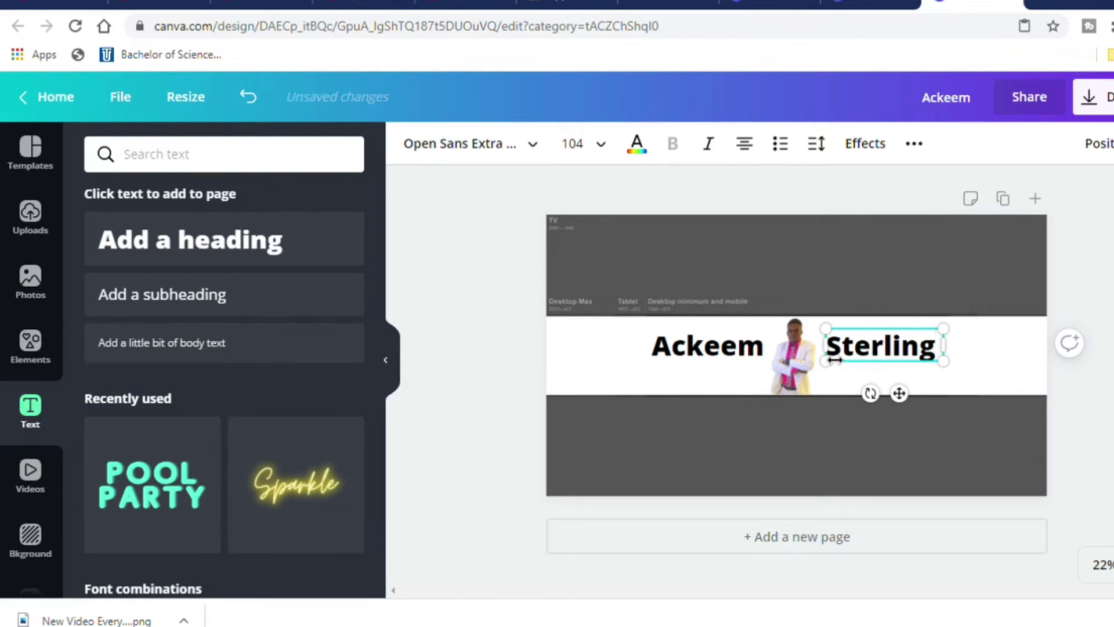
{"action": "left_click", "coordinate": [957, 388]}
{"action": "left_click", "coordinate": [866, 346]}
{"action": "left_click", "coordinate": [842, 385]}
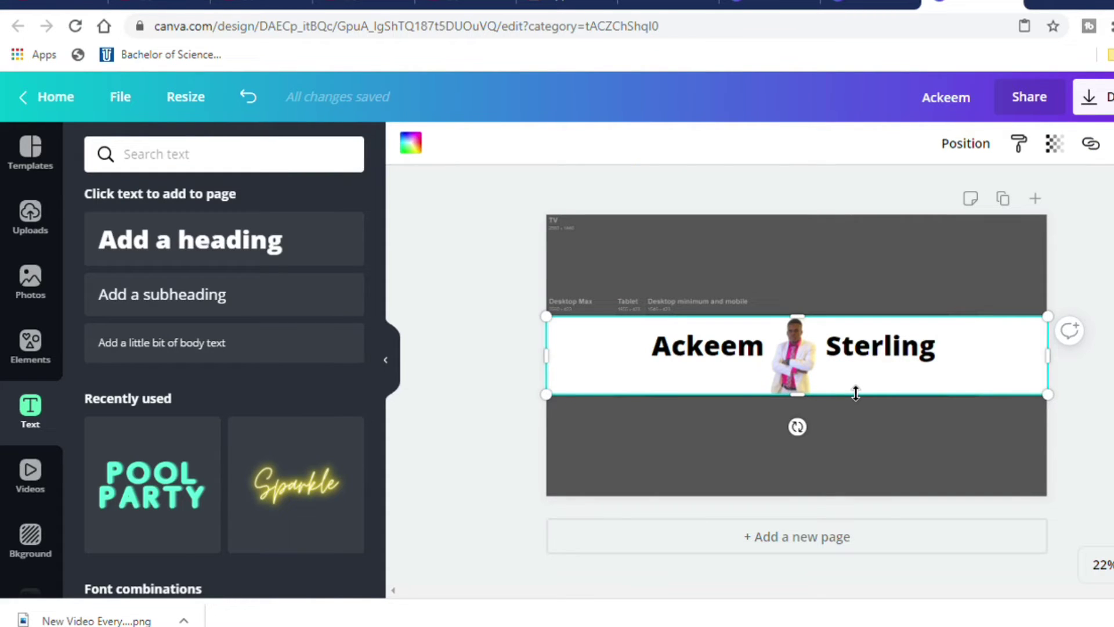
Change the surname heading's text colour to a custom dark blue, #234e66
{"action": "left_click", "coordinate": [900, 351]}
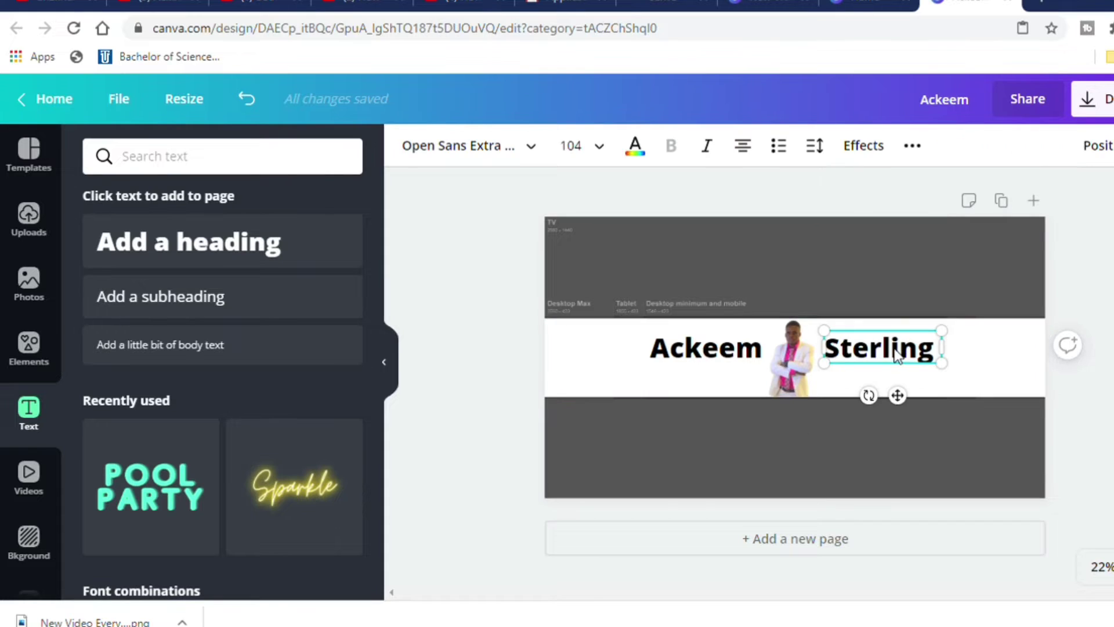
{"action": "left_click", "coordinate": [635, 148]}
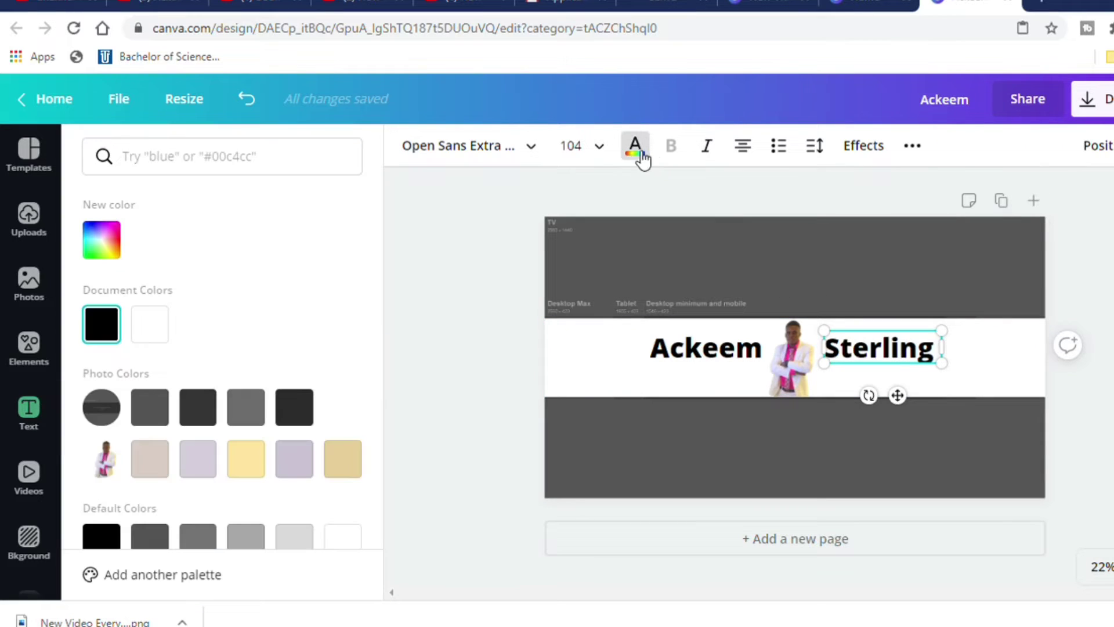
{"action": "scroll", "coordinate": [286, 435], "scroll_direction": "down", "scroll_amount": 3}
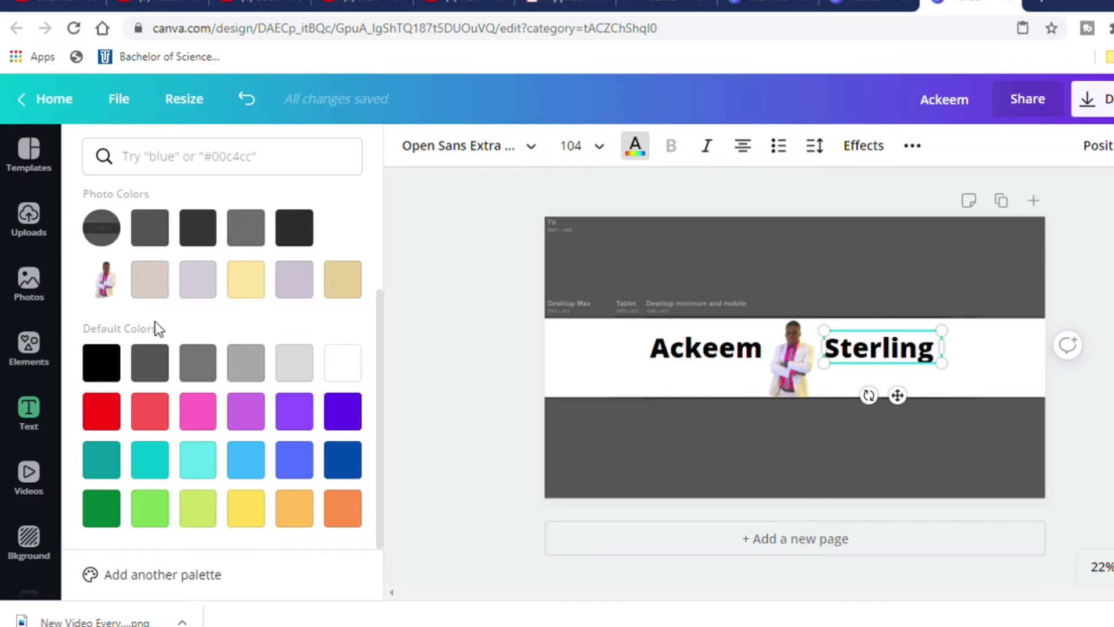
{"action": "scroll", "coordinate": [155, 321], "scroll_direction": "up", "scroll_amount": 3}
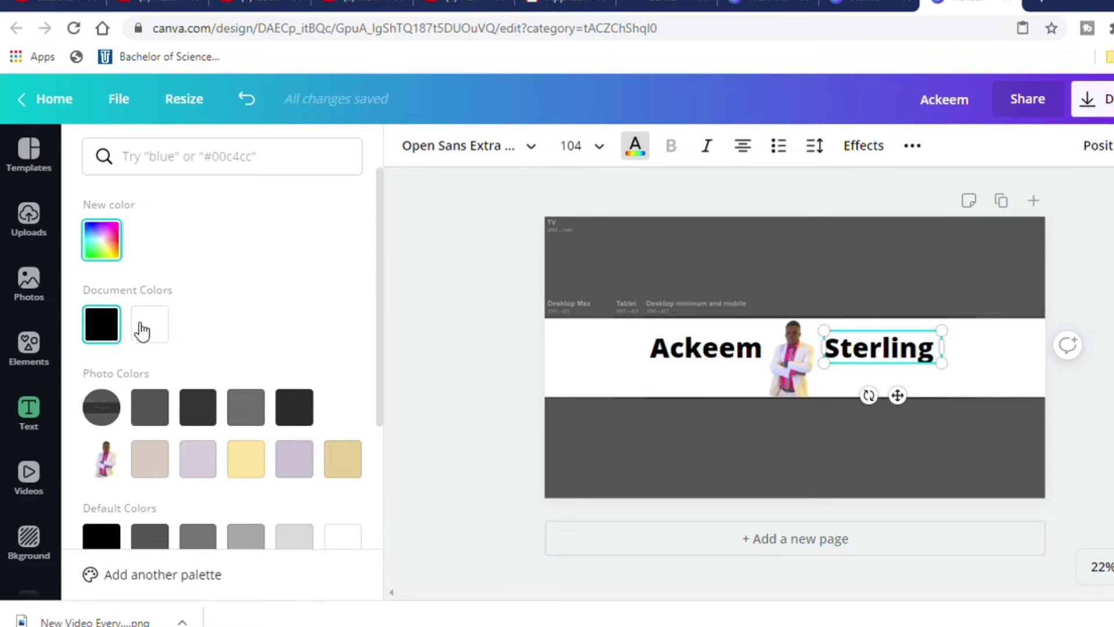
{"action": "scroll", "coordinate": [254, 461], "scroll_direction": "down", "scroll_amount": 2}
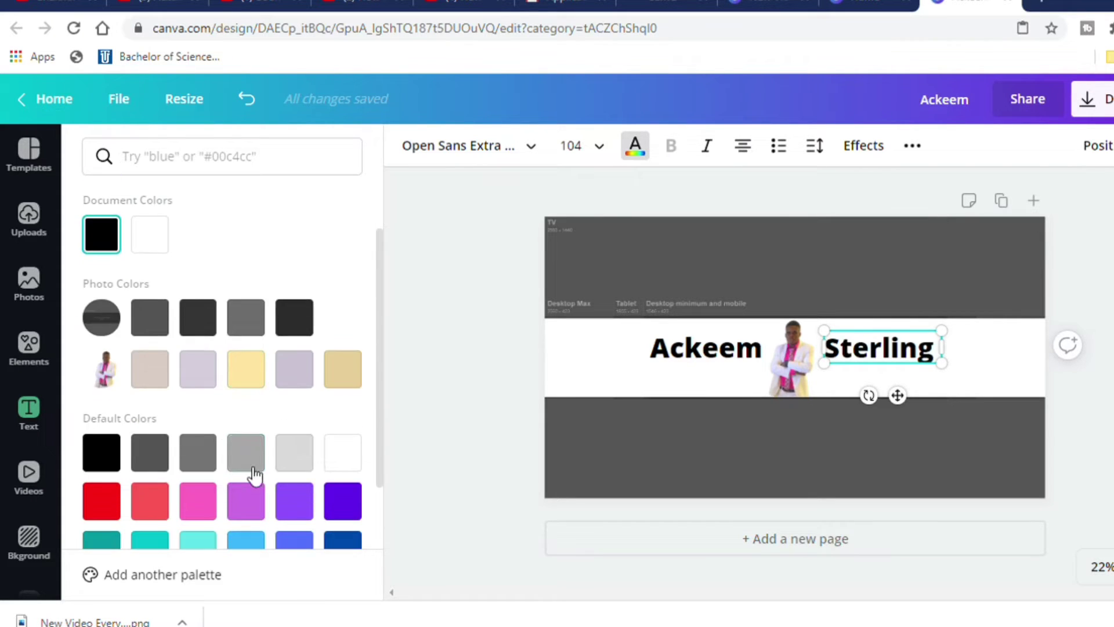
{"action": "scroll", "coordinate": [256, 444], "scroll_direction": "down", "scroll_amount": 2}
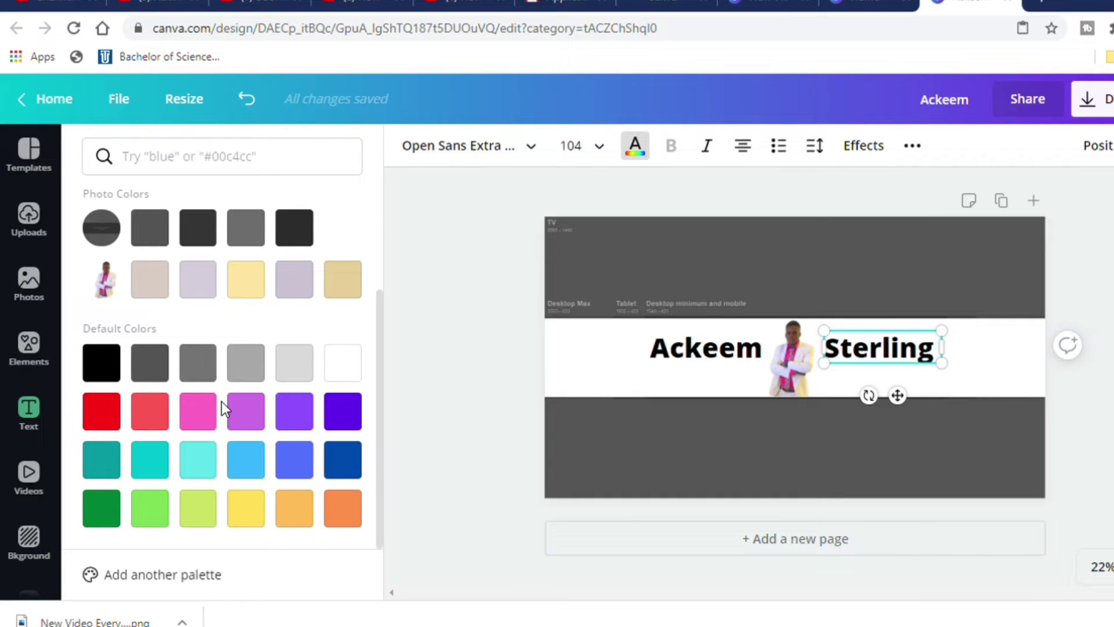
{"action": "scroll", "coordinate": [227, 402], "scroll_direction": "up", "scroll_amount": 3}
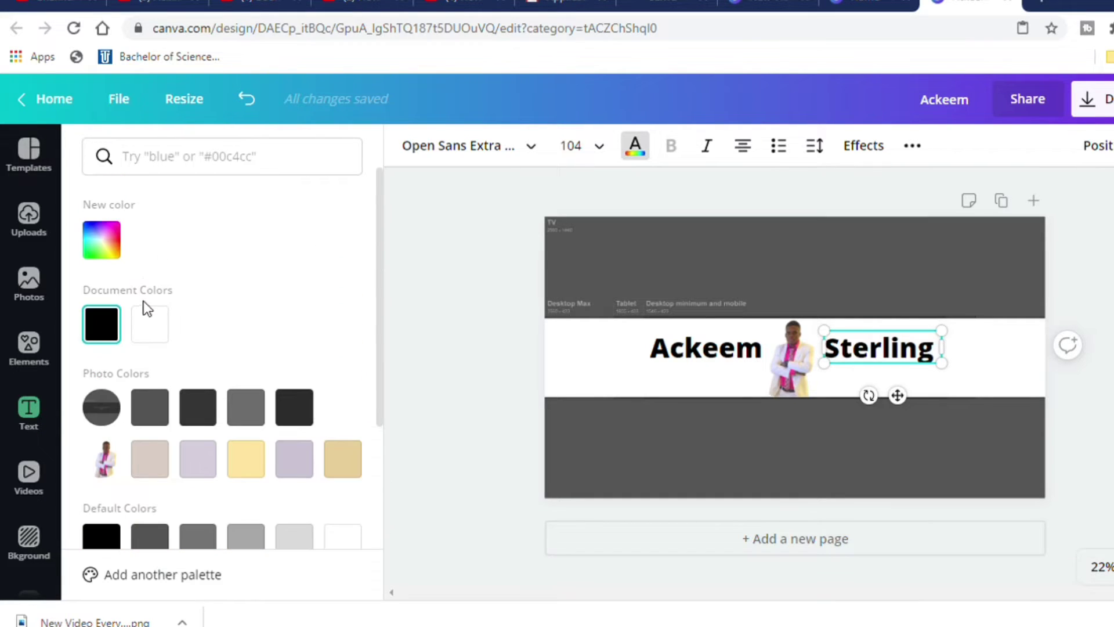
{"action": "left_click", "coordinate": [112, 249]}
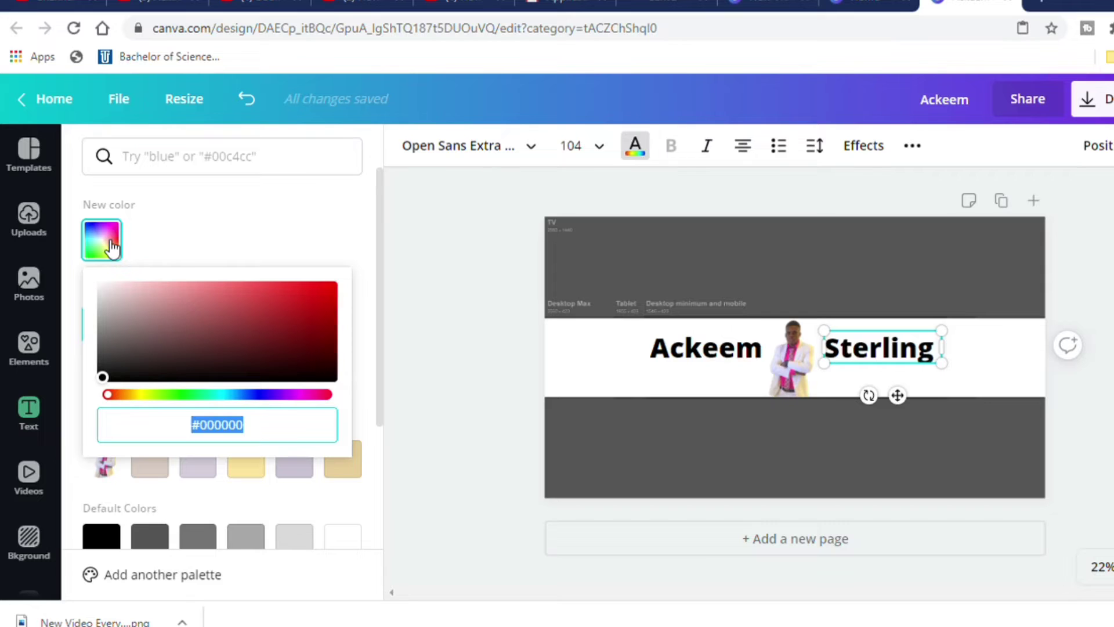
{"action": "left_click", "coordinate": [109, 246]}
{"action": "left_click", "coordinate": [105, 252]}
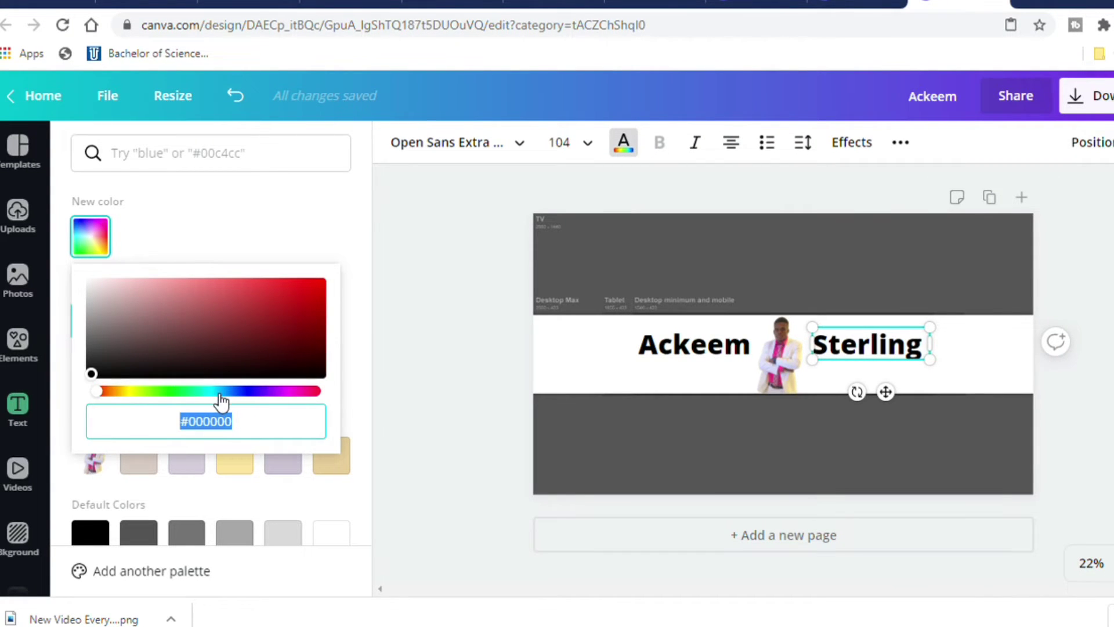
{"action": "mouse_move", "coordinate": [222, 395]}
{"action": "left_mouse_down"}
{"action": "mouse_move", "coordinate": [274, 396]}
{"action": "mouse_move", "coordinate": [220, 399]}
{"action": "left_mouse_up"}
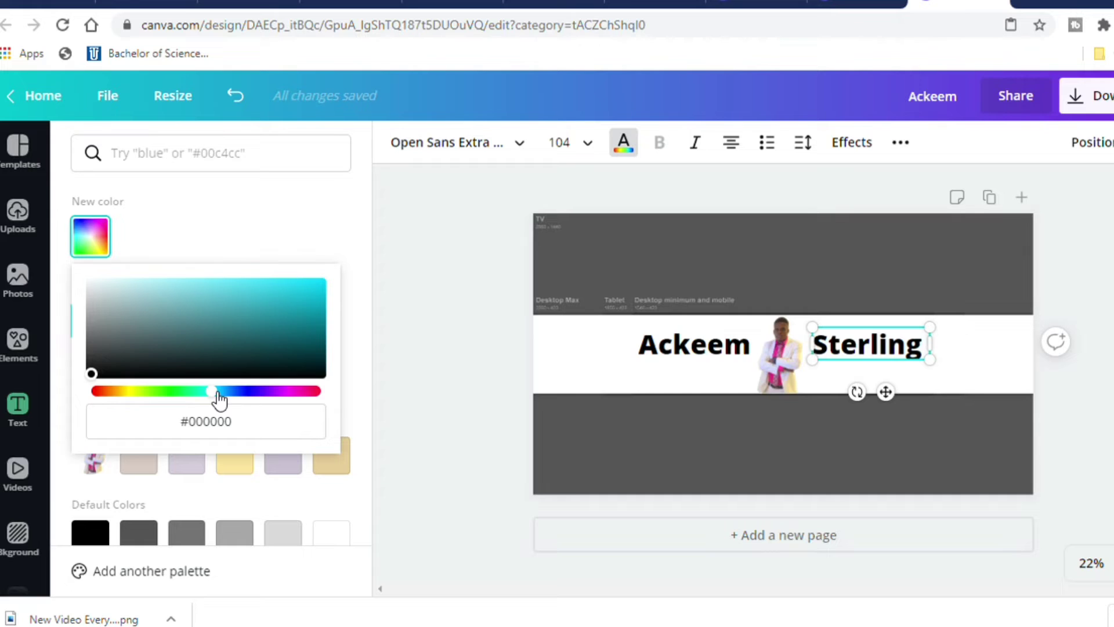
{"action": "left_click_drag", "start_coordinate": [219, 399], "coordinate": [226, 400]}
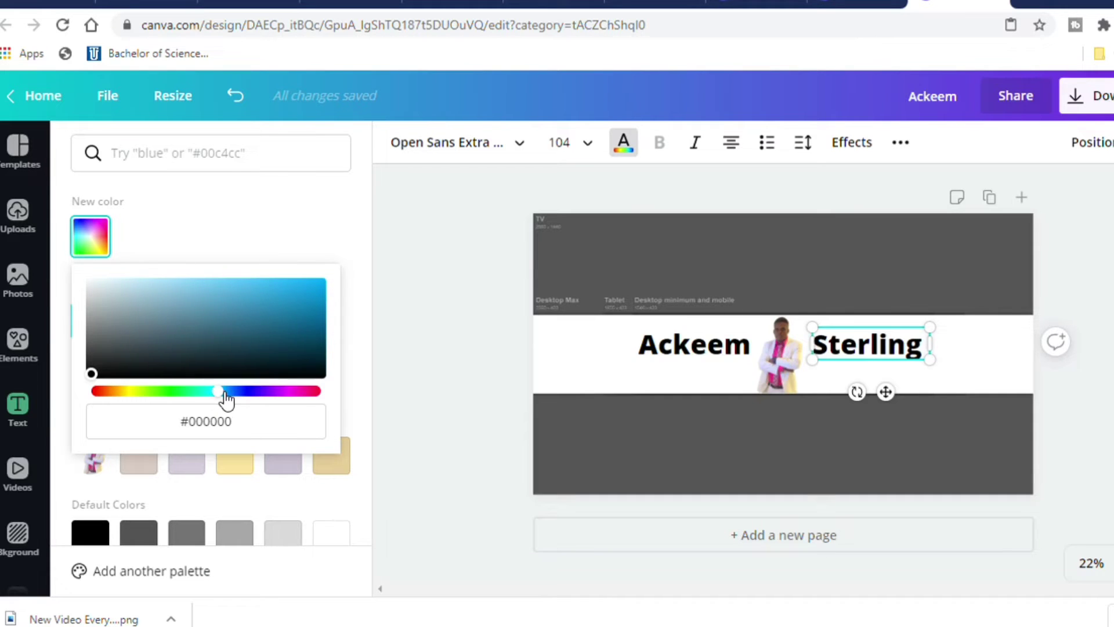
{"action": "left_click", "coordinate": [243, 338]}
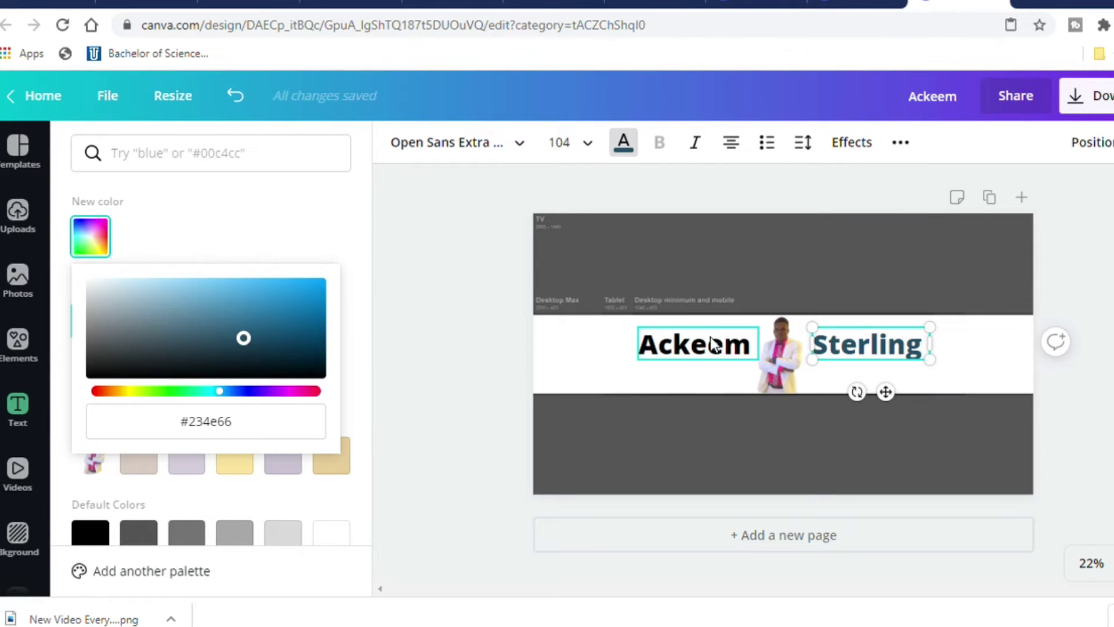
Apply the surname's dark blue document colour to the first-name heading as well
{"action": "left_click", "coordinate": [745, 349]}
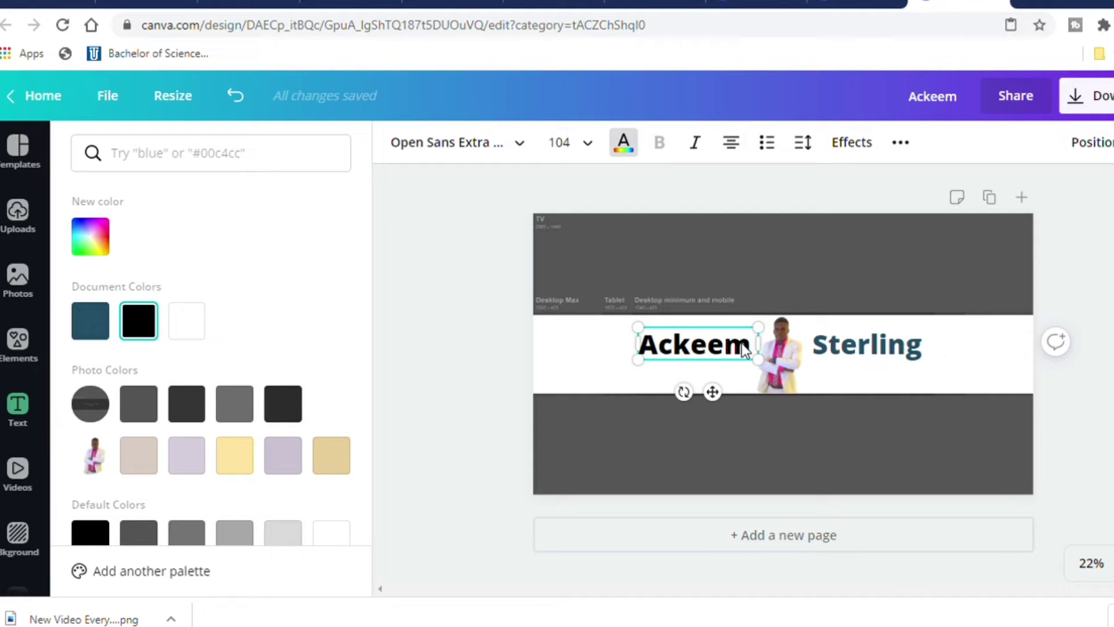
{"action": "left_click", "coordinate": [818, 350]}
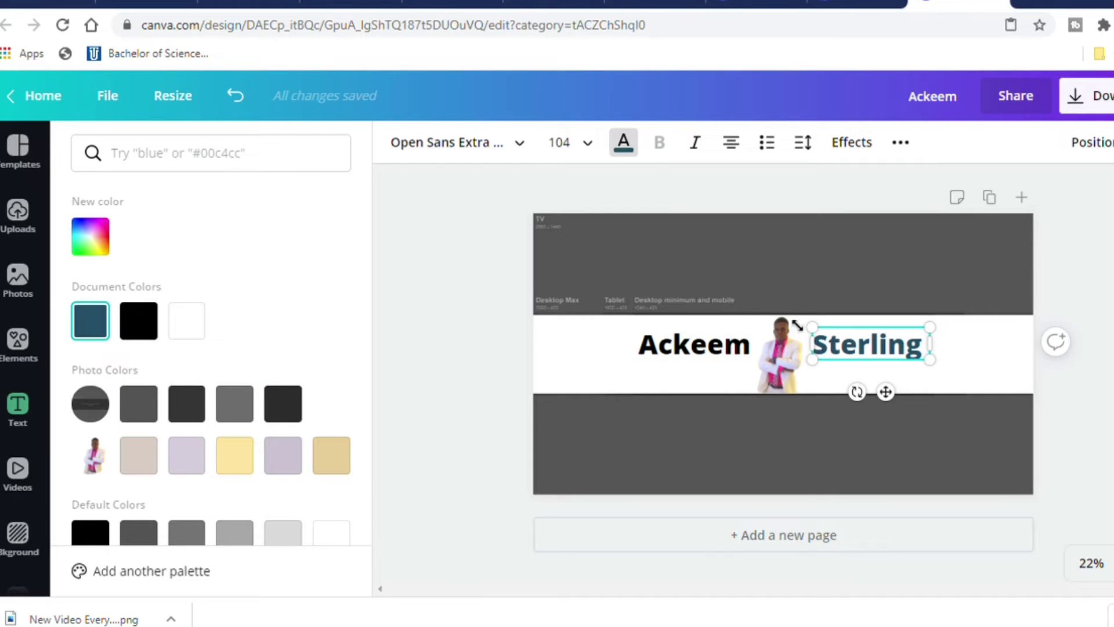
{"action": "left_click", "coordinate": [636, 148]}
{"action": "left_click", "coordinate": [626, 147]}
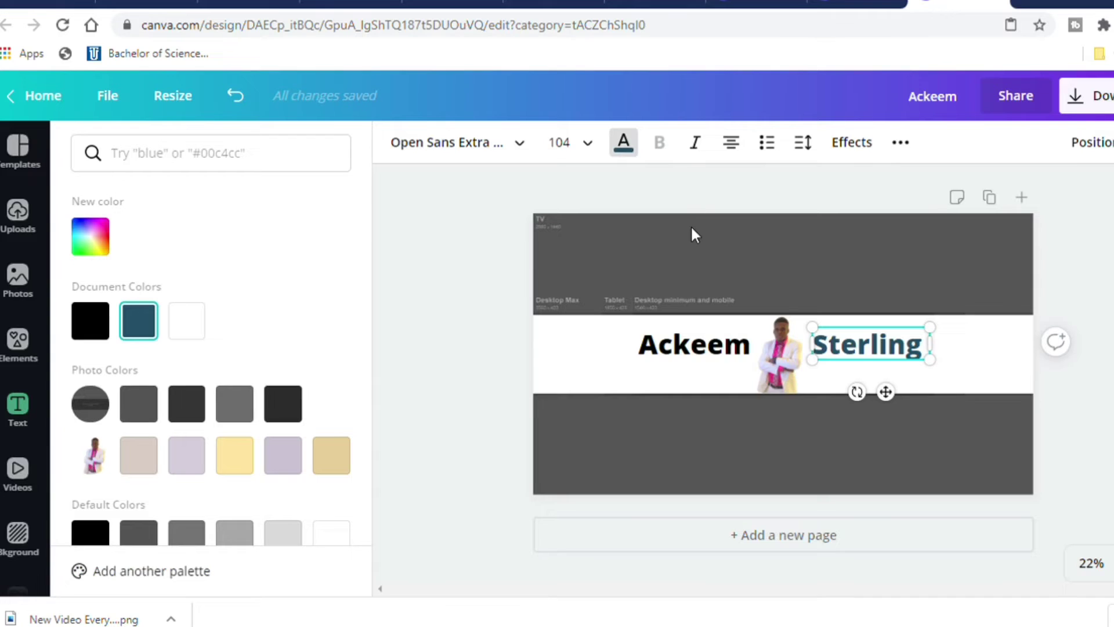
{"action": "left_click", "coordinate": [723, 351]}
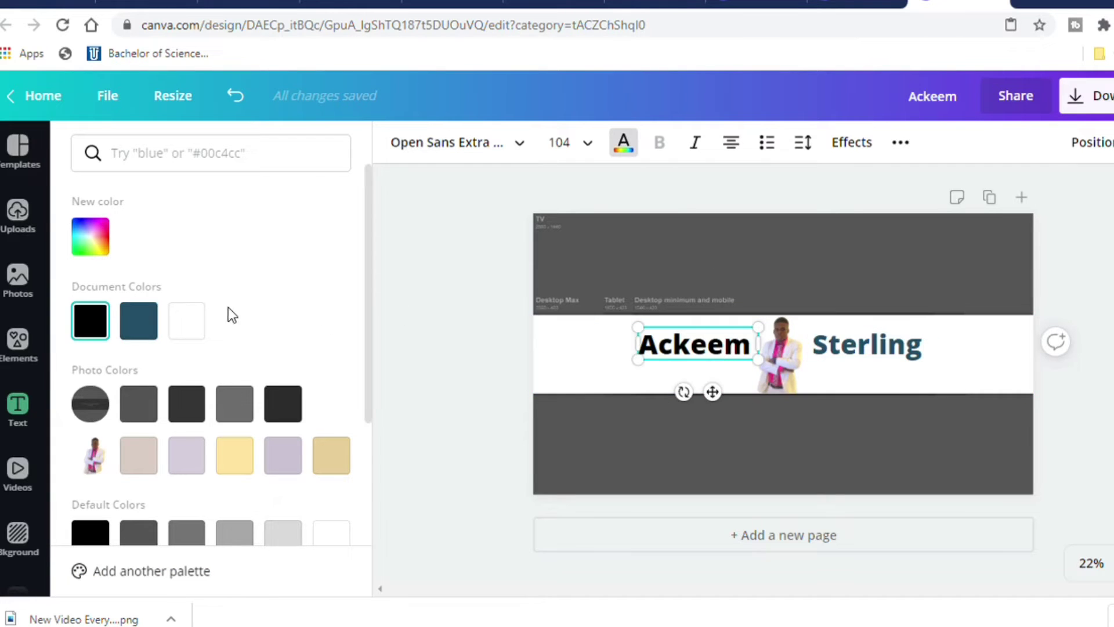
{"action": "left_click", "coordinate": [141, 320]}
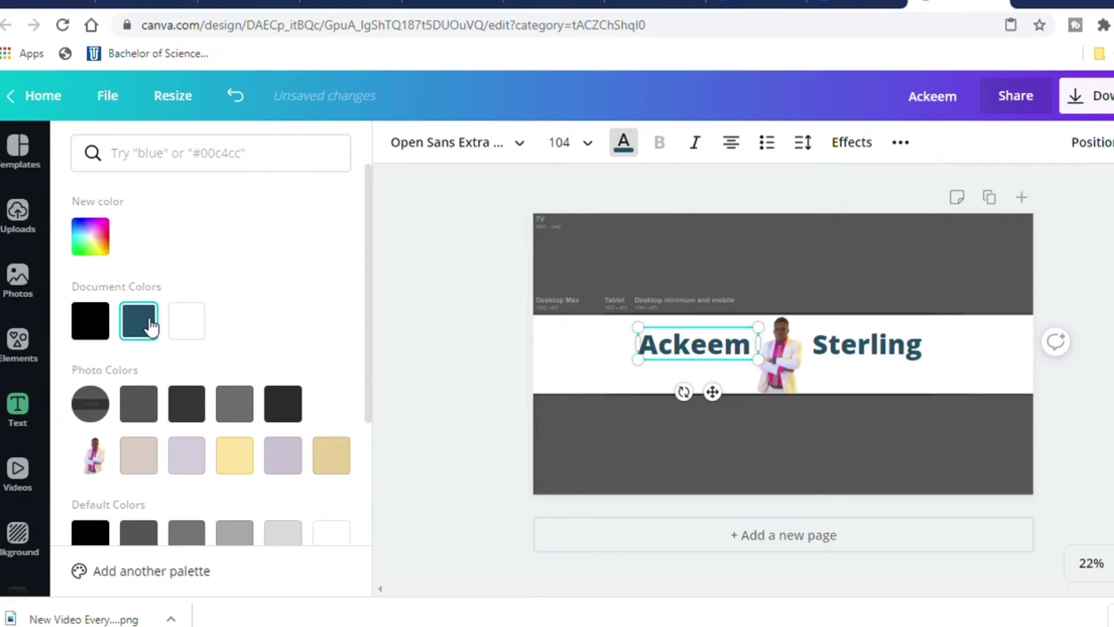
Apply the Shadow text effect to the surname heading, trying Lift for comparison
{"action": "left_click", "coordinate": [855, 387]}
{"action": "left_click", "coordinate": [376, 370]}
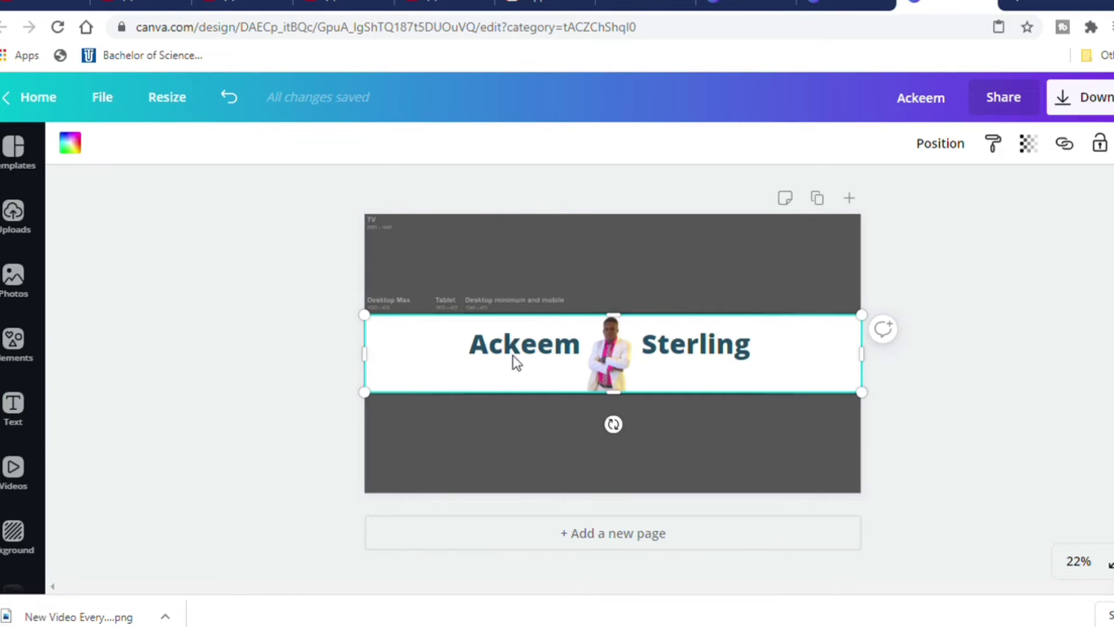
{"action": "left_click", "coordinate": [699, 339]}
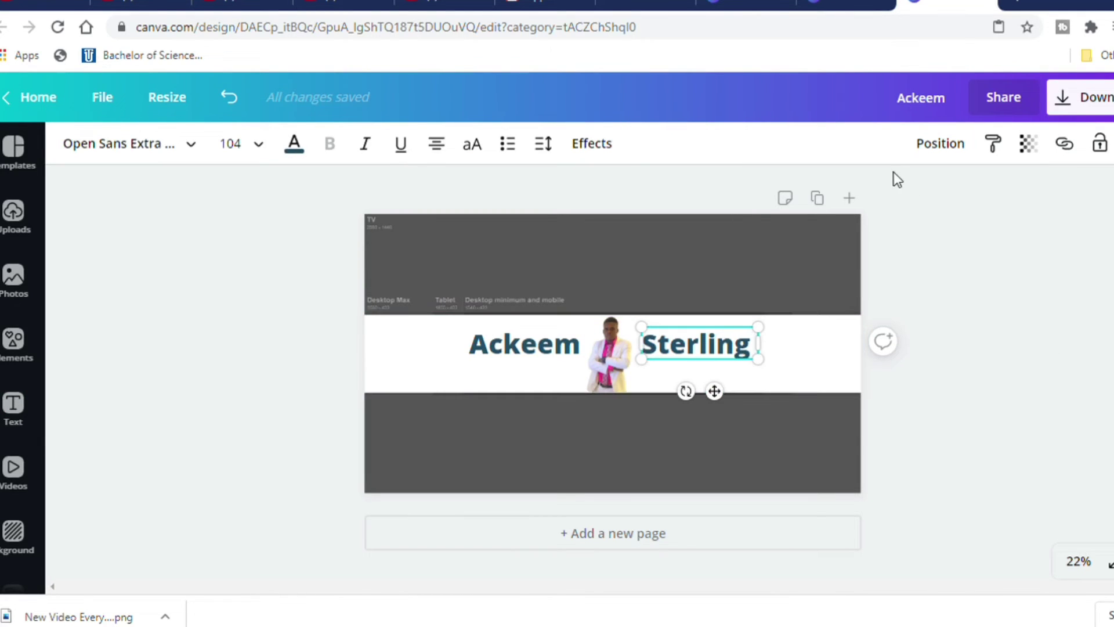
{"action": "left_click", "coordinate": [595, 152]}
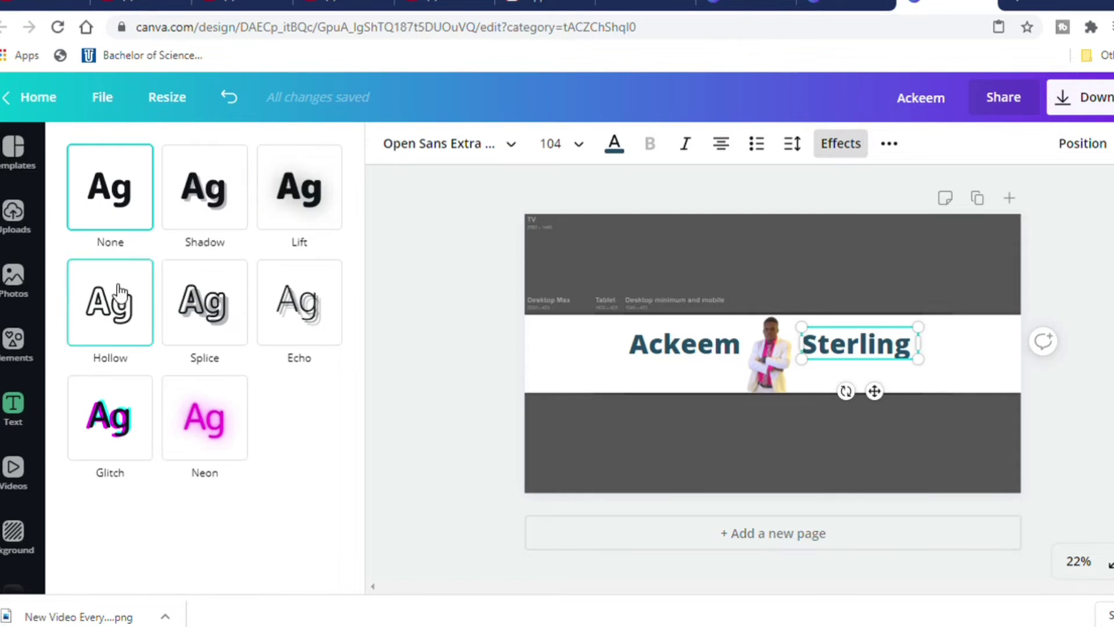
{"action": "left_click", "coordinate": [216, 190]}
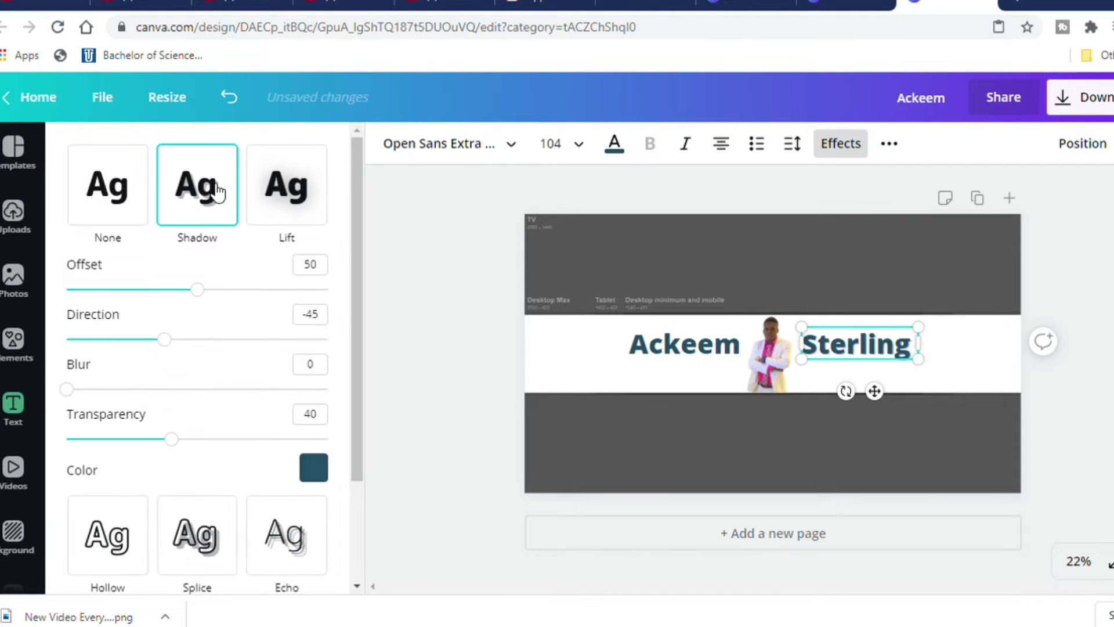
{"action": "left_click", "coordinate": [287, 183]}
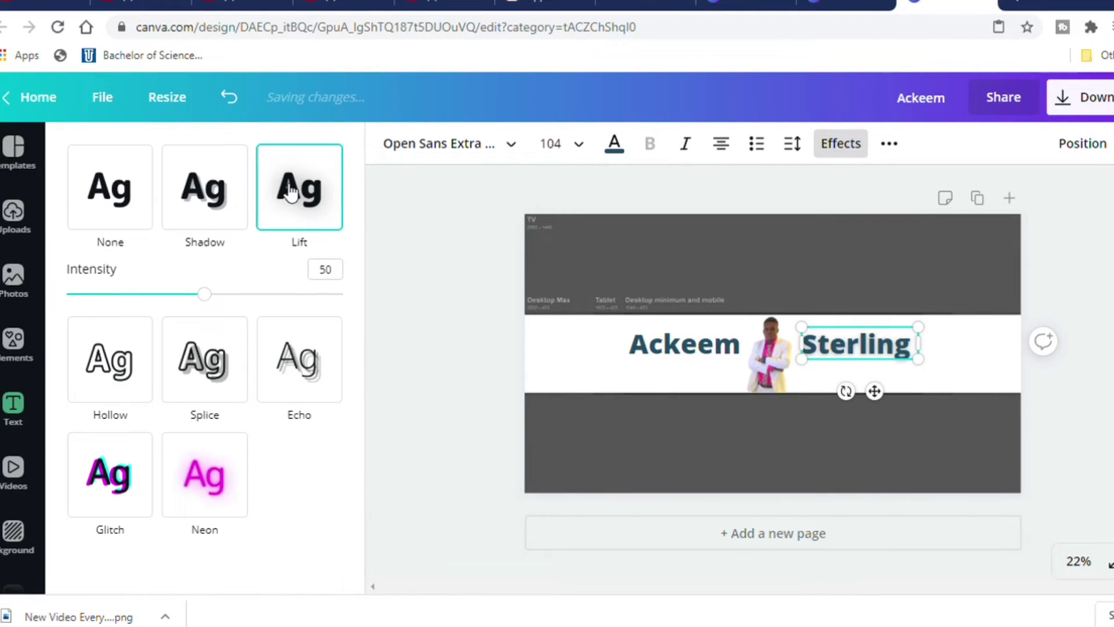
{"action": "left_click", "coordinate": [213, 202]}
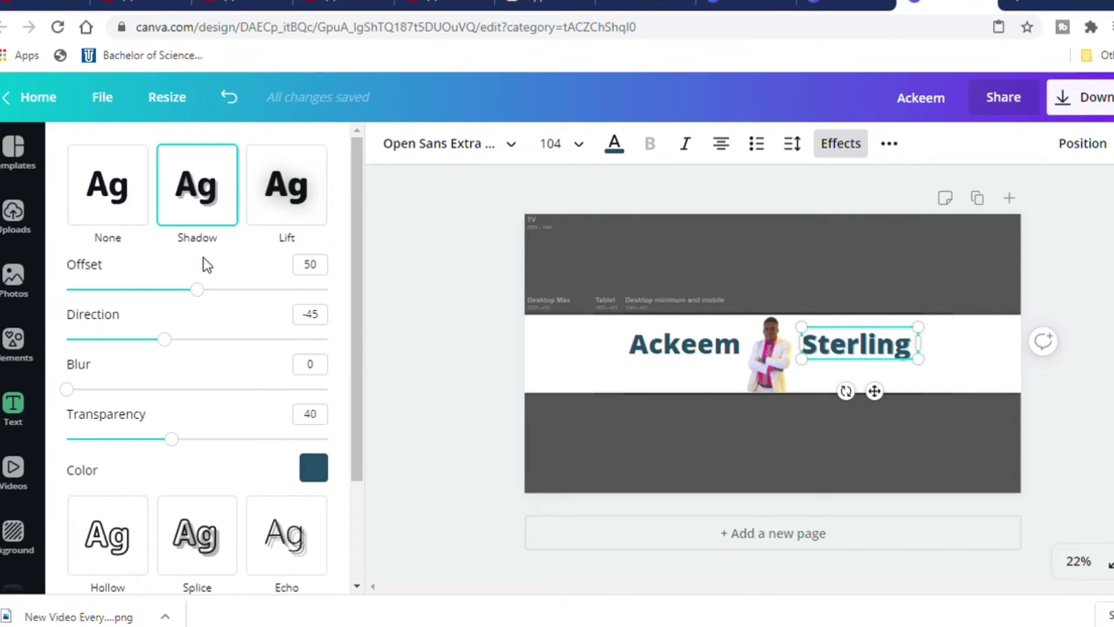
Set the surname's shadow to offset 57, direction -94 and transparency 46, and colour the shadow white
{"action": "left_click_drag", "start_coordinate": [197, 289], "coordinate": [137, 369]}
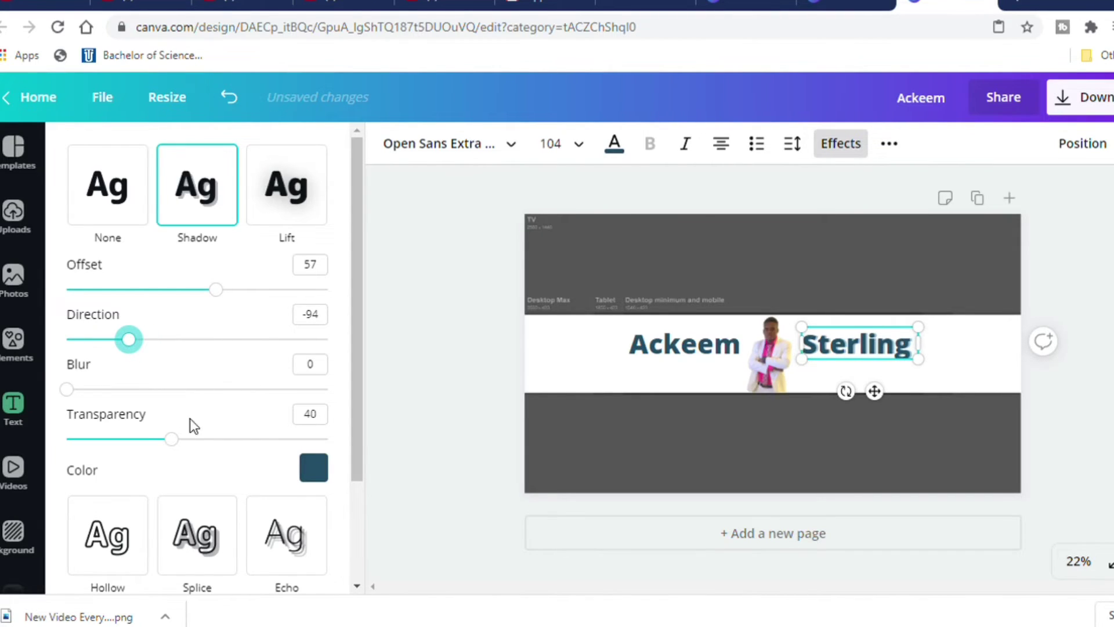
{"action": "mouse_move", "coordinate": [171, 439]}
{"action": "left_mouse_down"}
{"action": "mouse_move", "coordinate": [215, 447]}
{"action": "mouse_move", "coordinate": [186, 440]}
{"action": "left_mouse_up"}
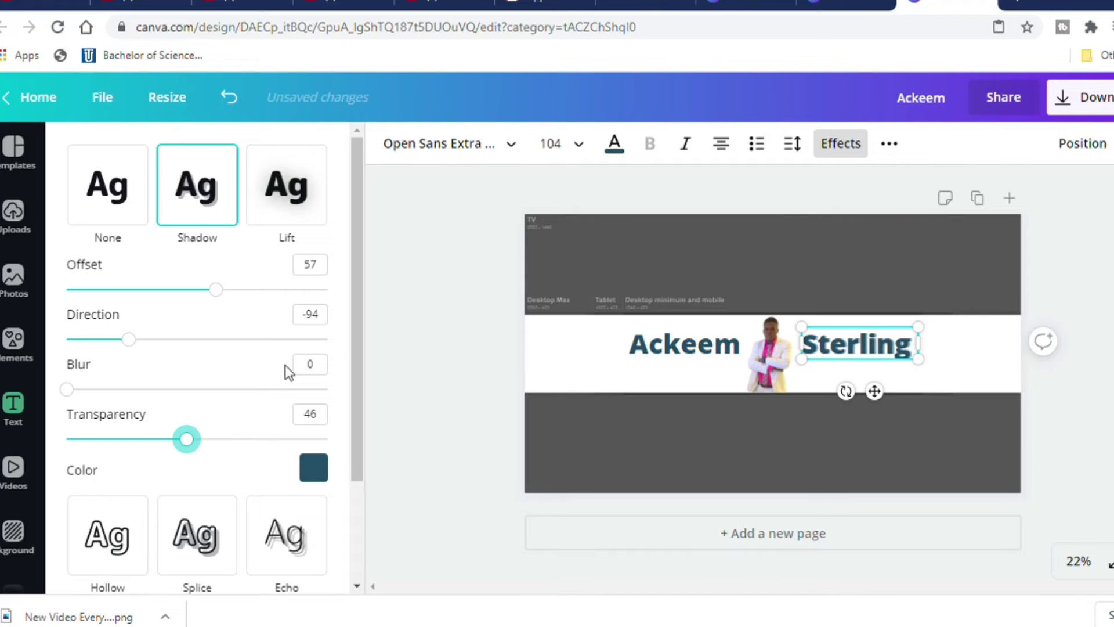
{"action": "scroll", "coordinate": [342, 353], "scroll_direction": "down", "scroll_amount": 3}
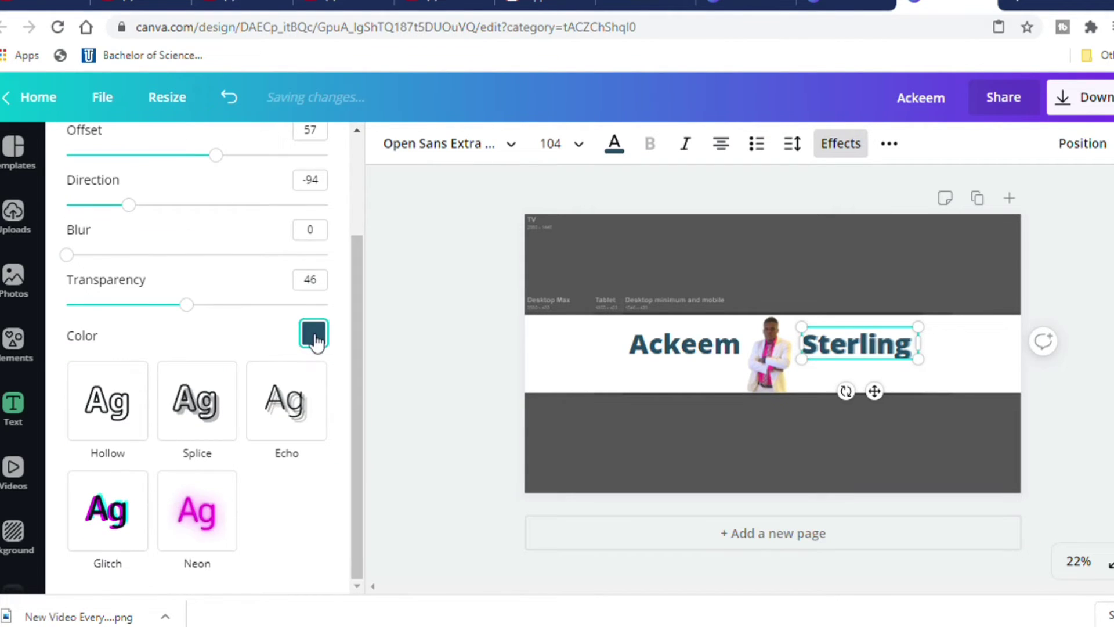
{"action": "left_click", "coordinate": [313, 334]}
{"action": "left_click", "coordinate": [293, 296]}
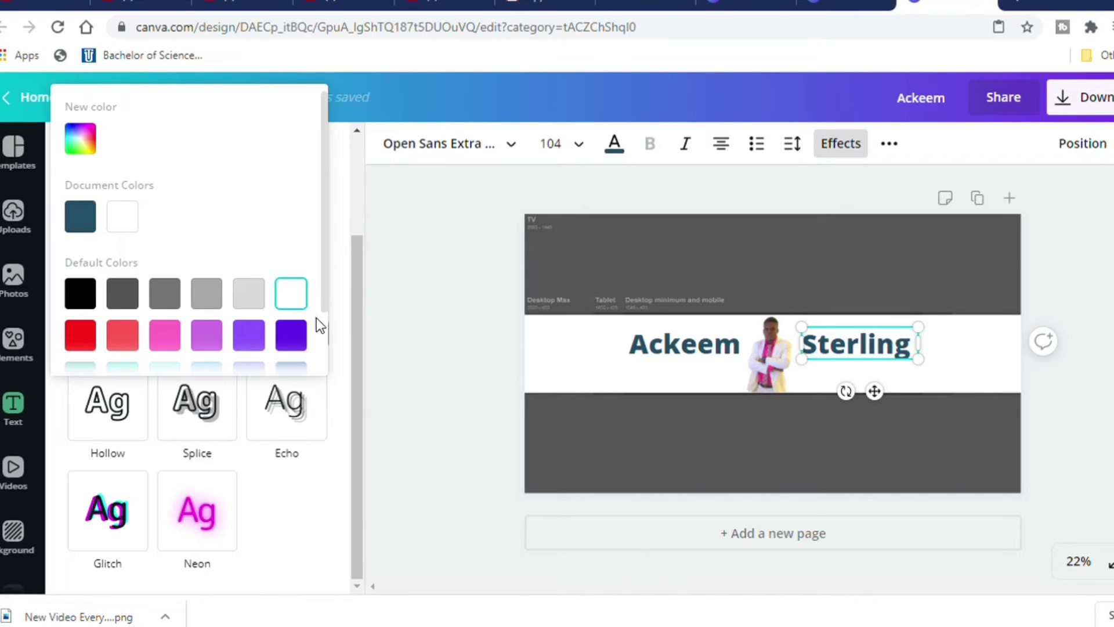
{"action": "left_click", "coordinate": [357, 294]}
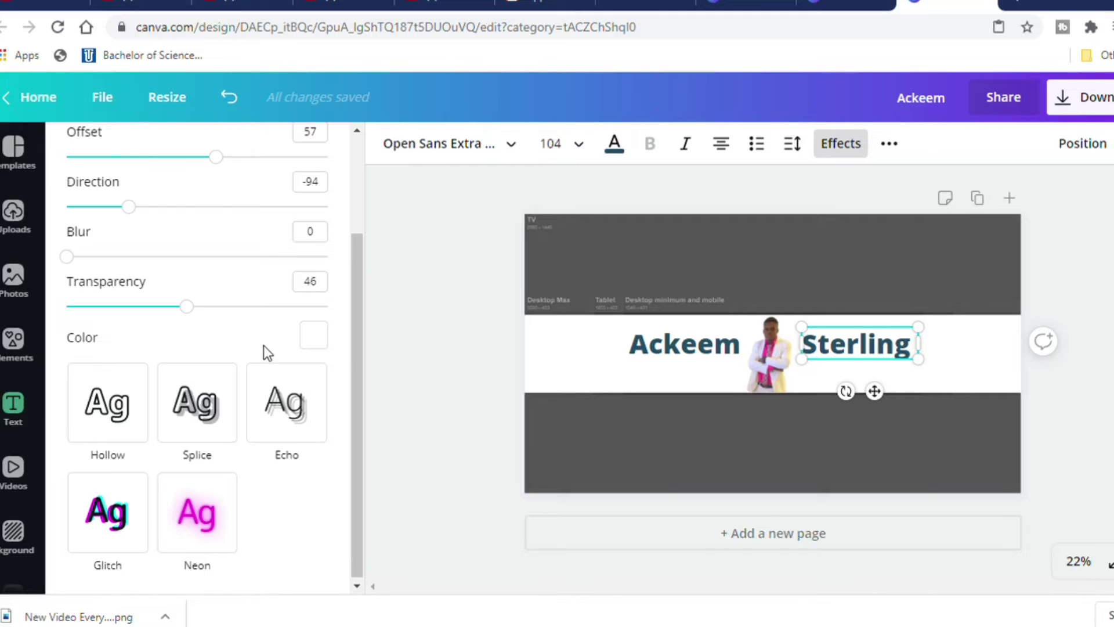
{"action": "scroll", "coordinate": [267, 343], "scroll_direction": "up", "scroll_amount": 2}
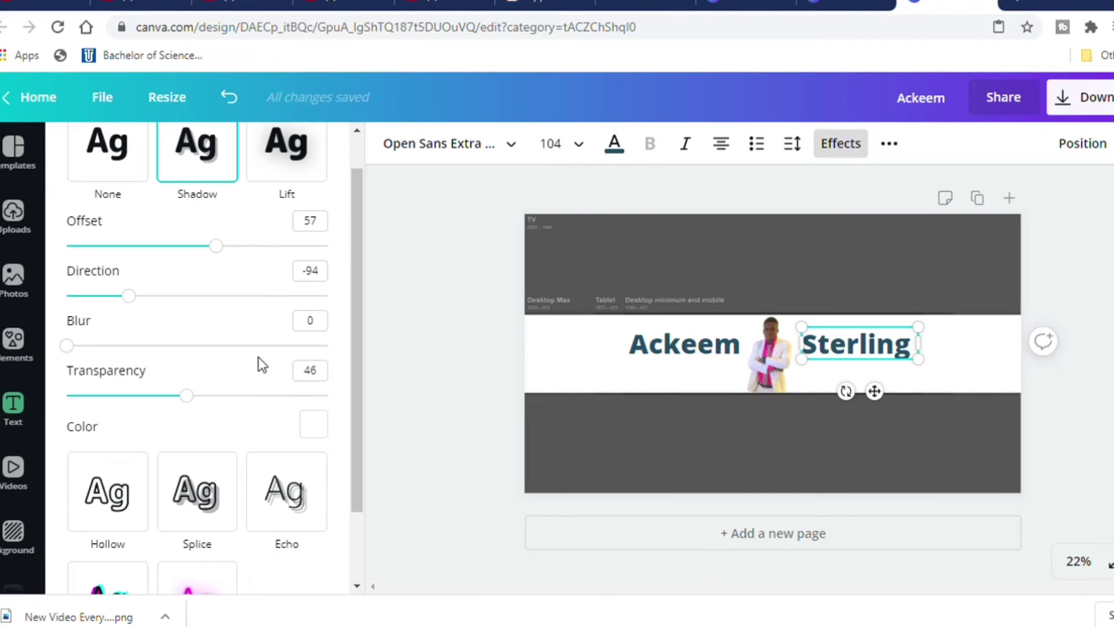
{"action": "scroll", "coordinate": [258, 357], "scroll_direction": "up", "scroll_amount": 1}
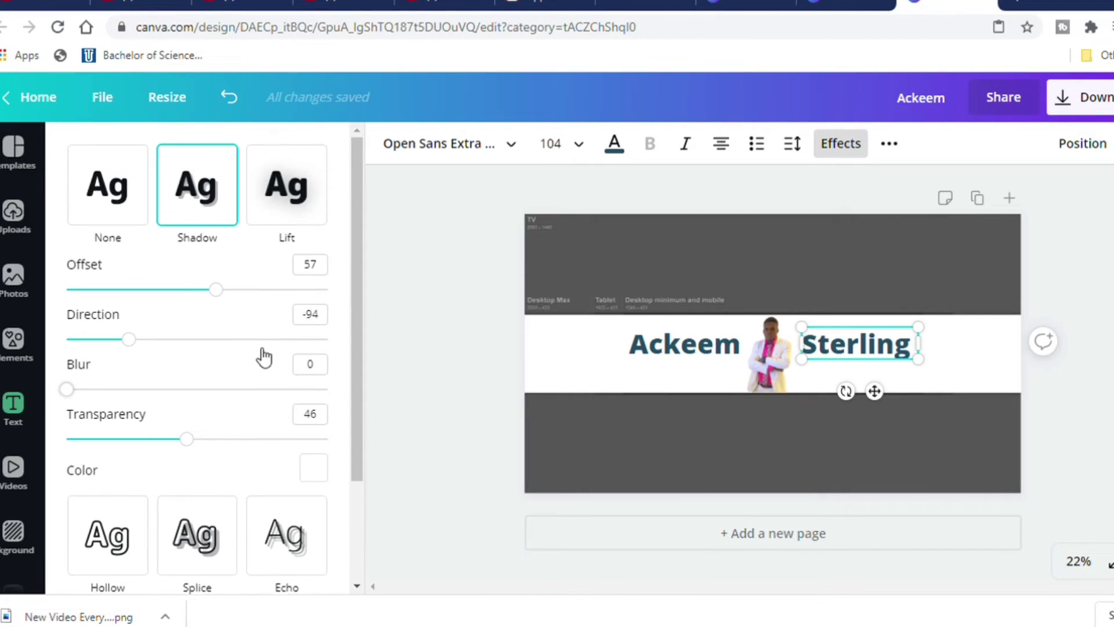
Reapply the Shadow effect to the surname with its default settings and set the shadow colour to black
{"action": "left_click", "coordinate": [209, 204]}
{"action": "left_click", "coordinate": [314, 468]}
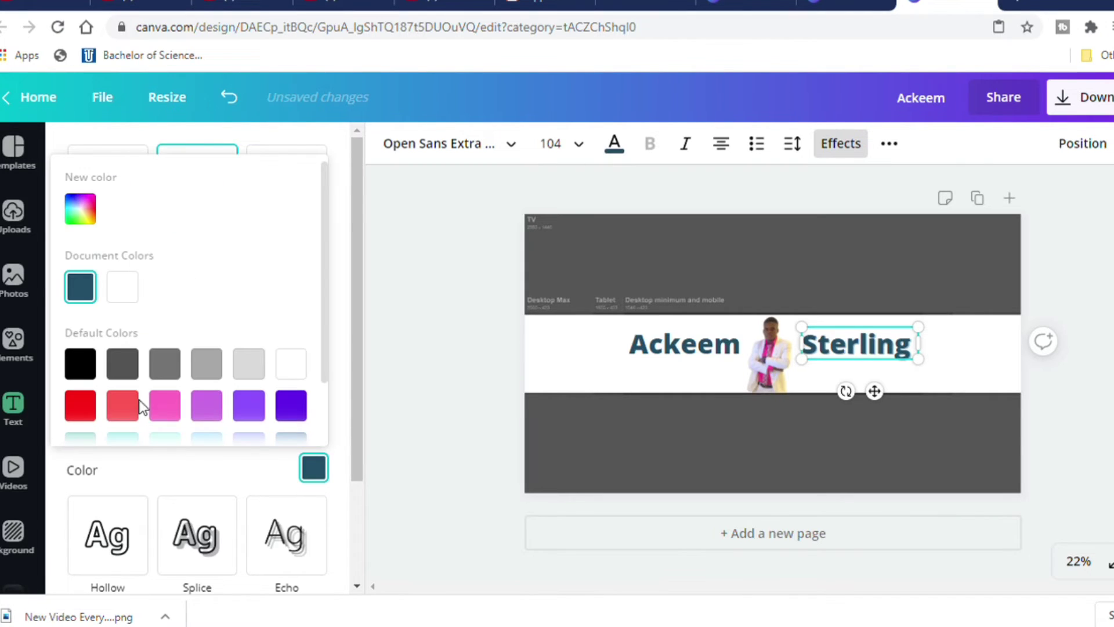
{"action": "left_click", "coordinate": [80, 363]}
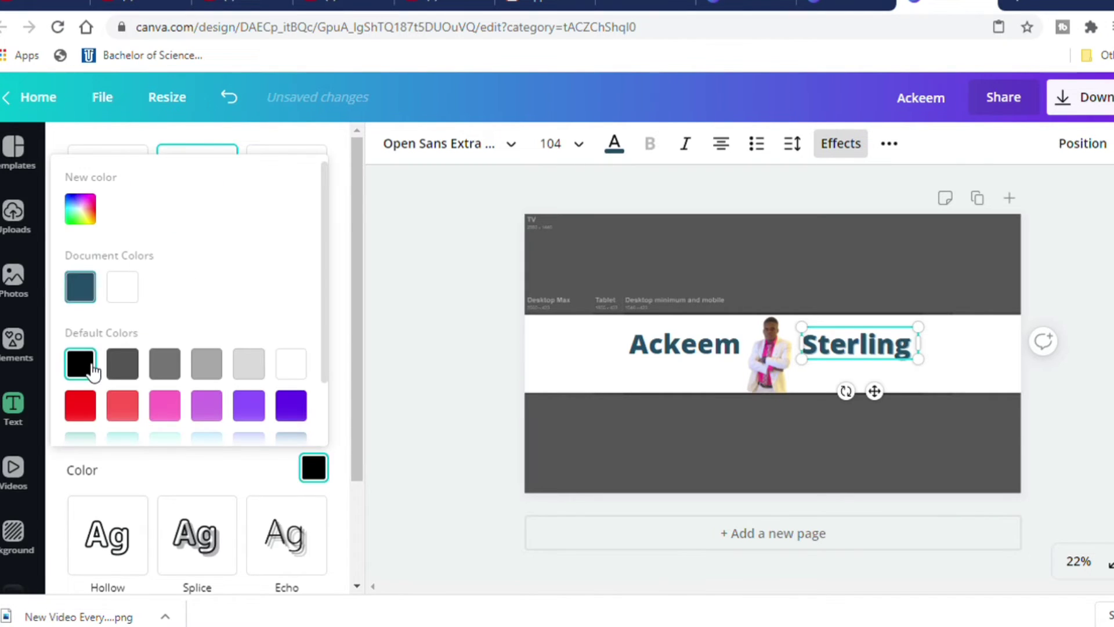
{"action": "left_click", "coordinate": [360, 381]}
Try a shadow transparency of 63 on the surname, reduce it to 0, and close the effect settings
{"action": "scroll", "coordinate": [365, 366], "scroll_direction": "down", "scroll_amount": 1}
{"action": "left_click_drag", "start_coordinate": [162, 403], "coordinate": [239, 430]}
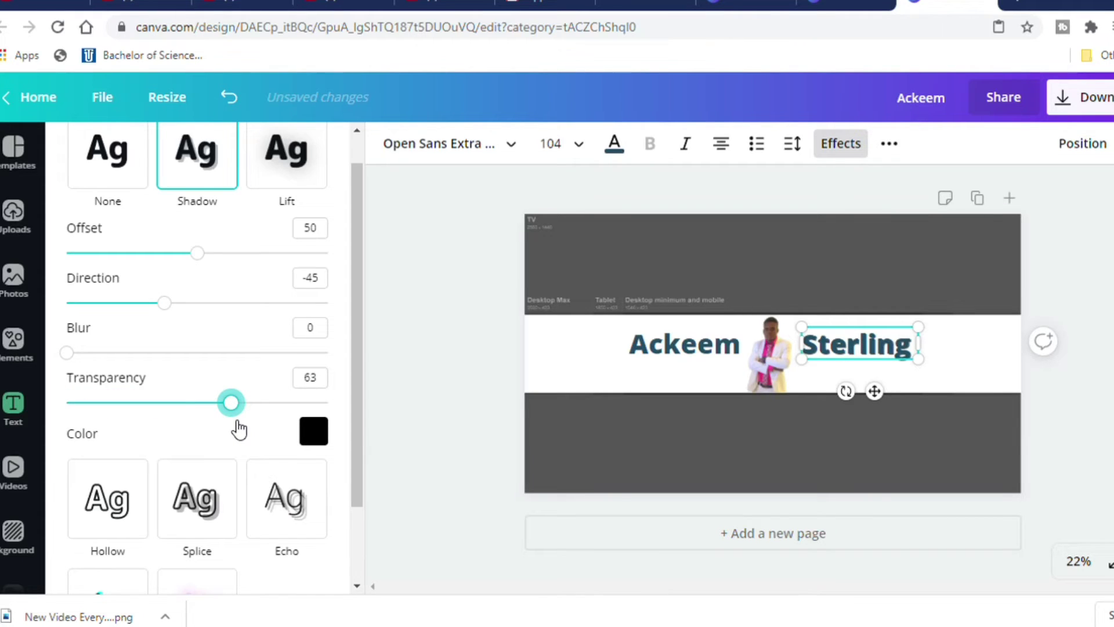
{"action": "left_click_drag", "start_coordinate": [239, 429], "coordinate": [139, 444]}
{"action": "left_click_drag", "start_coordinate": [71, 439], "coordinate": [67, 439]}
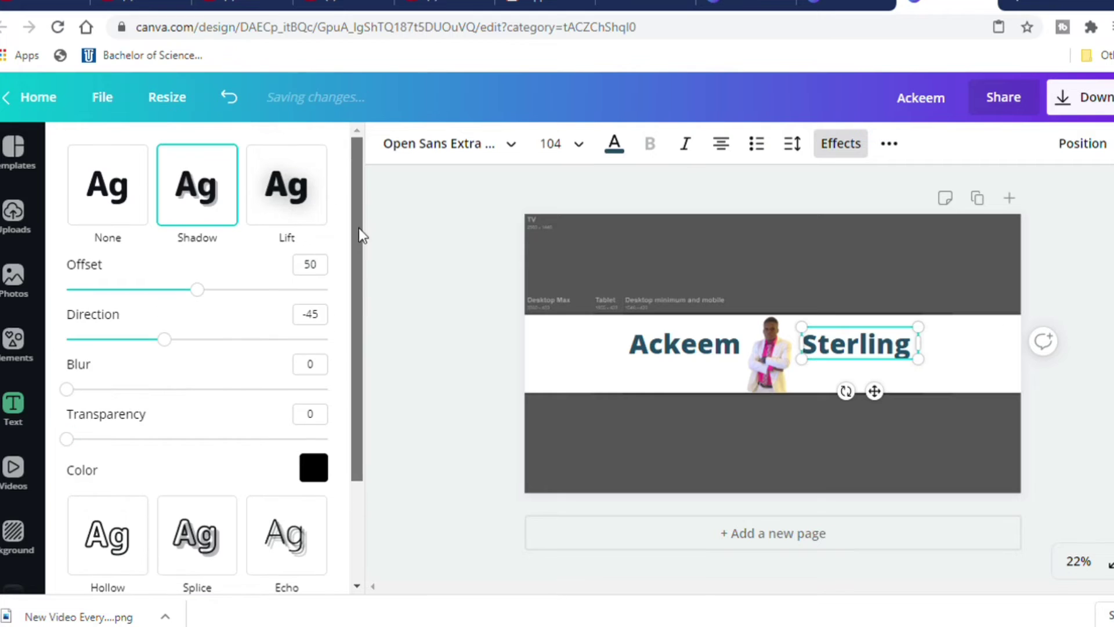
{"action": "left_click", "coordinate": [406, 291]}
{"action": "left_click", "coordinate": [610, 440]}
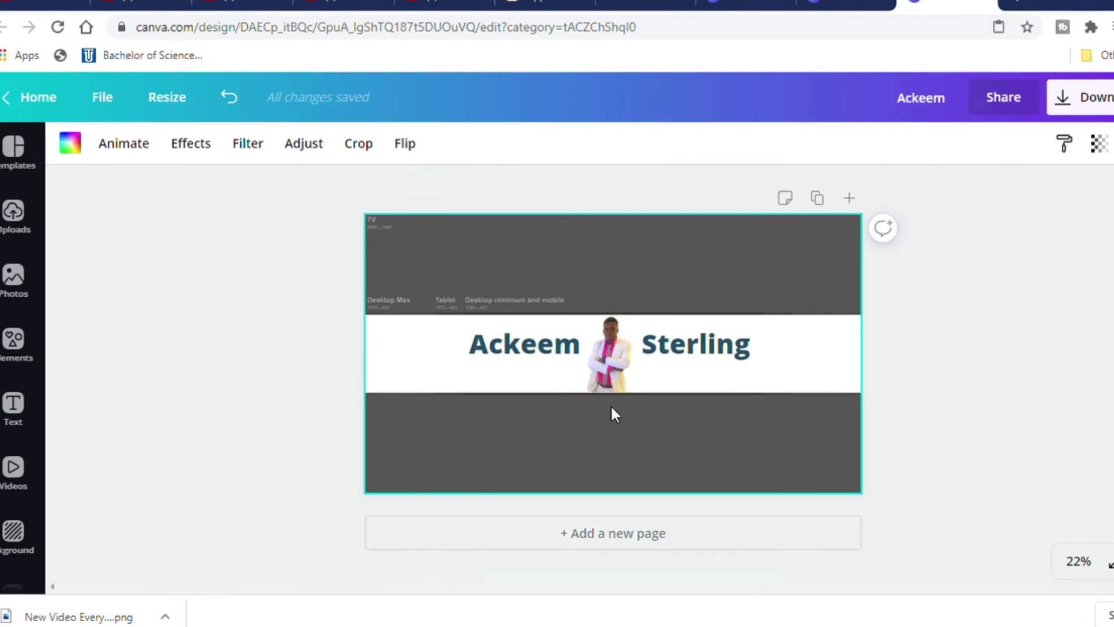
Add a subheading to the page and replace its placeholder text with "Tips"
{"action": "left_click", "coordinate": [510, 378]}
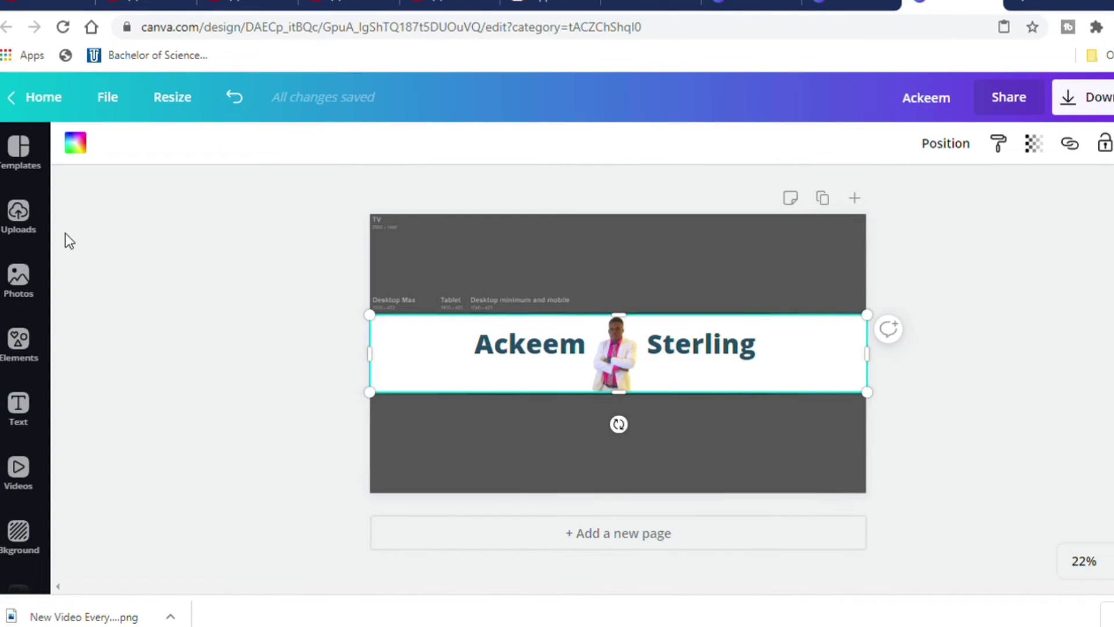
{"action": "left_click", "coordinate": [29, 406]}
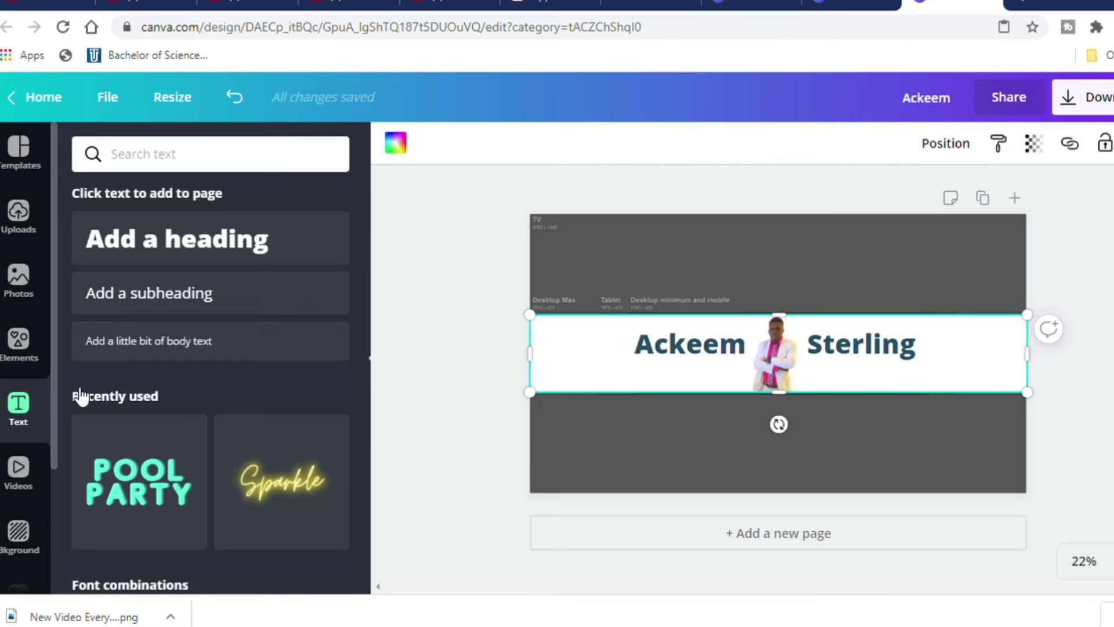
{"action": "left_click", "coordinate": [180, 310]}
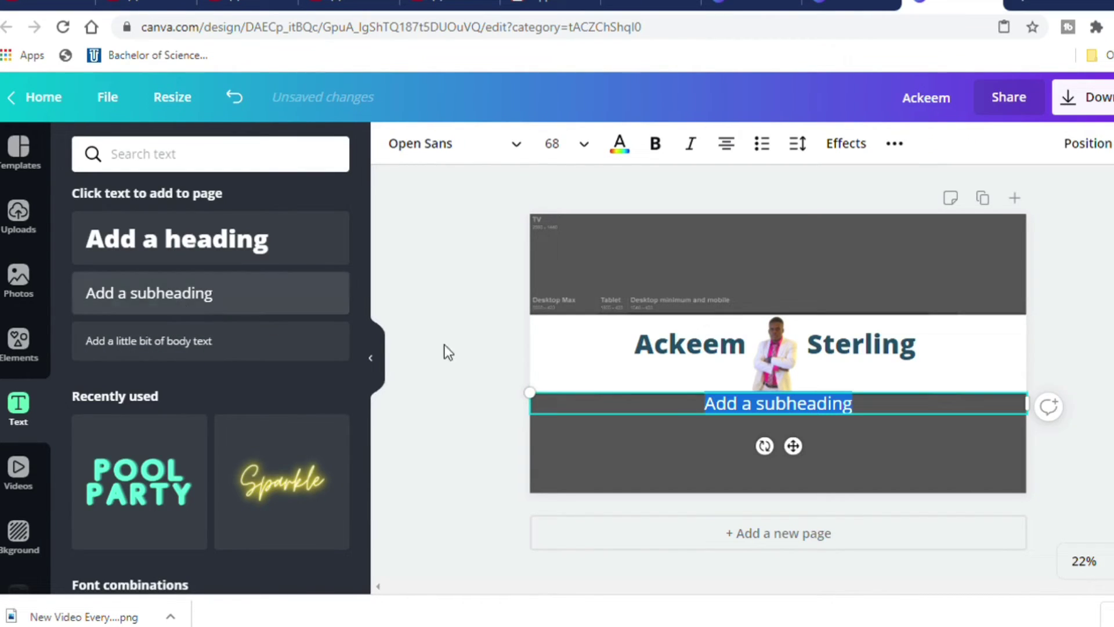
{"action": "left_click", "coordinate": [756, 413]}
{"action": "left_click_drag", "start_coordinate": [857, 409], "coordinate": [646, 412]}
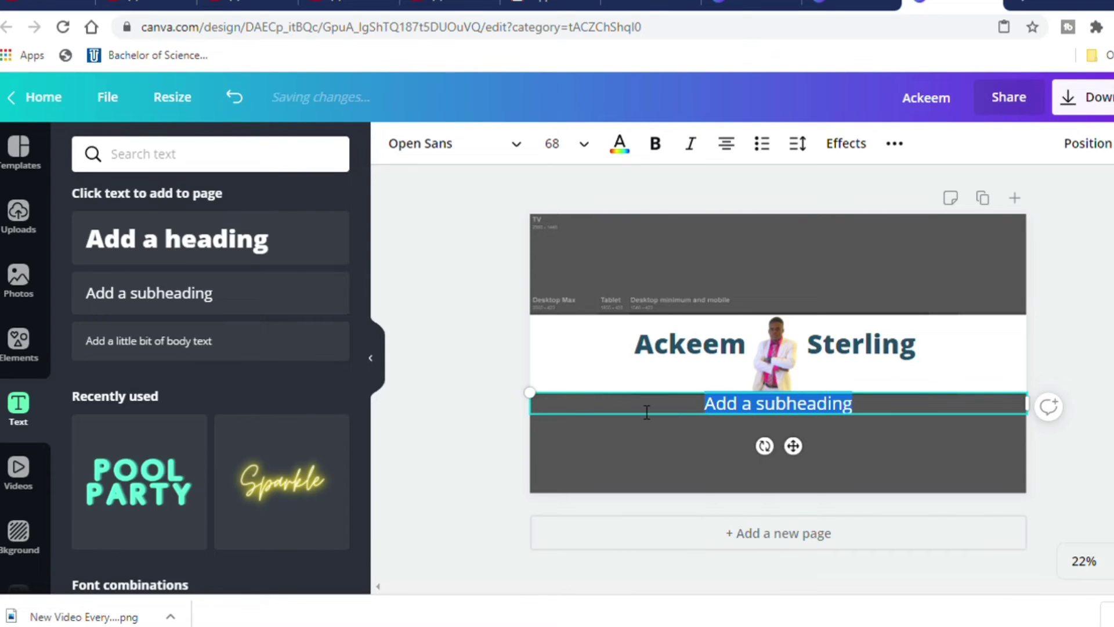
{"action": "type", "text": "Tip"}
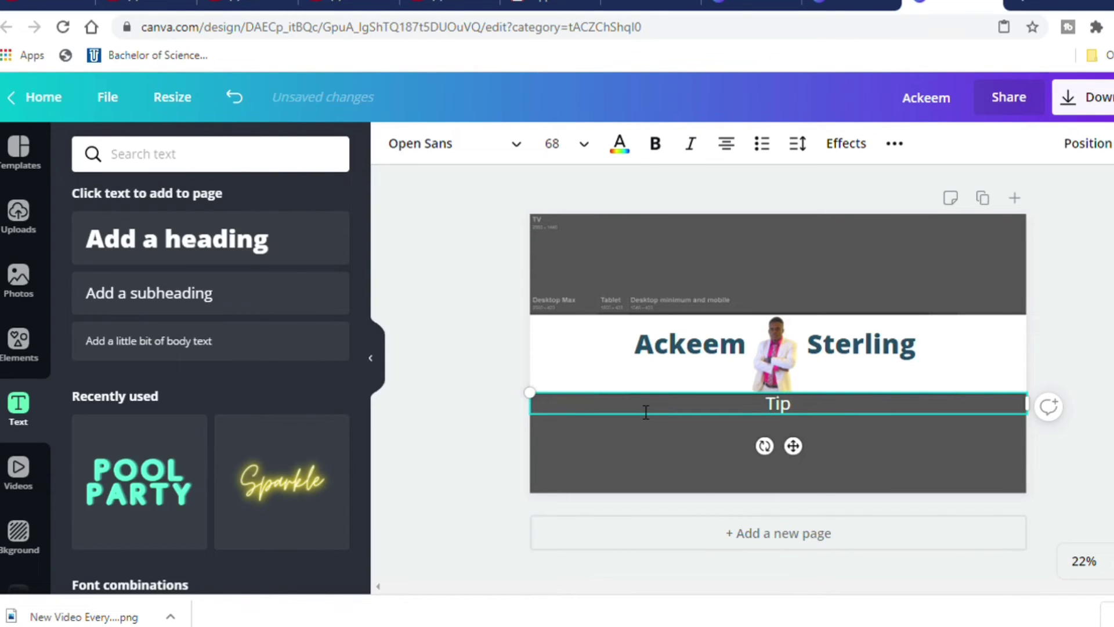
{"action": "type", "text": "s"}
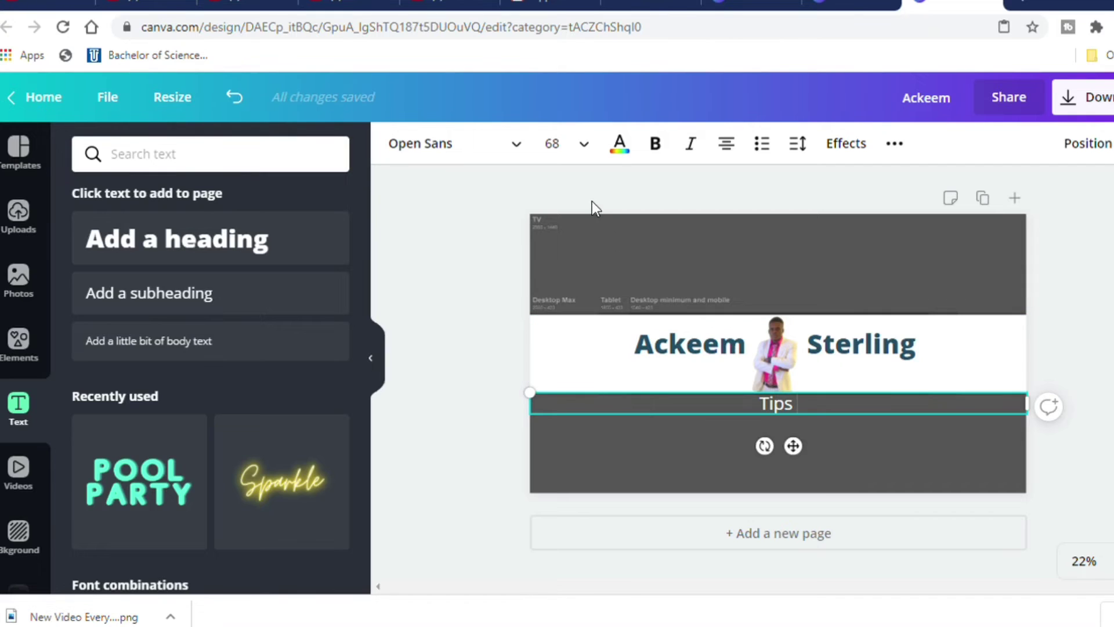
Try bullet-list formatting on the subheading and undo it
{"action": "left_click", "coordinate": [772, 150]}
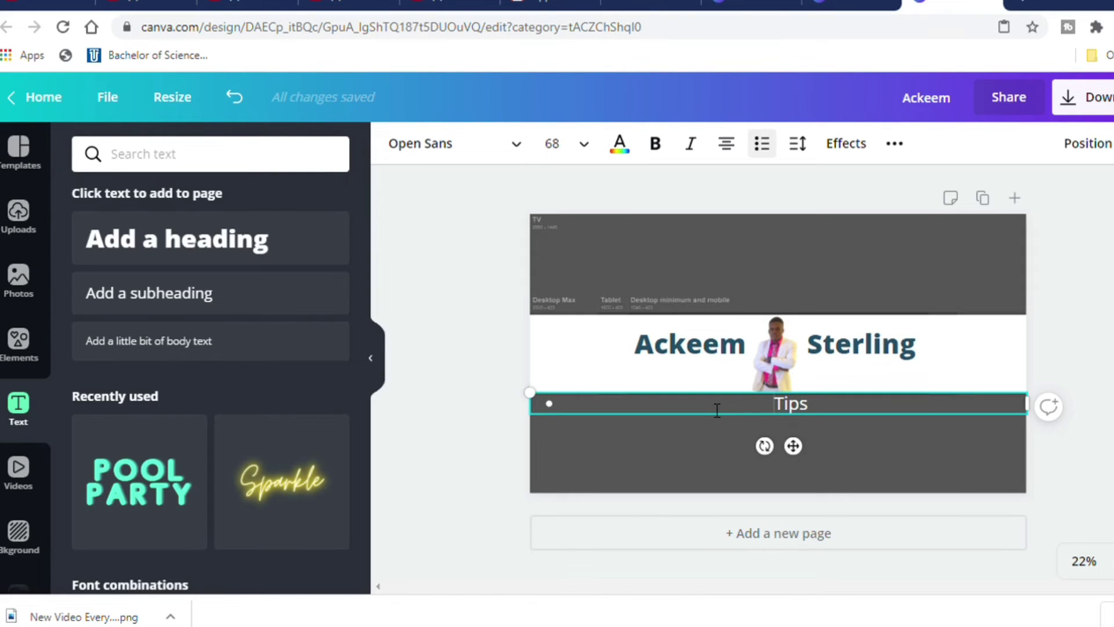
{"action": "key", "text": "ctrl+z"}
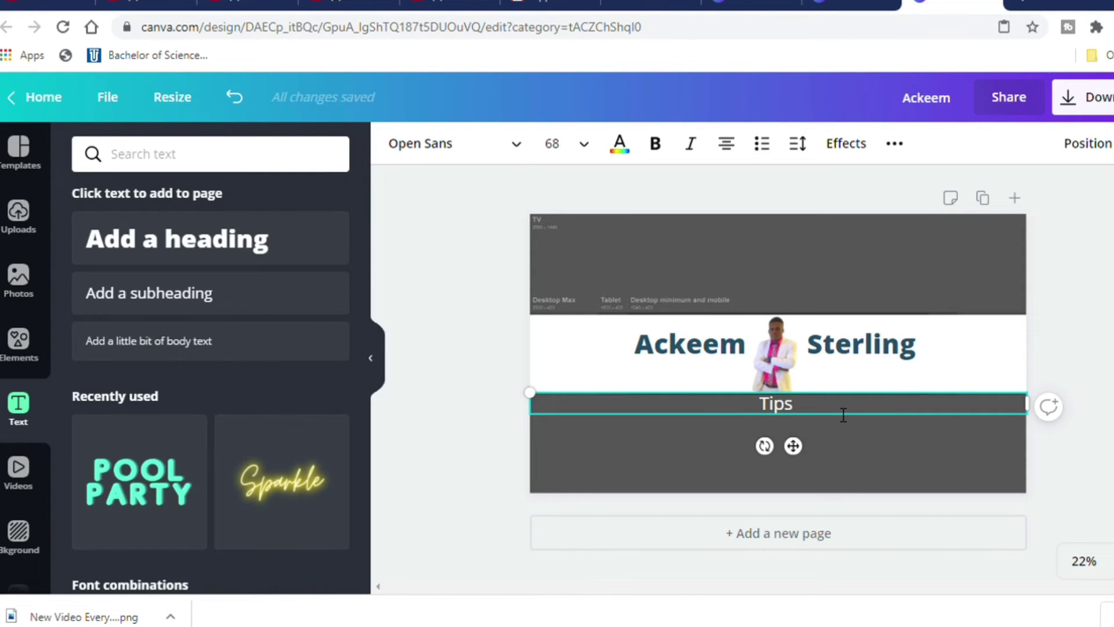
Extend the subheading's text to read "Tips - Motivation -LifeStyle"
{"action": "type", "text": "- Mo"}
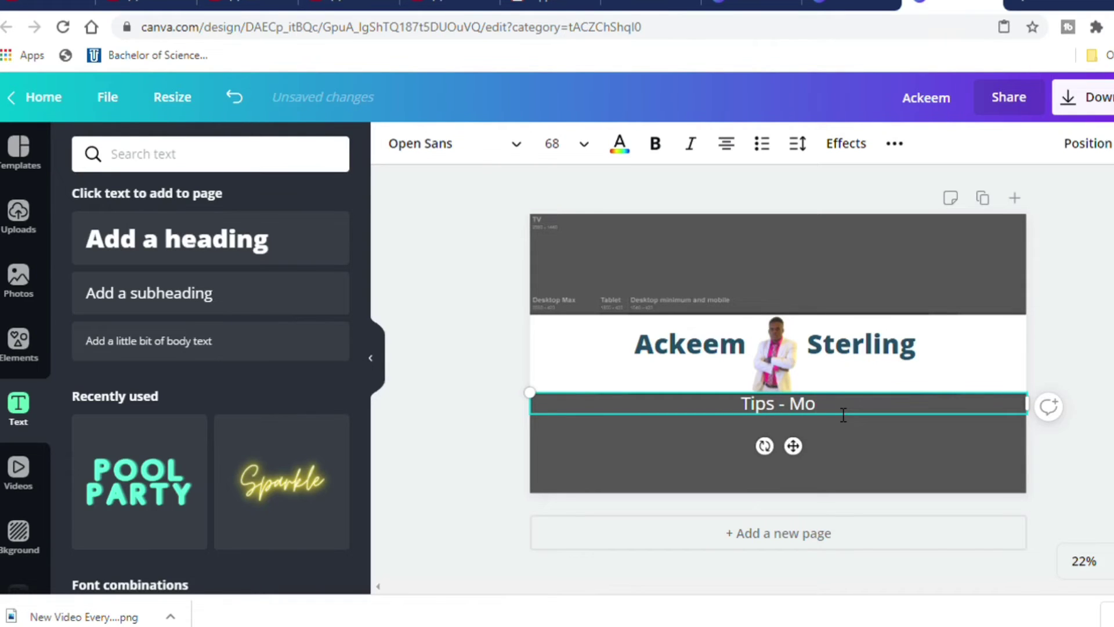
{"action": "type", "text": "tiva"}
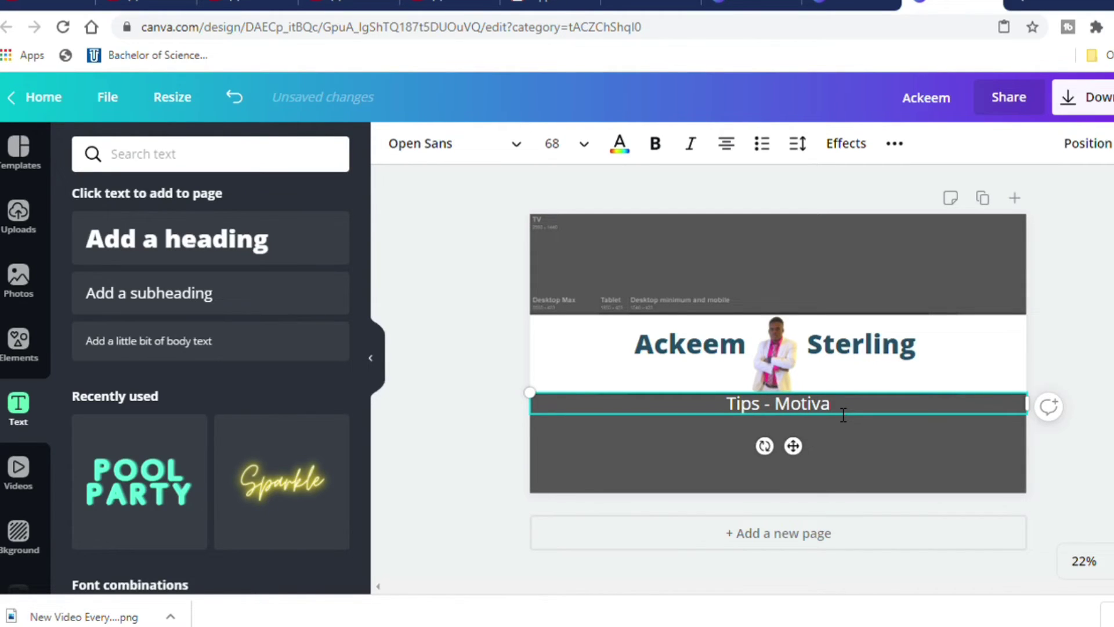
{"action": "type", "text": "tion"}
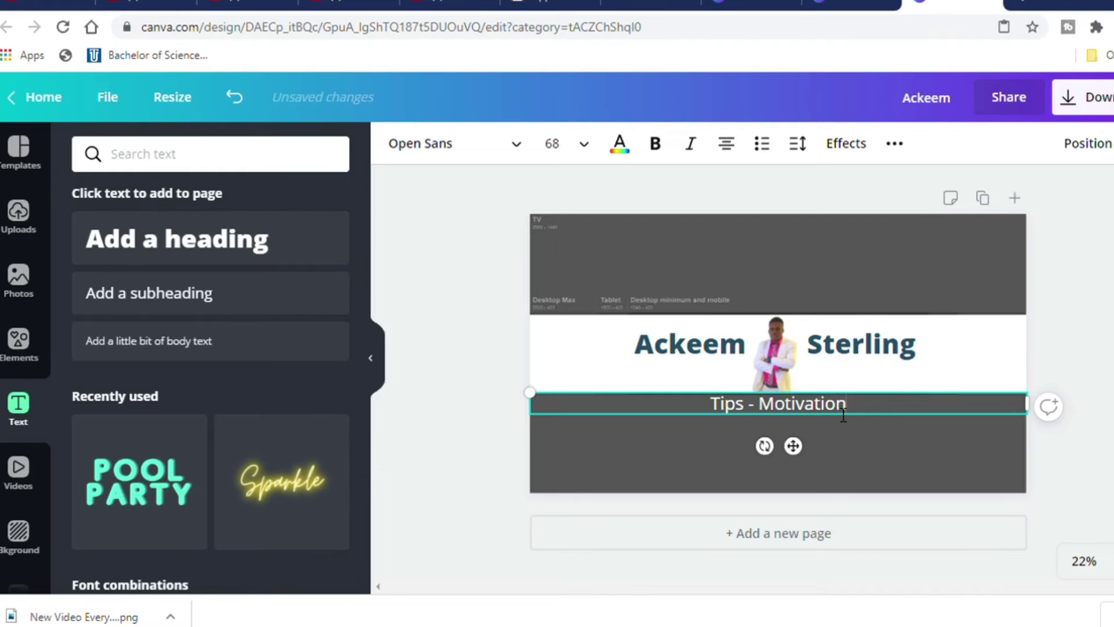
{"action": "type", "text": " -"}
{"action": "type", "text": "Li"}
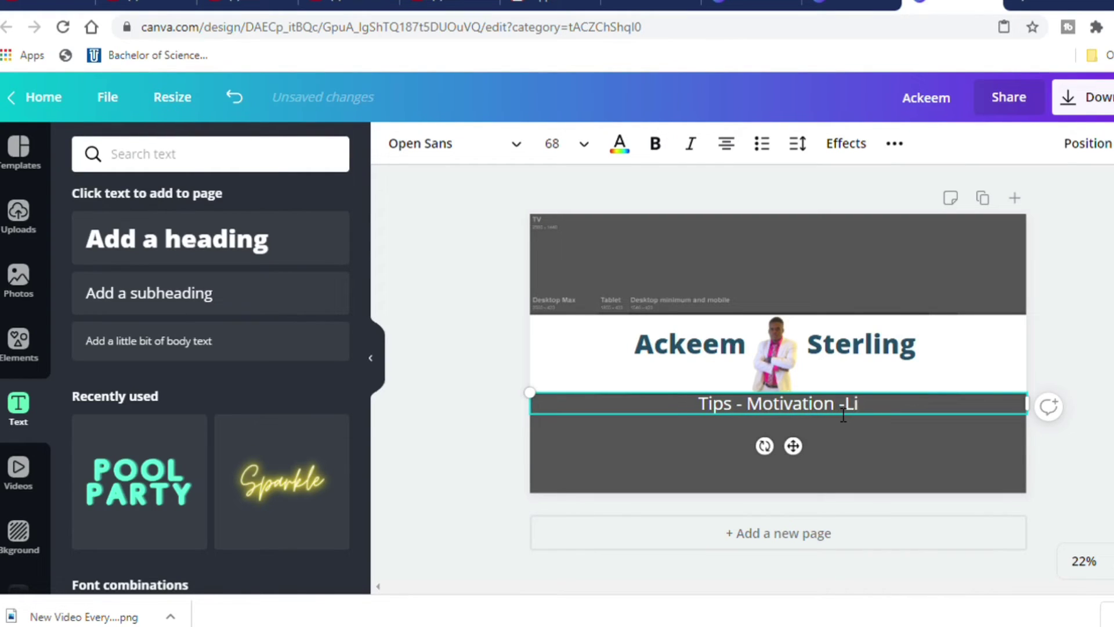
{"action": "type", "text": "feStyle"}
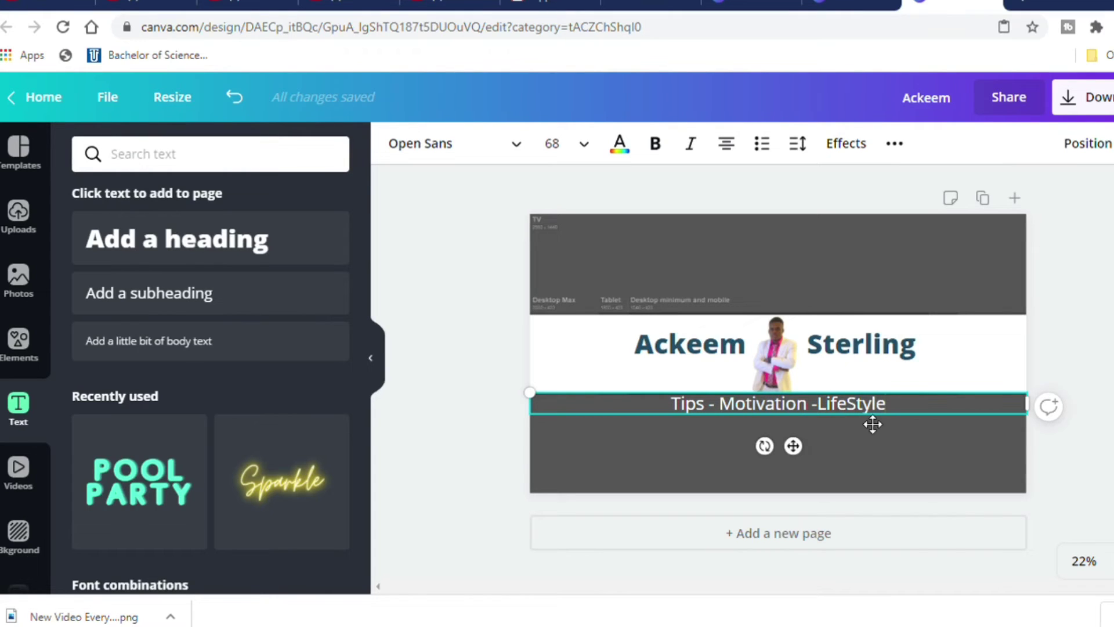
Change the whole subheading's text colour to the darkest grey among the background photo's colours
{"action": "left_click_drag", "start_coordinate": [892, 417], "coordinate": [663, 418]}
{"action": "left_click", "coordinate": [620, 144]}
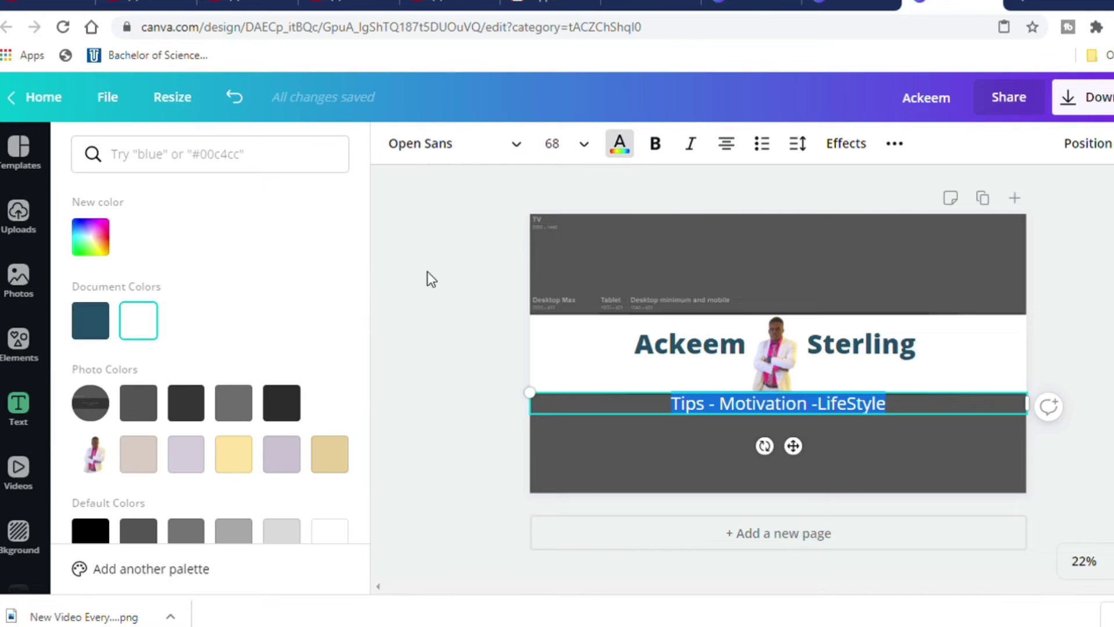
{"action": "left_click", "coordinate": [281, 403]}
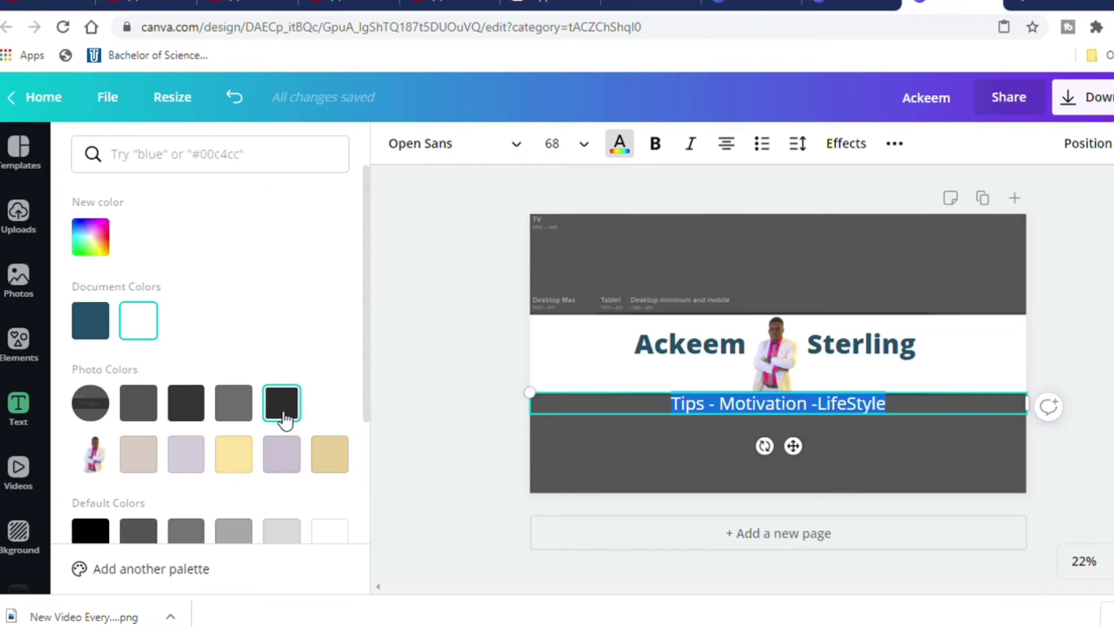
{"action": "left_click", "coordinate": [761, 410]}
{"action": "left_click_drag", "start_coordinate": [741, 406], "coordinate": [751, 408]}
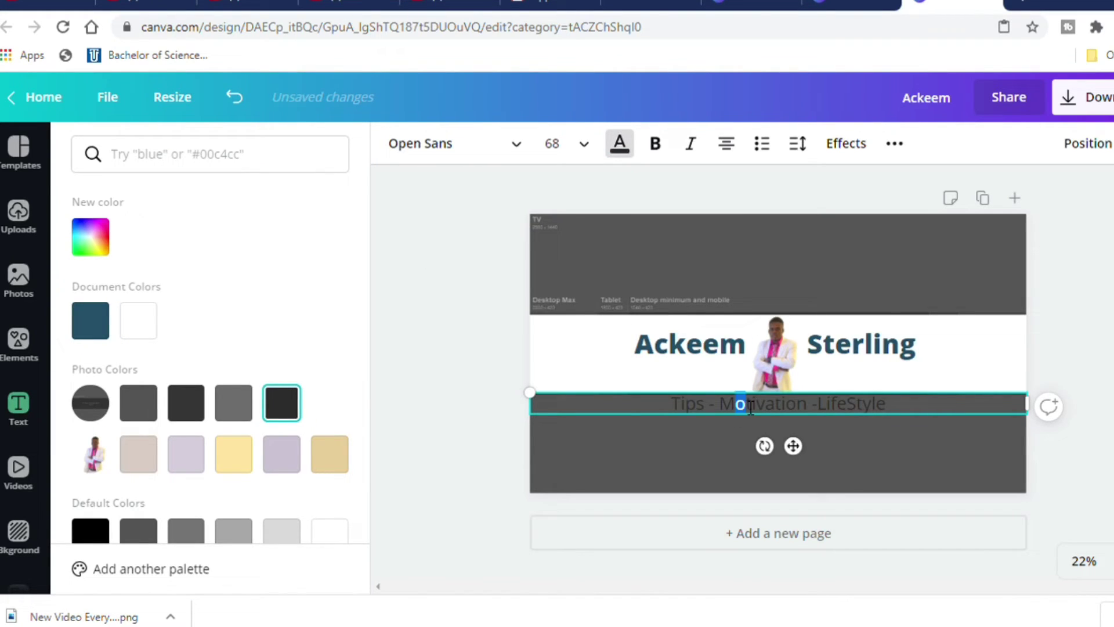
Move the tagline onto the white strip below the name and narrow its text box to about 1,299 wide
{"action": "left_click", "coordinate": [691, 410]}
{"action": "left_click_drag", "start_coordinate": [620, 401], "coordinate": [746, 368]}
{"action": "left_click_drag", "start_coordinate": [1049, 372], "coordinate": [923, 383]}
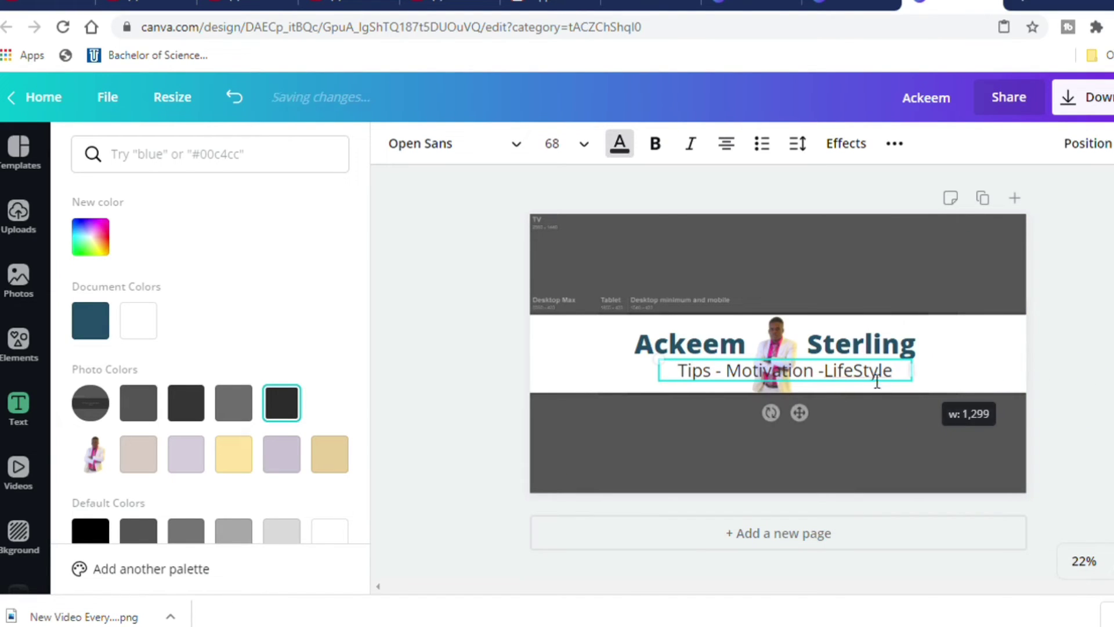
Reduce the tagline's font size, trying 14 and 24 before settling on 42
{"action": "left_click", "coordinate": [585, 146]}
{"action": "left_click", "coordinate": [570, 336]}
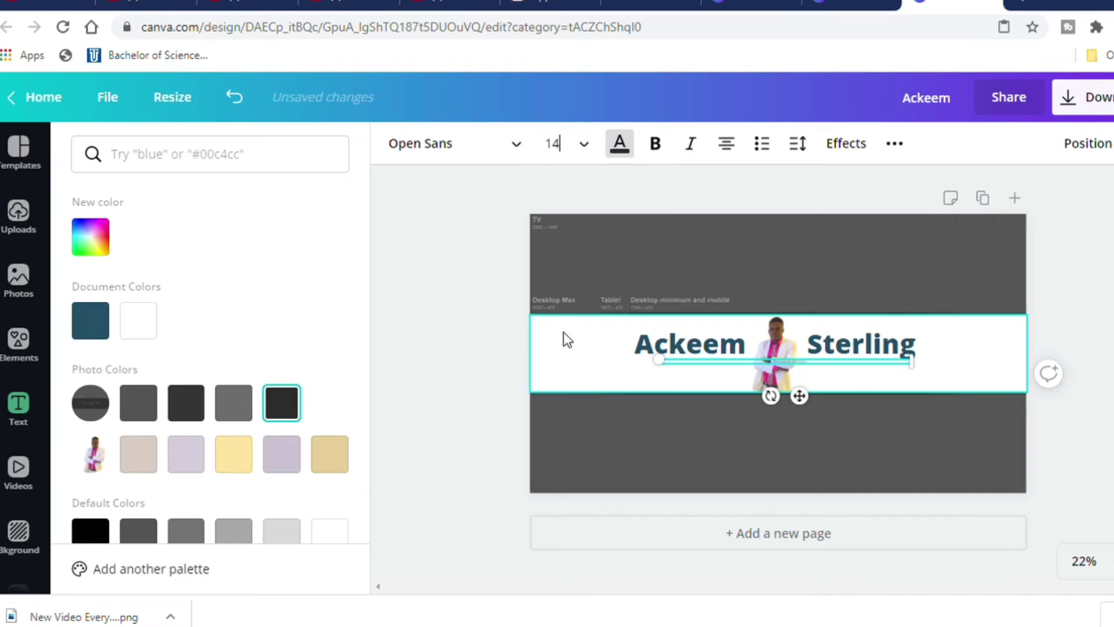
{"action": "left_click", "coordinate": [587, 159]}
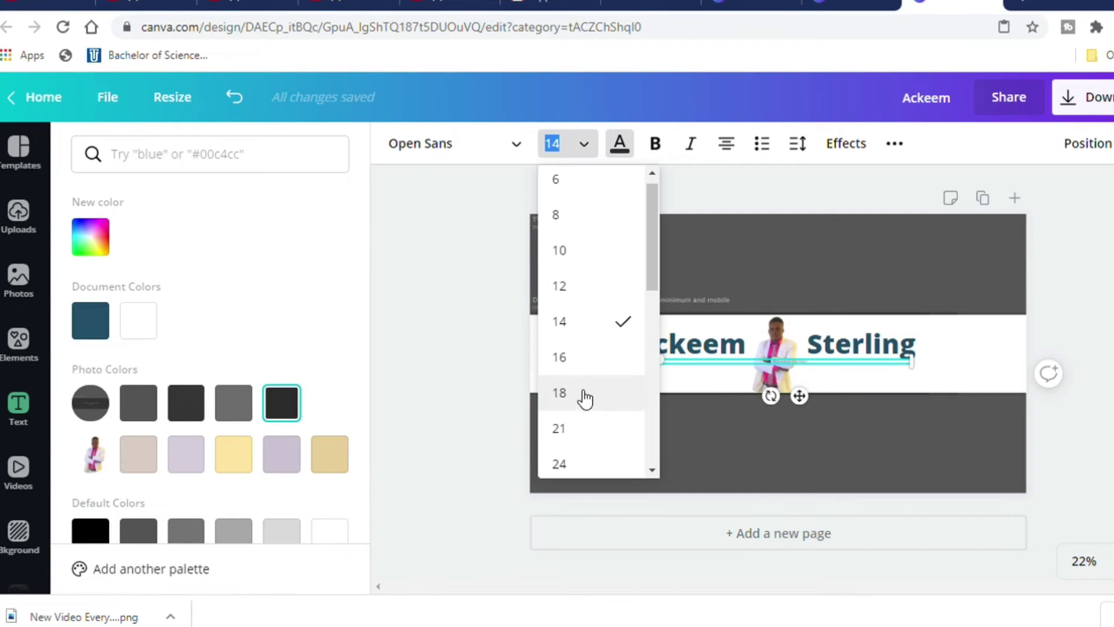
{"action": "left_click", "coordinate": [566, 464]}
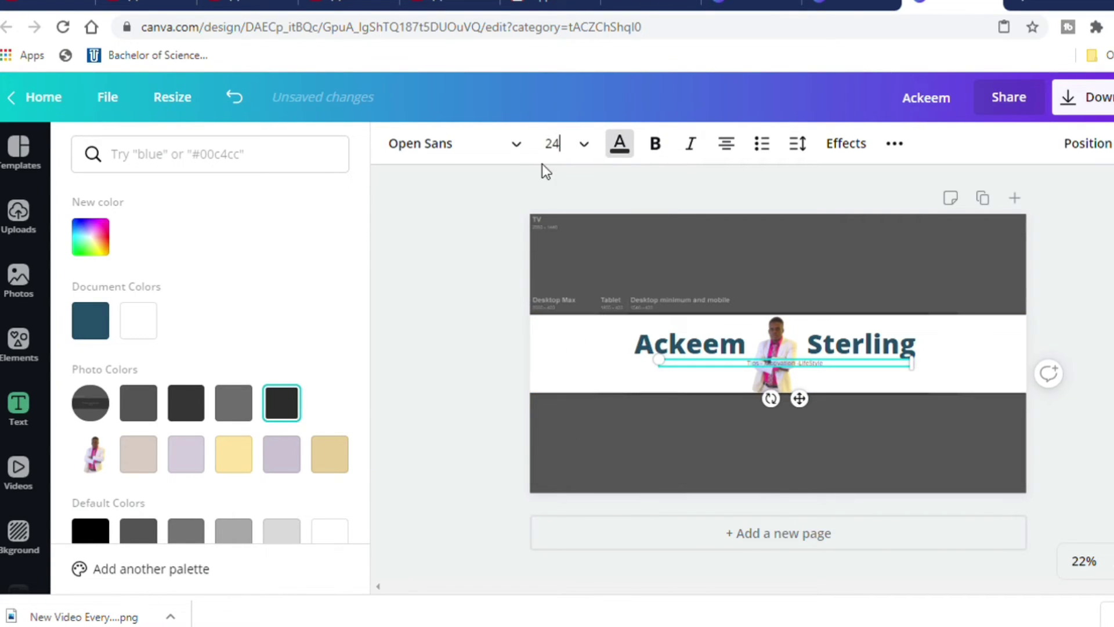
{"action": "left_click", "coordinate": [588, 146]}
{"action": "left_click", "coordinate": [578, 470]}
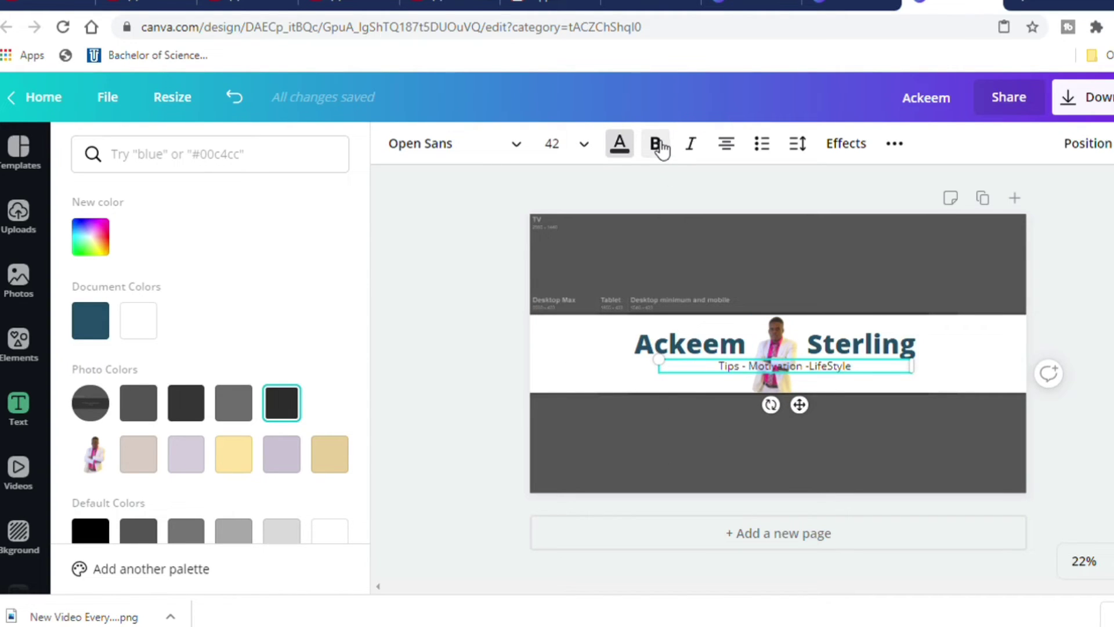
Make the entire tagline text bold
{"action": "left_click_drag", "start_coordinate": [717, 373], "coordinate": [873, 374]}
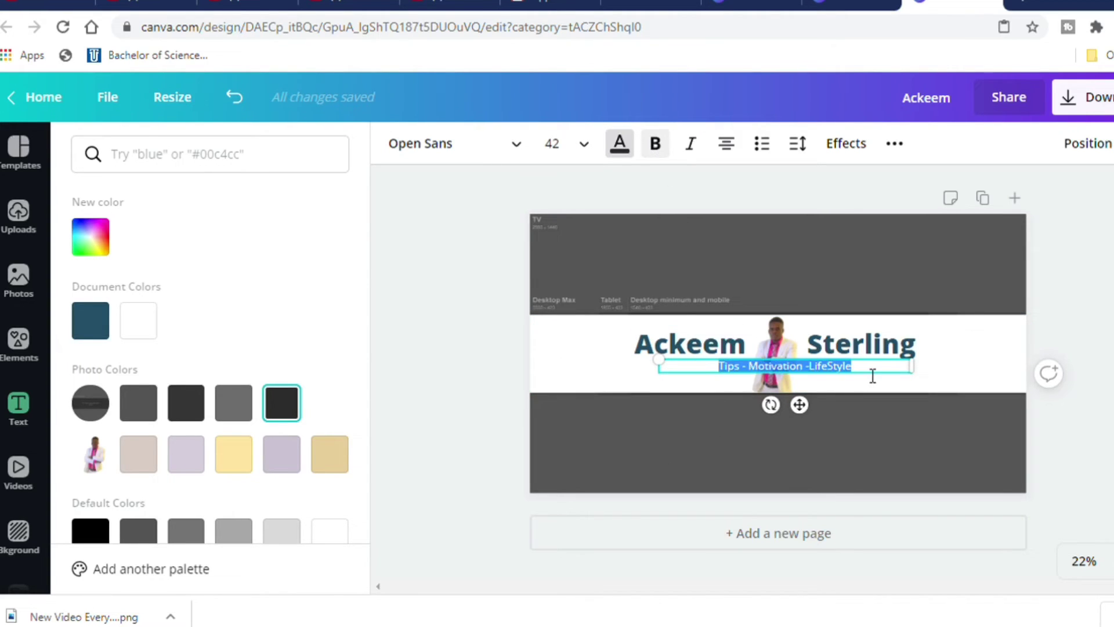
{"action": "left_click", "coordinate": [656, 148]}
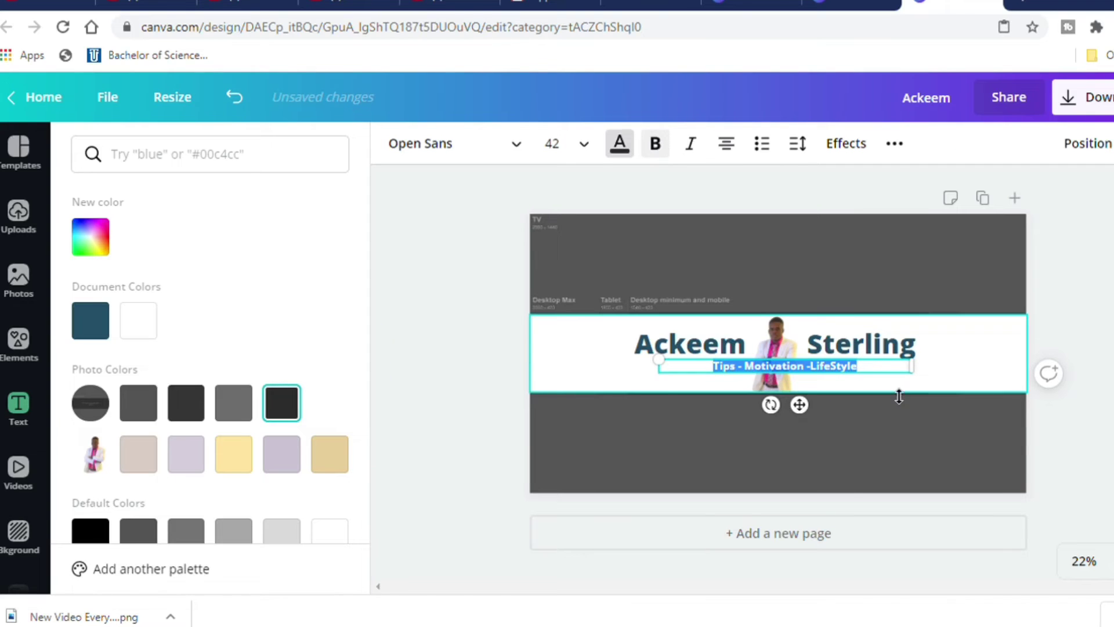
{"action": "left_click", "coordinate": [854, 370]}
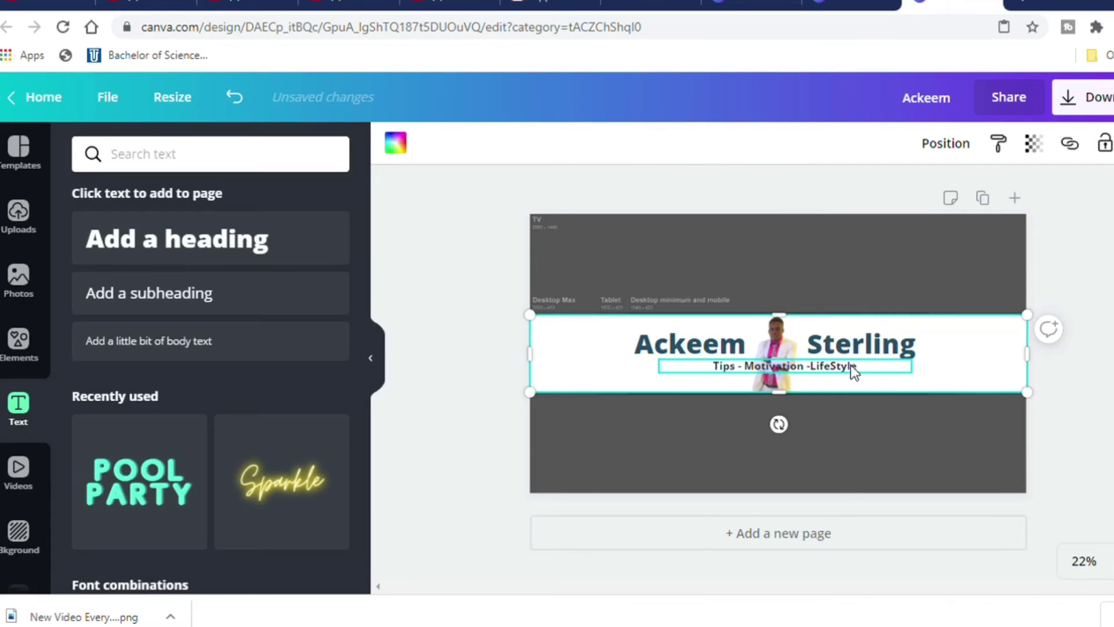
{"action": "left_click", "coordinate": [880, 376]}
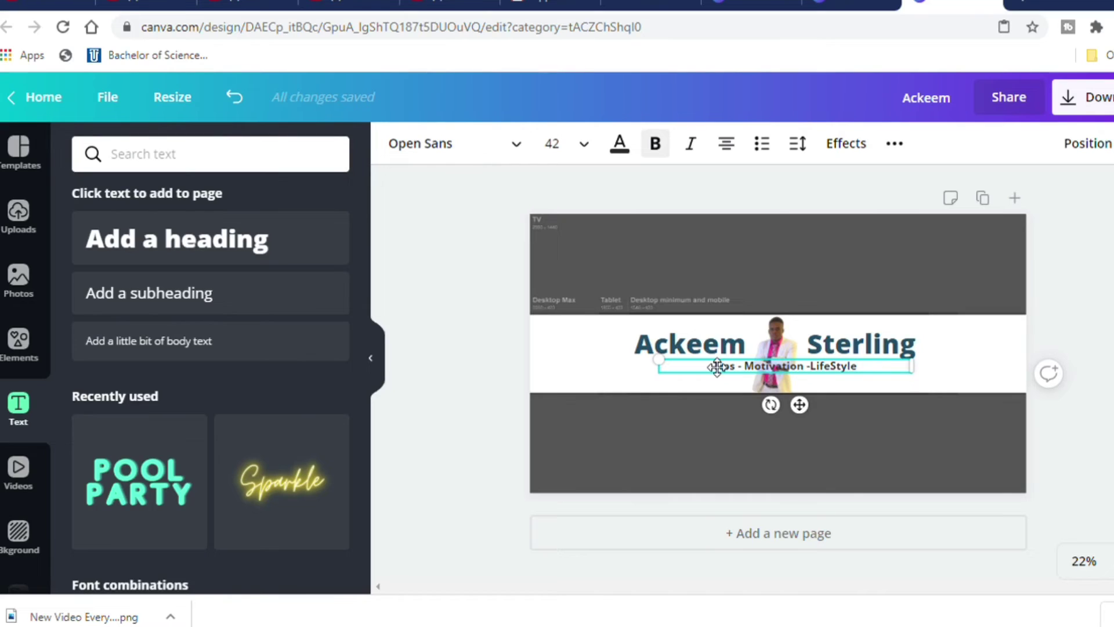
Reposition the tagline beneath the surname, beside the portrait, and set its font size to 32
{"action": "left_click_drag", "start_coordinate": [716, 366], "coordinate": [802, 367]}
{"action": "left_click_drag", "start_coordinate": [963, 373], "coordinate": [800, 374]}
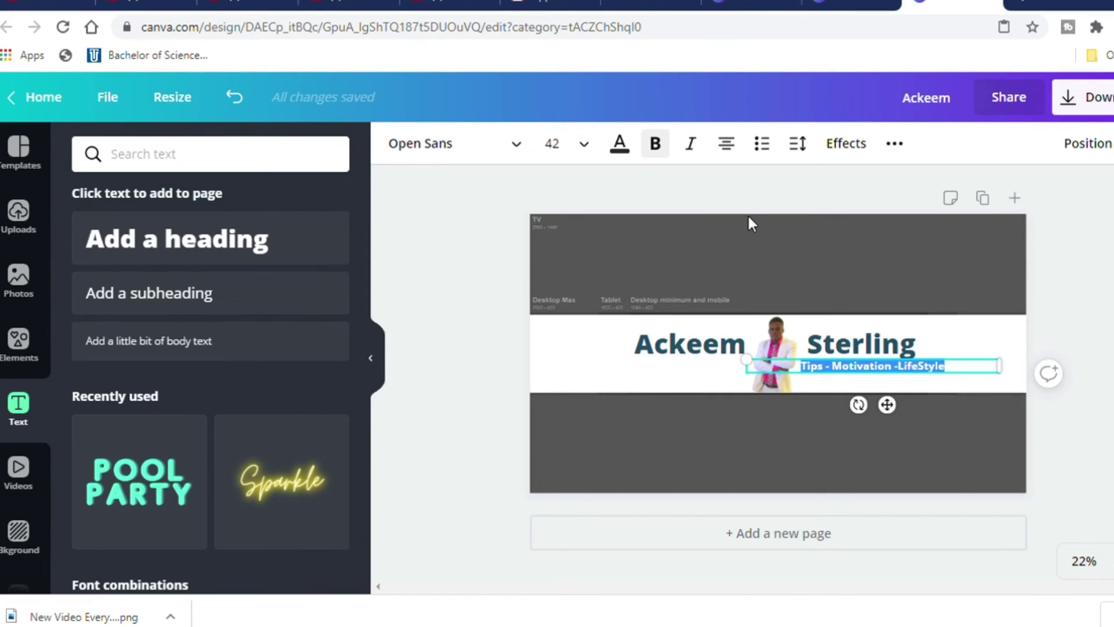
{"action": "left_click", "coordinate": [590, 152]}
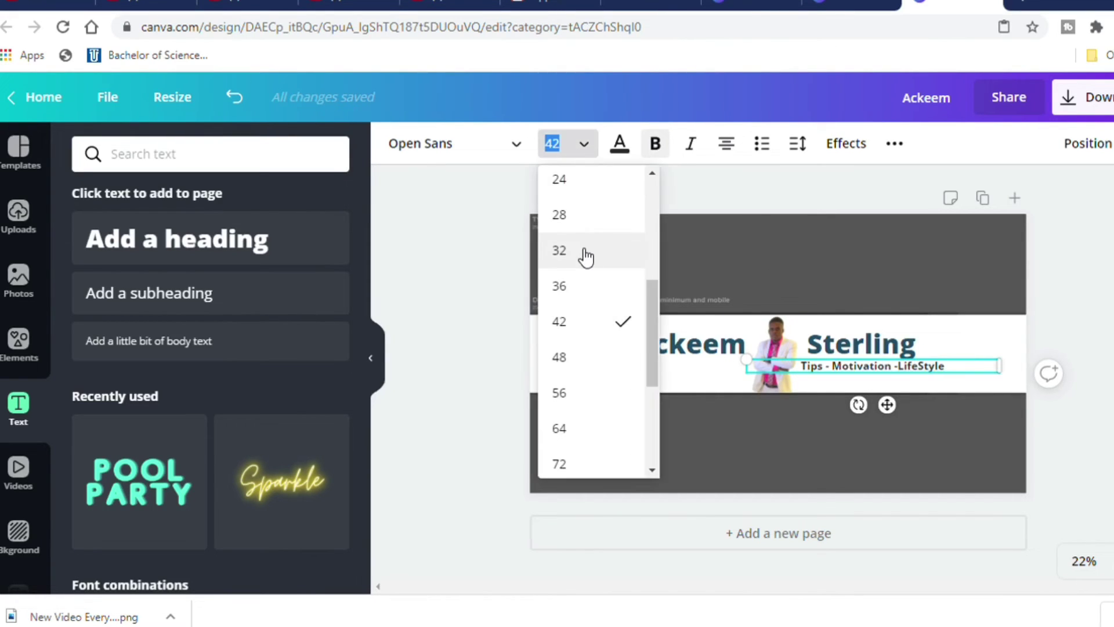
{"action": "left_click", "coordinate": [583, 256]}
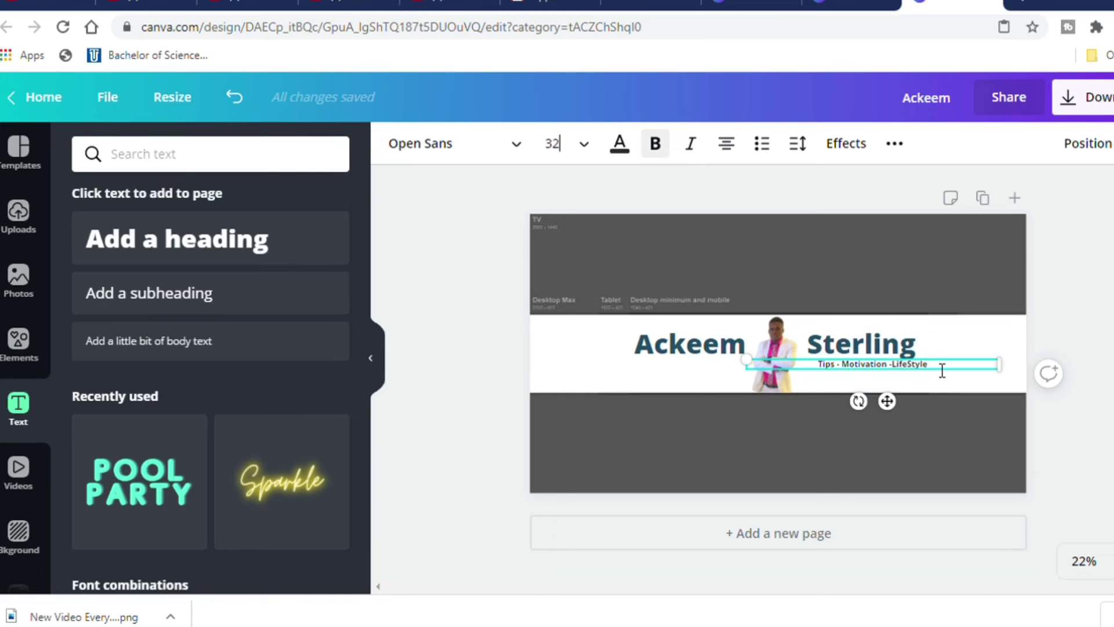
{"action": "left_click_drag", "start_coordinate": [928, 366], "coordinate": [922, 375]}
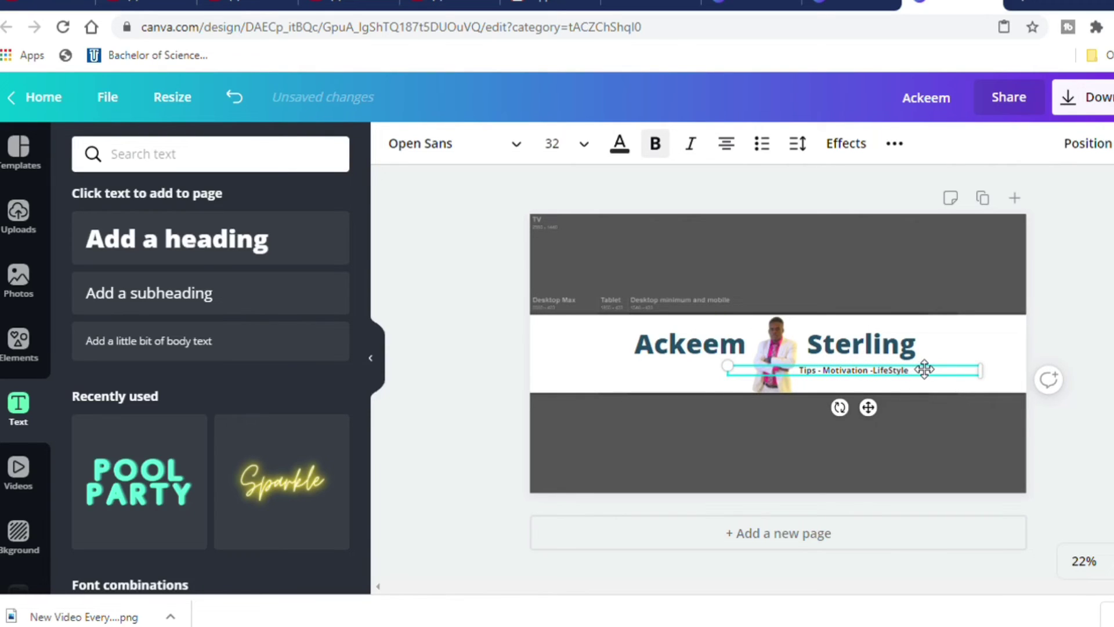
Add the missing space before "LifeStyle" so the tagline reads "Tips - Motivation - LifeStyle"
{"action": "left_click", "coordinate": [969, 336]}
{"action": "left_click", "coordinate": [878, 373]}
{"action": "left_click", "coordinate": [685, 370]}
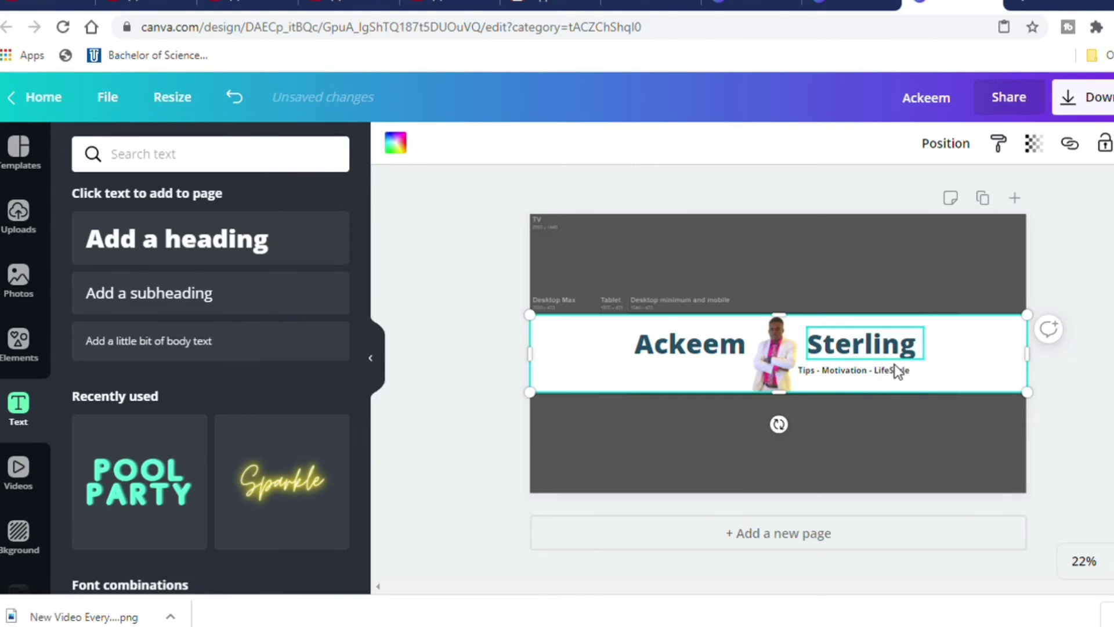
{"action": "left_click", "coordinate": [194, 296]}
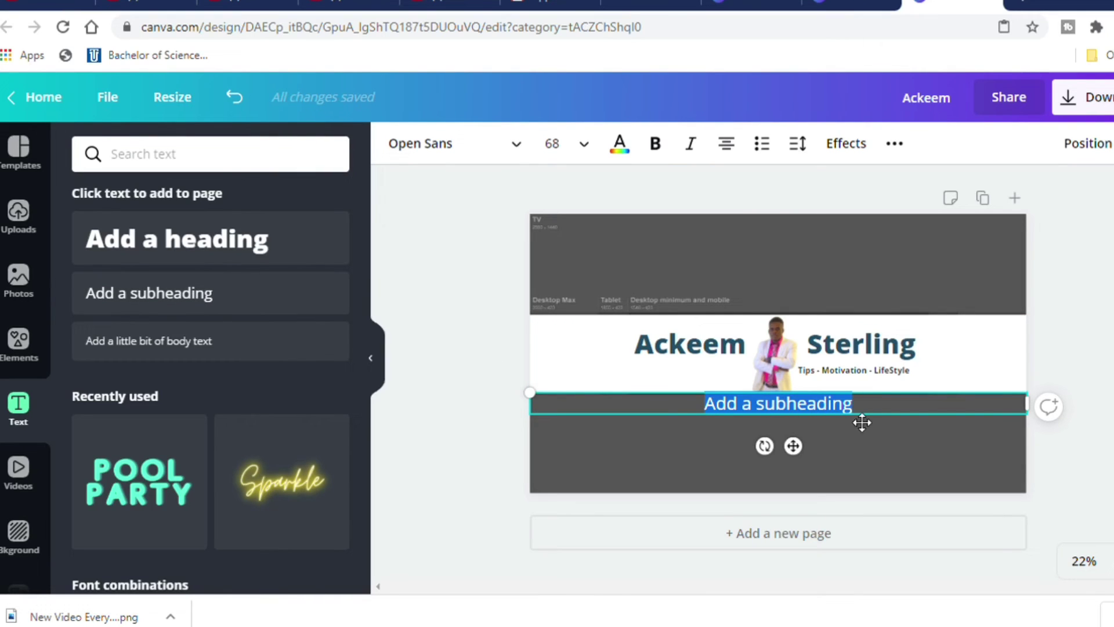
{"action": "left_click", "coordinate": [818, 411]}
{"action": "left_click_drag", "start_coordinate": [856, 407], "coordinate": [674, 408]}
{"action": "type", "text": "New"}
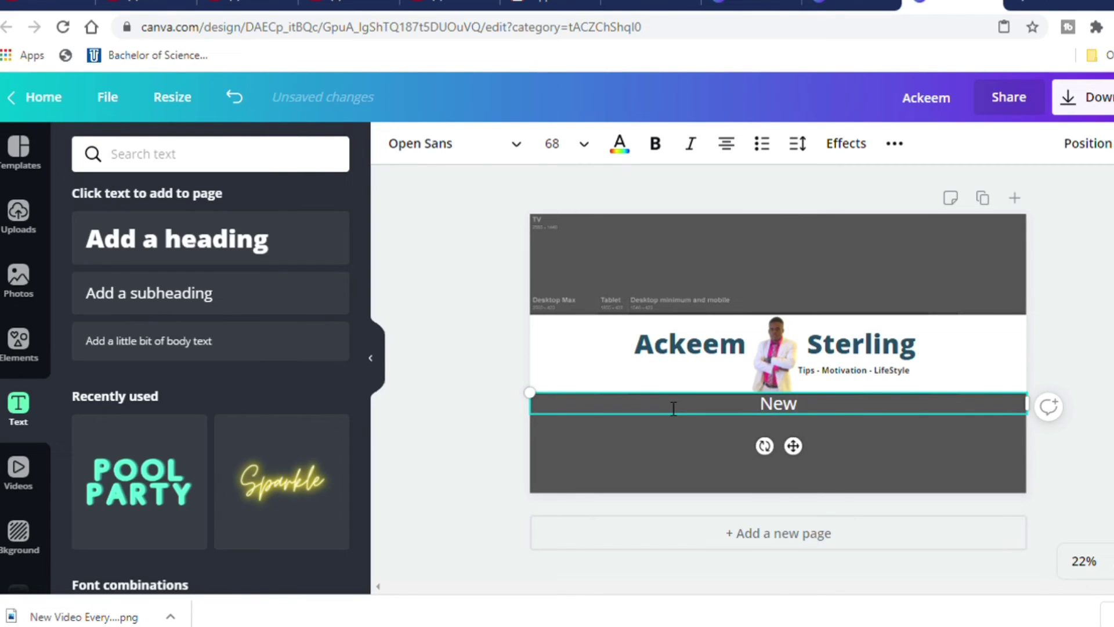
{"action": "key", "text": "BackSpace"}
{"action": "key", "text": "BackSpace"}
{"action": "key", "text": "BackSpace"}
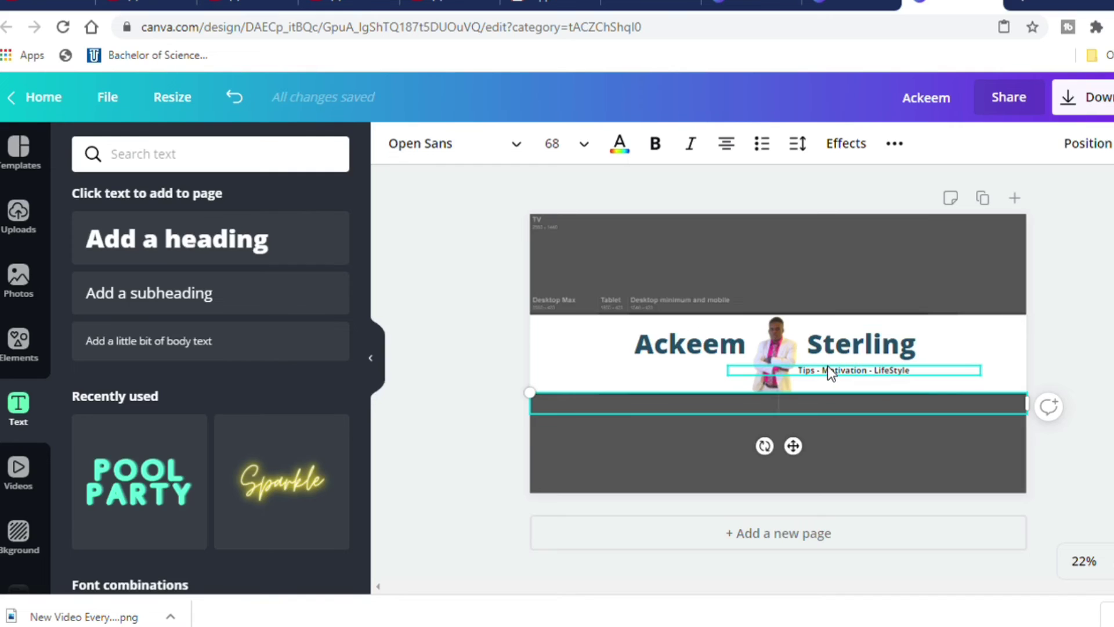
Duplicate the "Tips - Motivation - LifeStyle" tagline and place the copy beneath the first name
{"action": "left_click", "coordinate": [827, 366]}
{"action": "right_click", "coordinate": [827, 366]}
{"action": "left_click", "coordinate": [894, 286]}
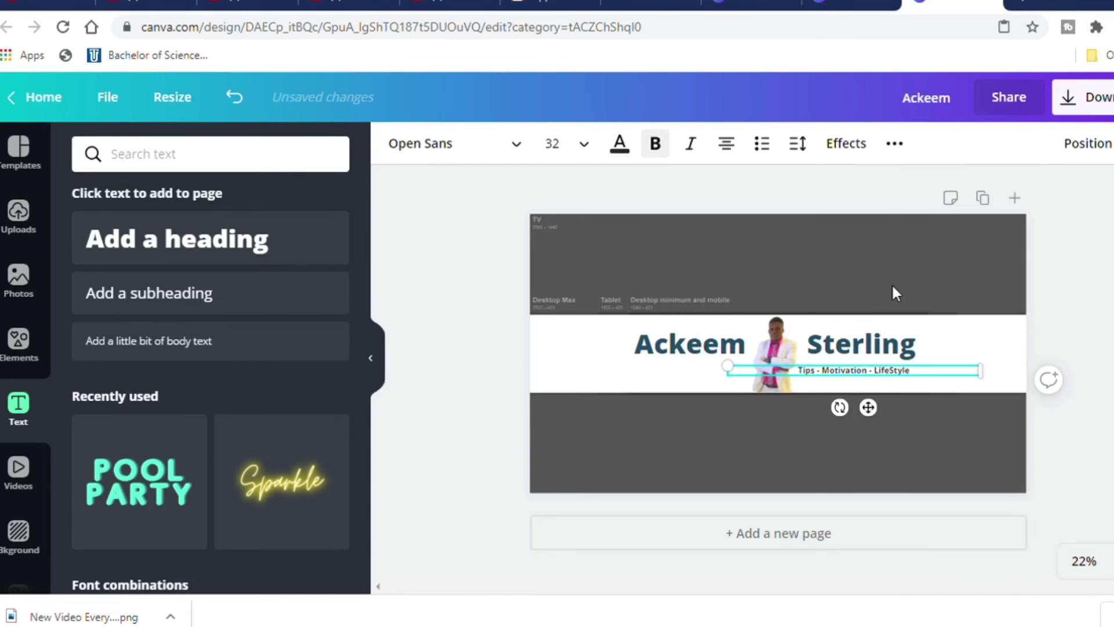
{"action": "left_click", "coordinate": [672, 375]}
{"action": "right_click", "coordinate": [668, 376]}
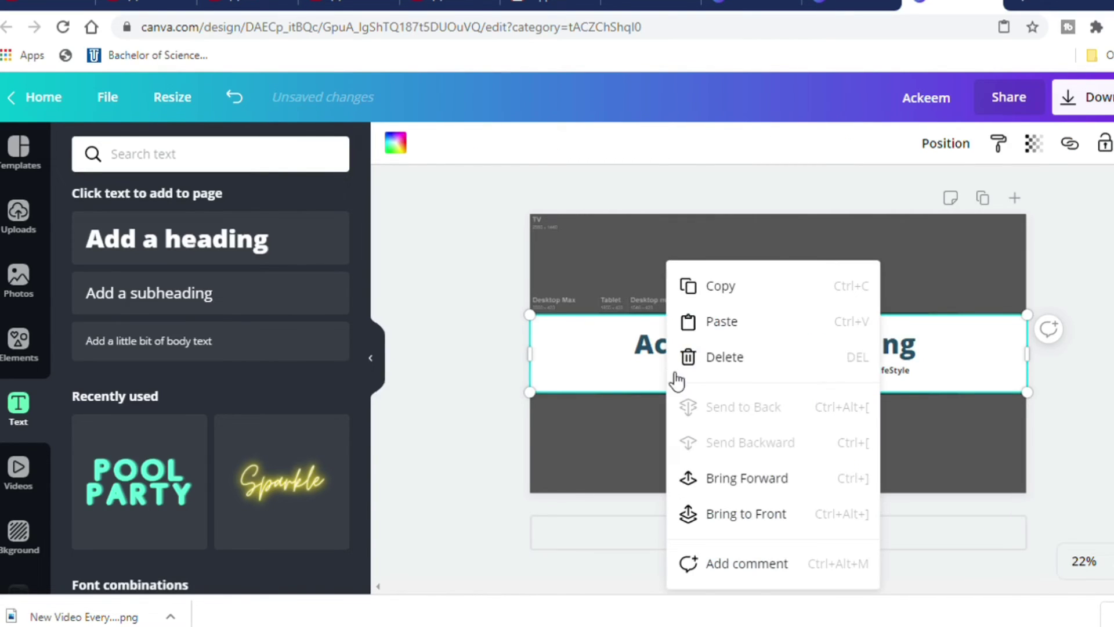
{"action": "left_click", "coordinate": [739, 323]}
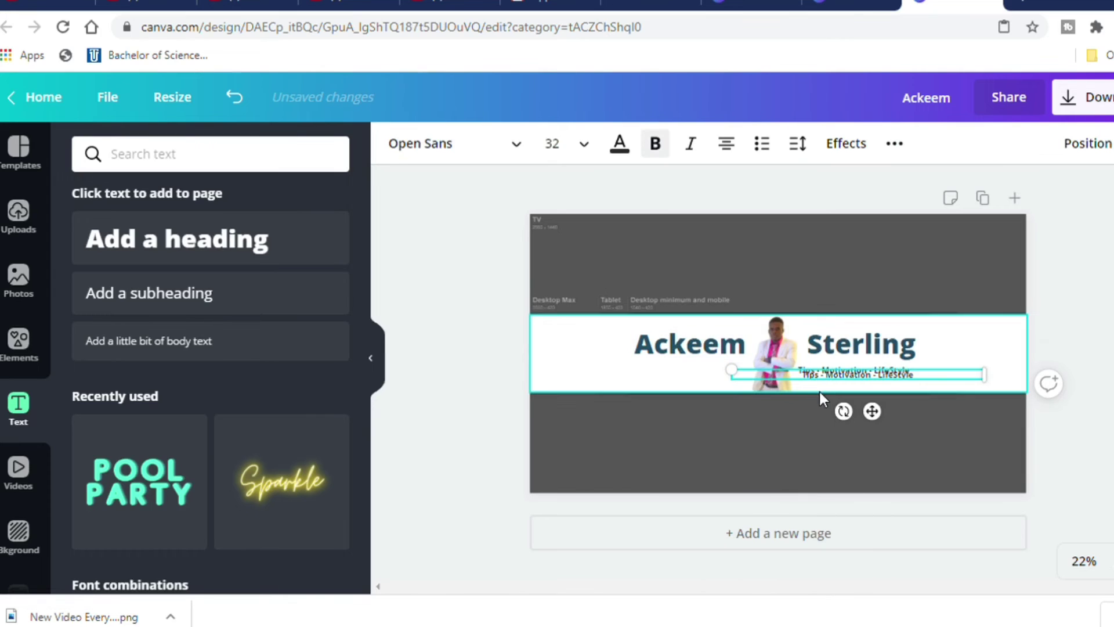
{"action": "left_click_drag", "start_coordinate": [827, 376], "coordinate": [650, 375]}
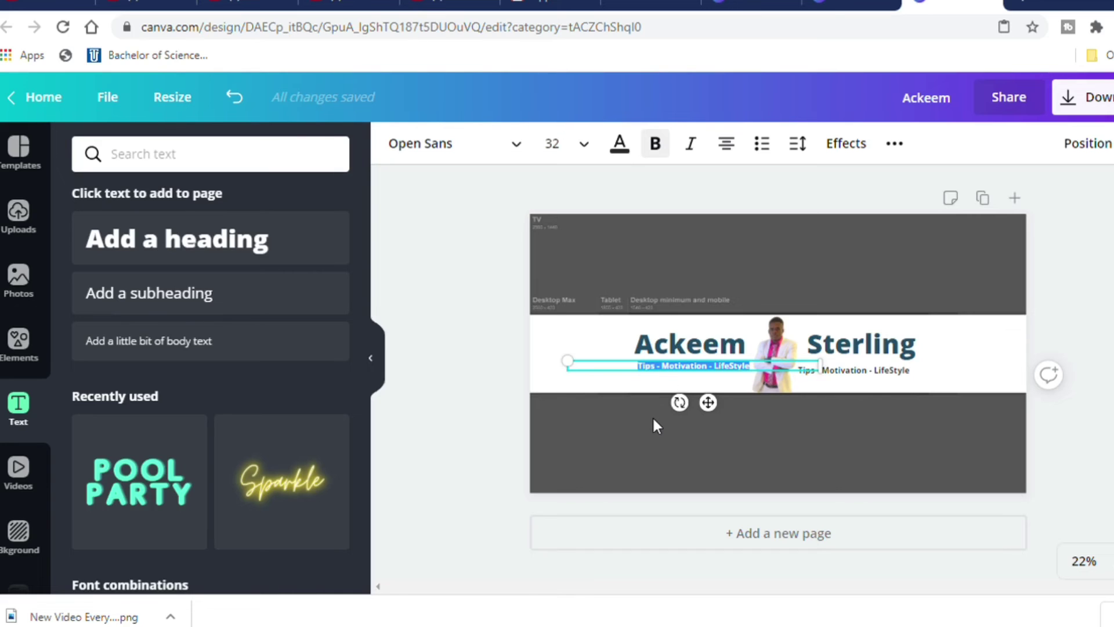
Replace the copied tagline's text with "New Video Every Week" and align it level with the other tagline
{"action": "type", "text": "New"}
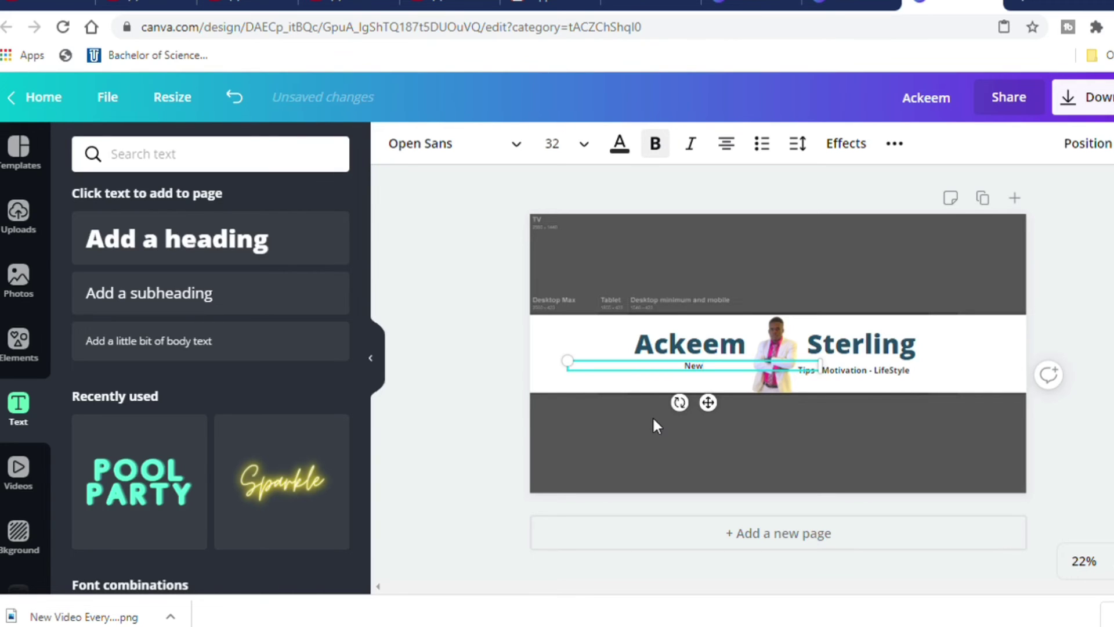
{"action": "type", "text": " Video Every Week"}
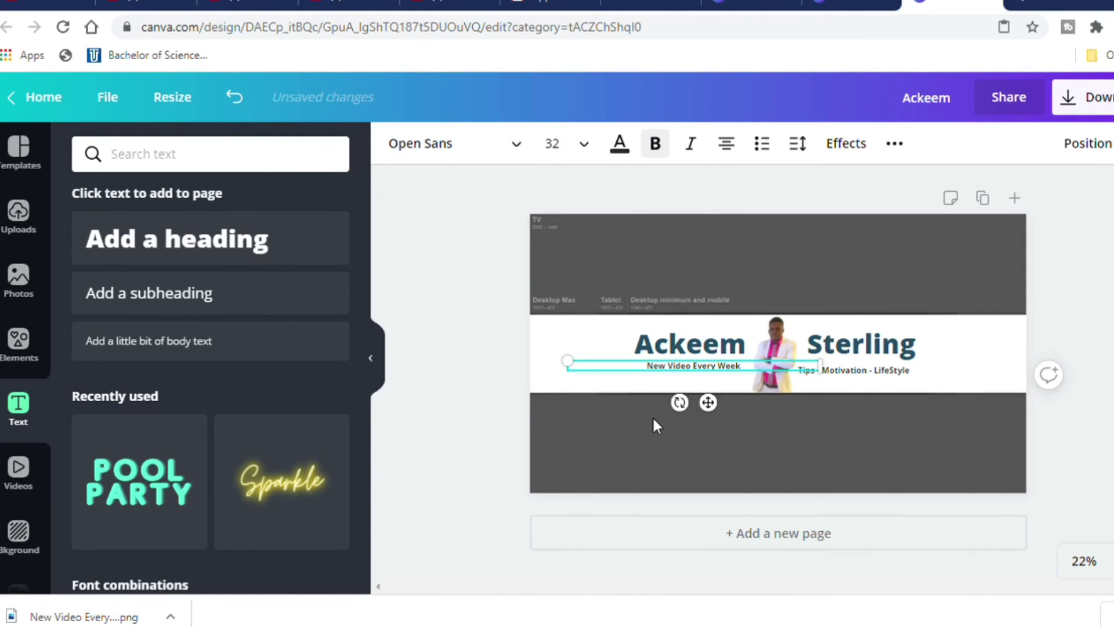
{"action": "left_click_drag", "start_coordinate": [674, 366], "coordinate": [696, 381]}
{"action": "left_click", "coordinate": [688, 387]}
{"action": "left_click", "coordinate": [687, 366]}
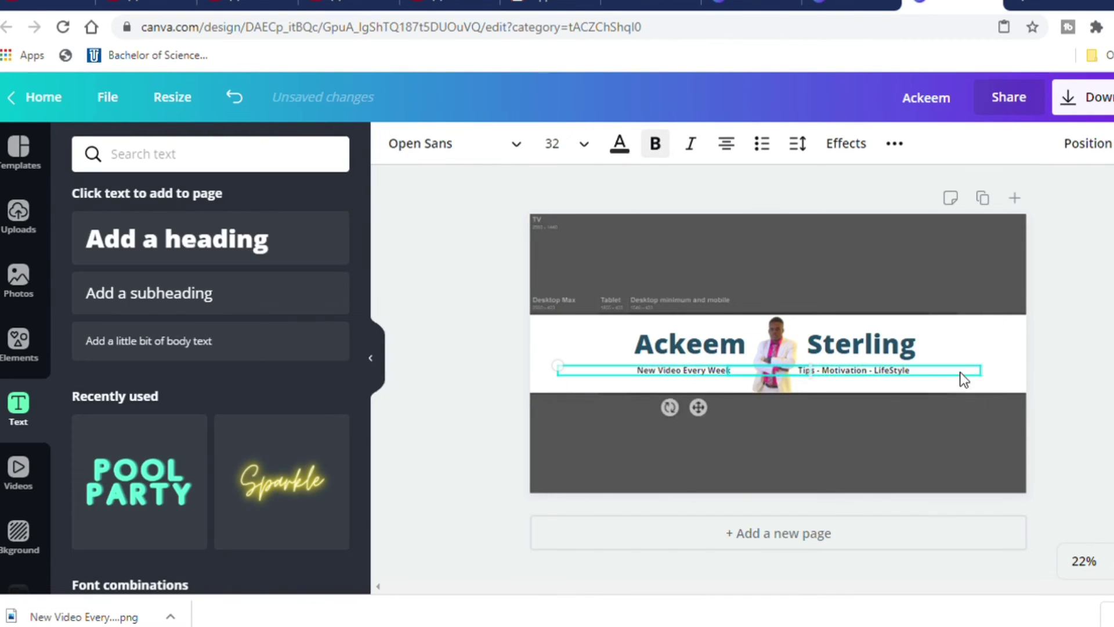
{"action": "left_click", "coordinate": [990, 343]}
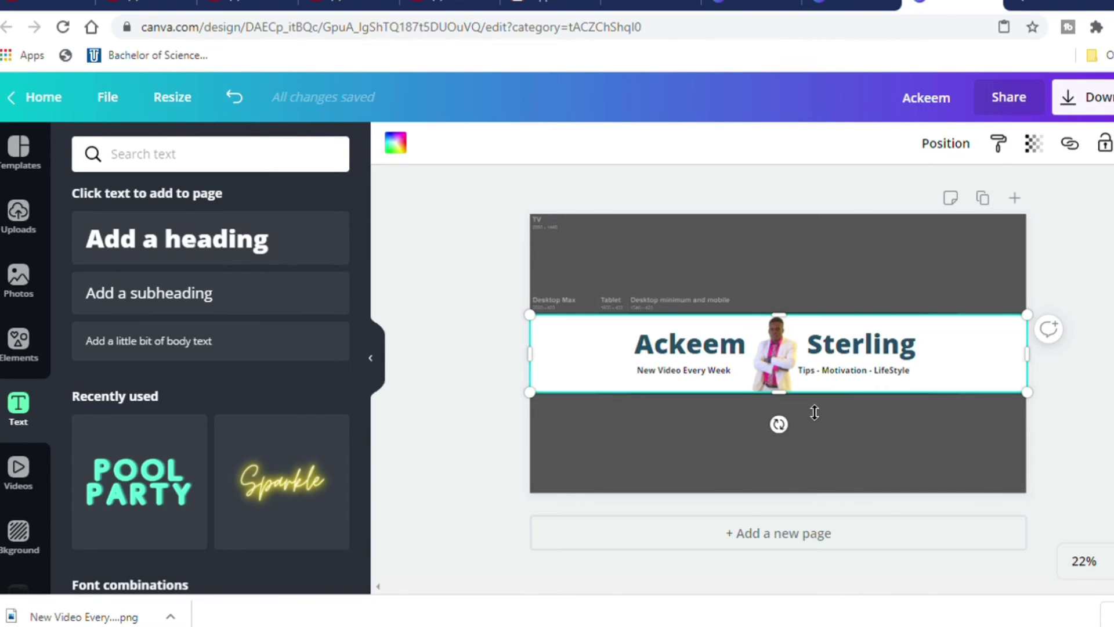
Enlarge the surname and first-name headings to a matching font size of 113
{"action": "left_click", "coordinate": [838, 346]}
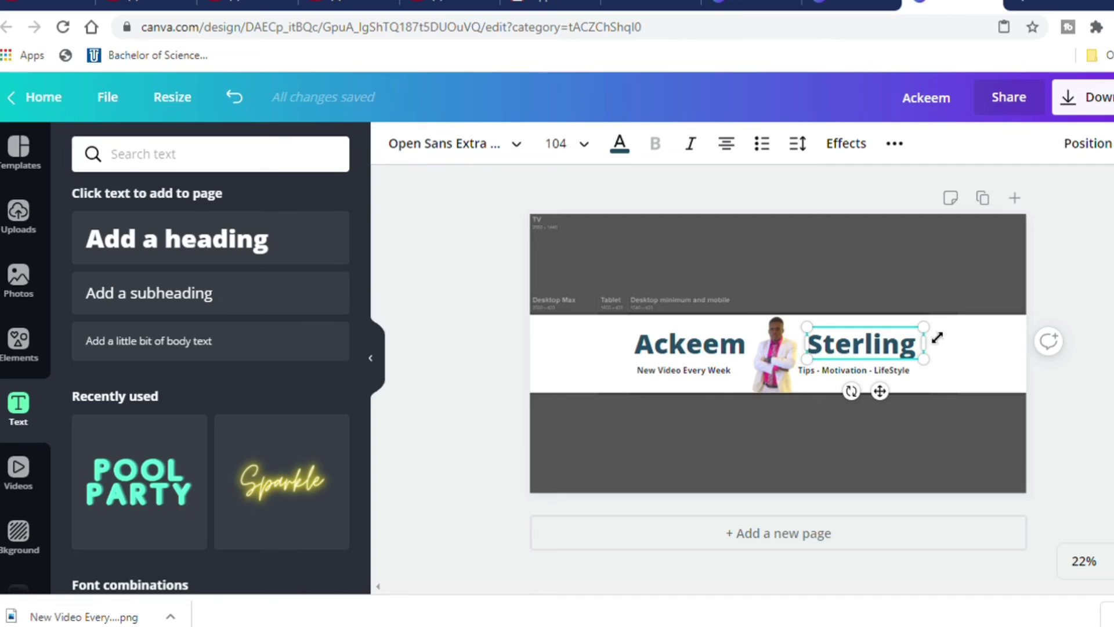
{"action": "mouse_move", "coordinate": [937, 338]}
{"action": "left_mouse_down"}
{"action": "mouse_move", "coordinate": [947, 331]}
{"action": "mouse_move", "coordinate": [949, 351]}
{"action": "left_mouse_up"}
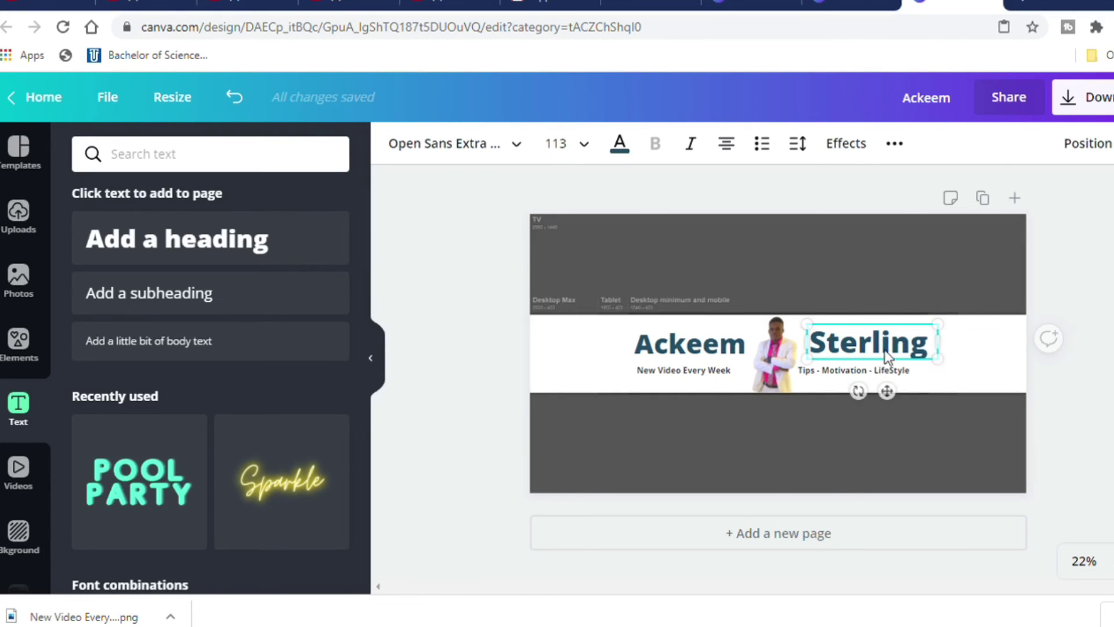
{"action": "left_click", "coordinate": [703, 343]}
{"action": "left_click", "coordinate": [842, 340]}
{"action": "left_click", "coordinate": [743, 340]}
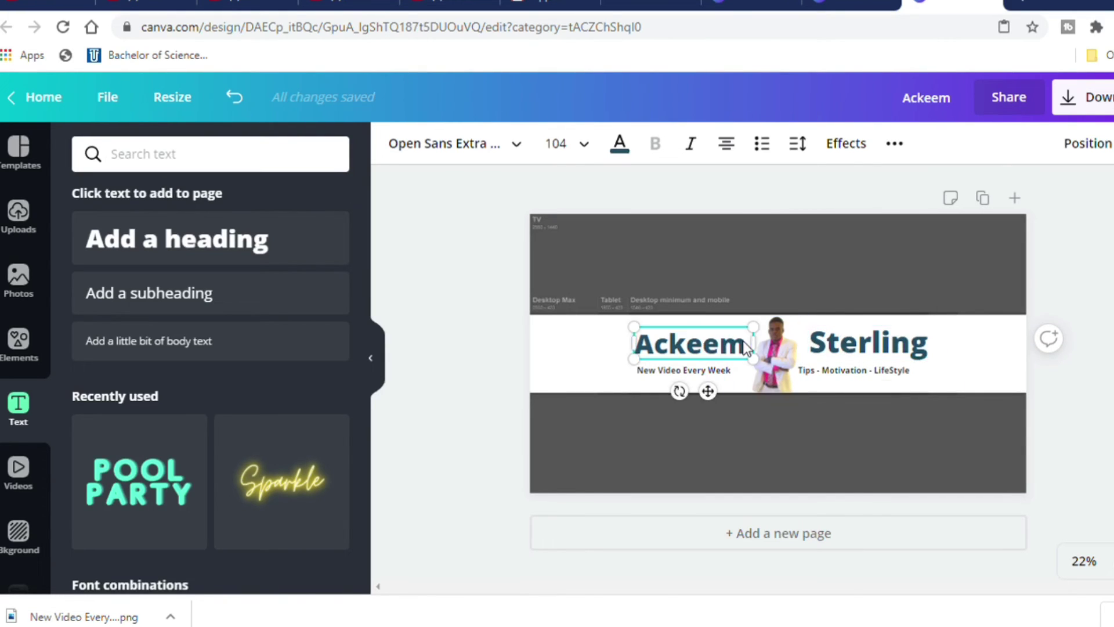
{"action": "left_click_drag", "start_coordinate": [753, 327], "coordinate": [772, 339]}
Shift the surname heading slightly closer to the portrait
{"action": "left_click", "coordinate": [827, 343]}
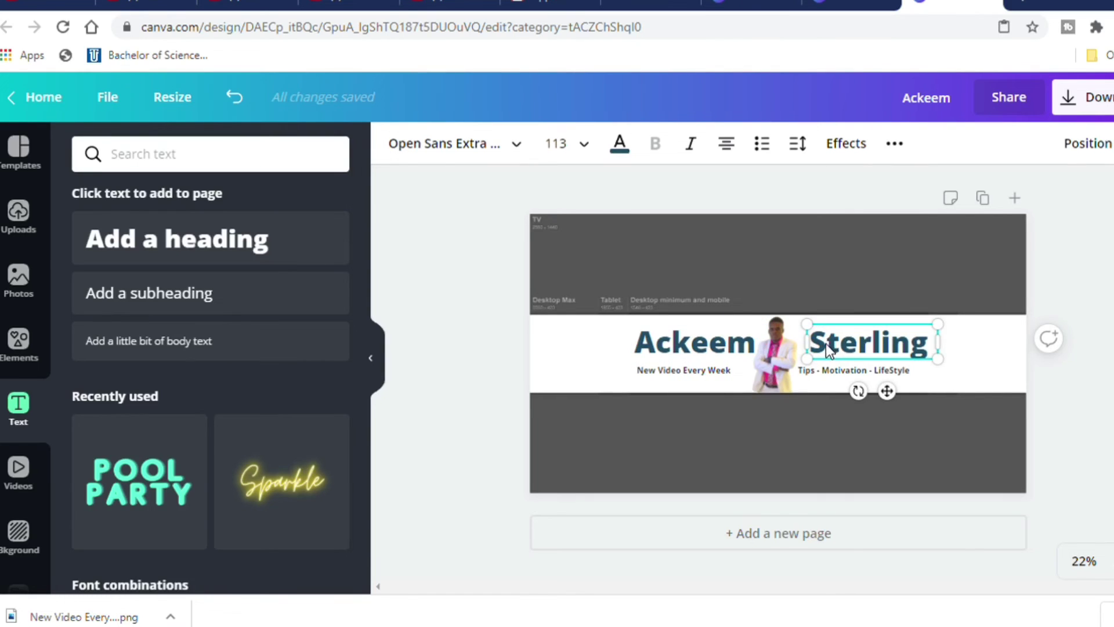
{"action": "left_click", "coordinate": [734, 388]}
{"action": "left_click", "coordinate": [793, 346]}
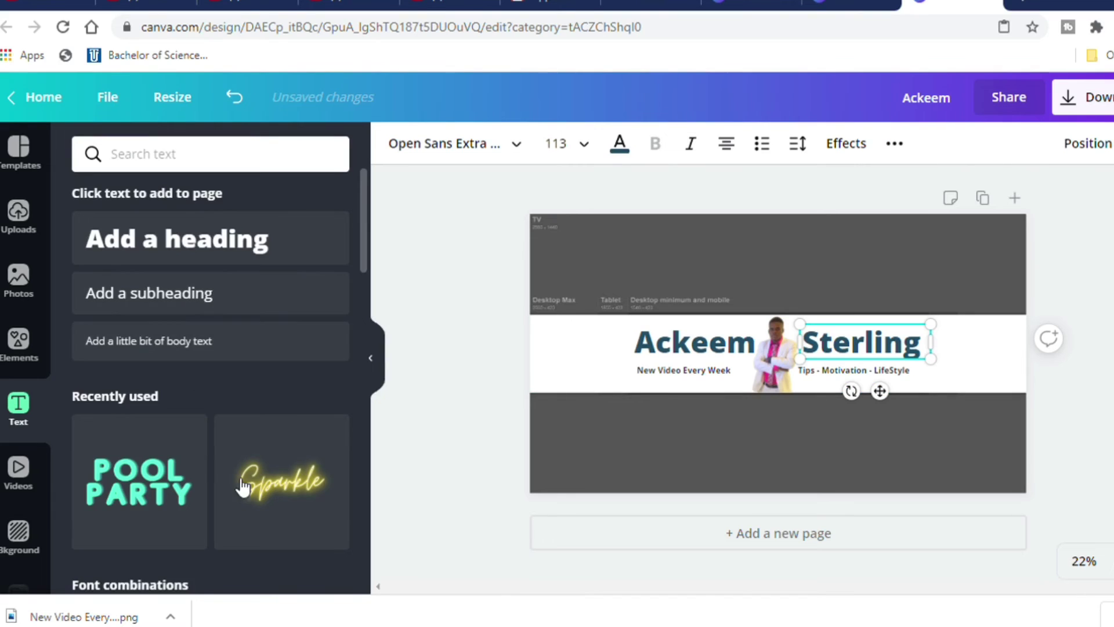
{"action": "scroll", "coordinate": [243, 486], "scroll_direction": "down", "scroll_amount": 9}
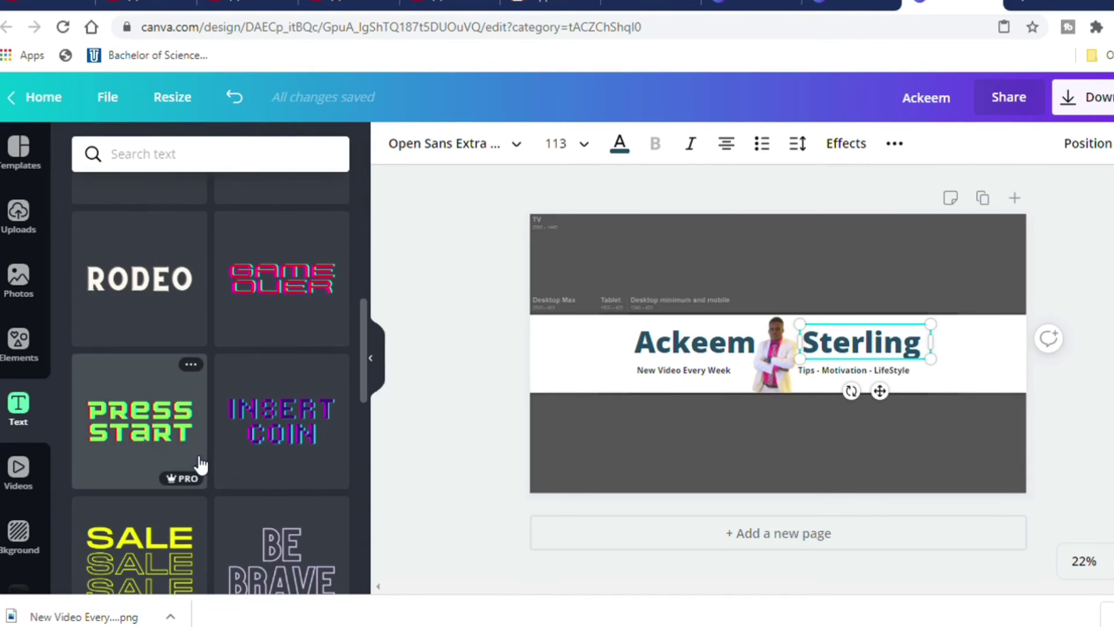
{"action": "scroll", "coordinate": [242, 498], "scroll_direction": "down", "scroll_amount": 9}
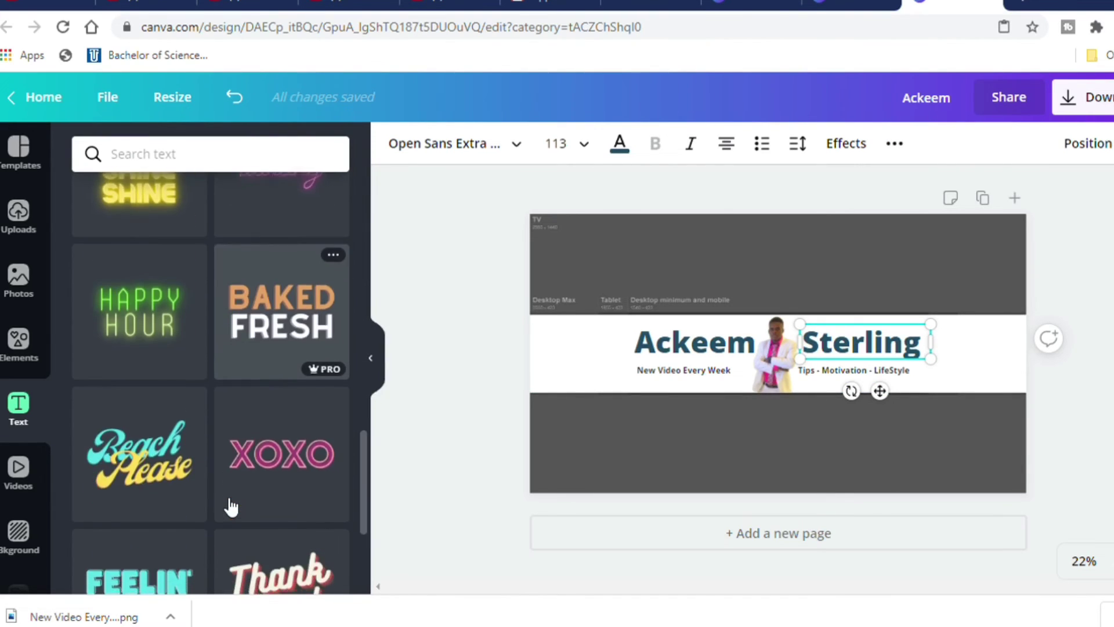
{"action": "scroll", "coordinate": [231, 507], "scroll_direction": "down", "scroll_amount": 3}
Replace the dark template background with the yellow watermelon-slice pattern from the background library
{"action": "left_click", "coordinate": [744, 440]}
{"action": "left_click", "coordinate": [18, 537]}
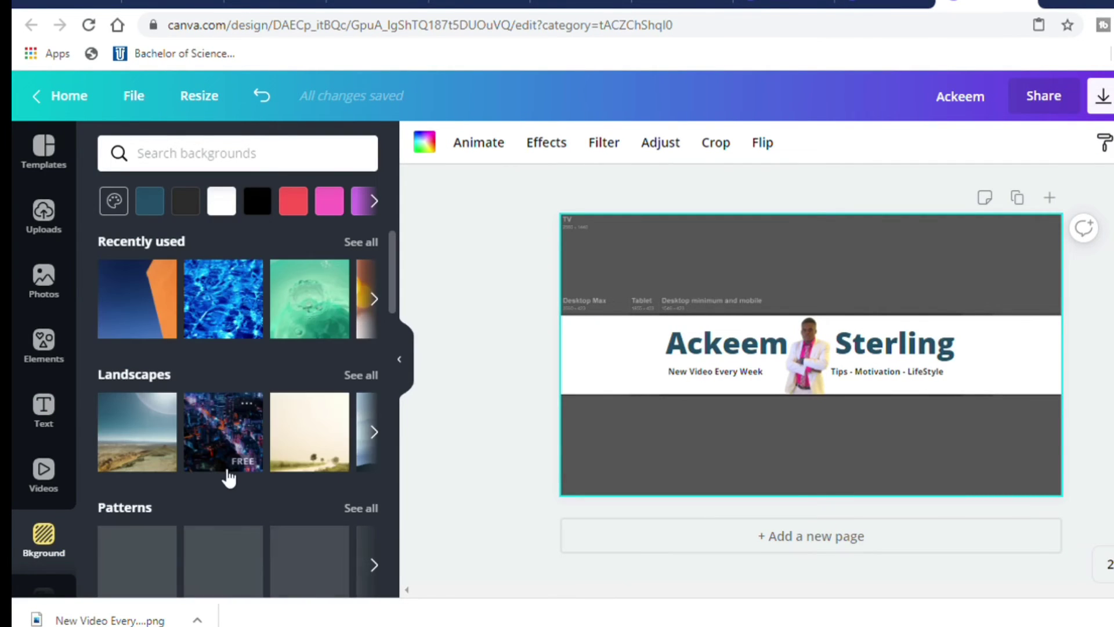
{"action": "scroll", "coordinate": [238, 441], "scroll_direction": "down", "scroll_amount": 3}
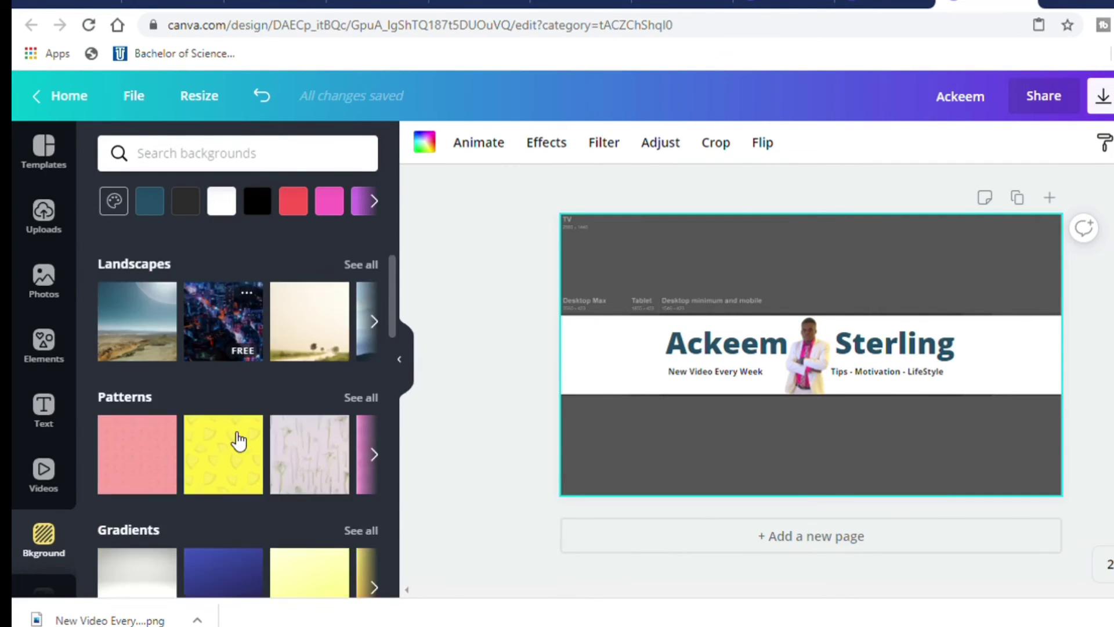
{"action": "left_click", "coordinate": [218, 408]}
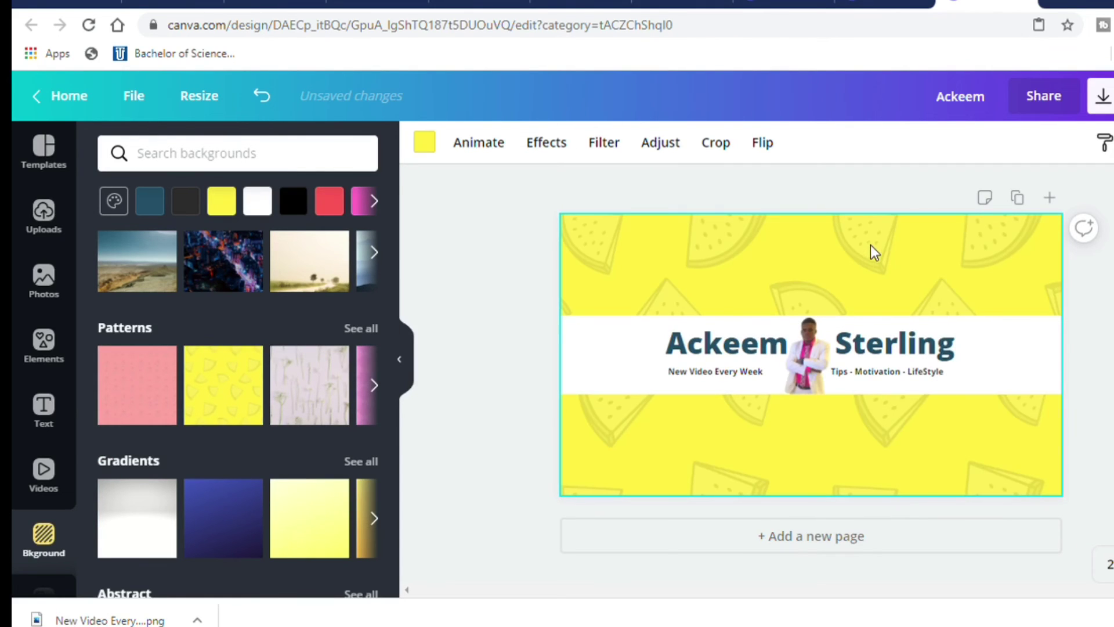
Try the pale floral pattern, the pink pattern and the dark blue gradient as the banner background
{"action": "left_click", "coordinate": [311, 408]}
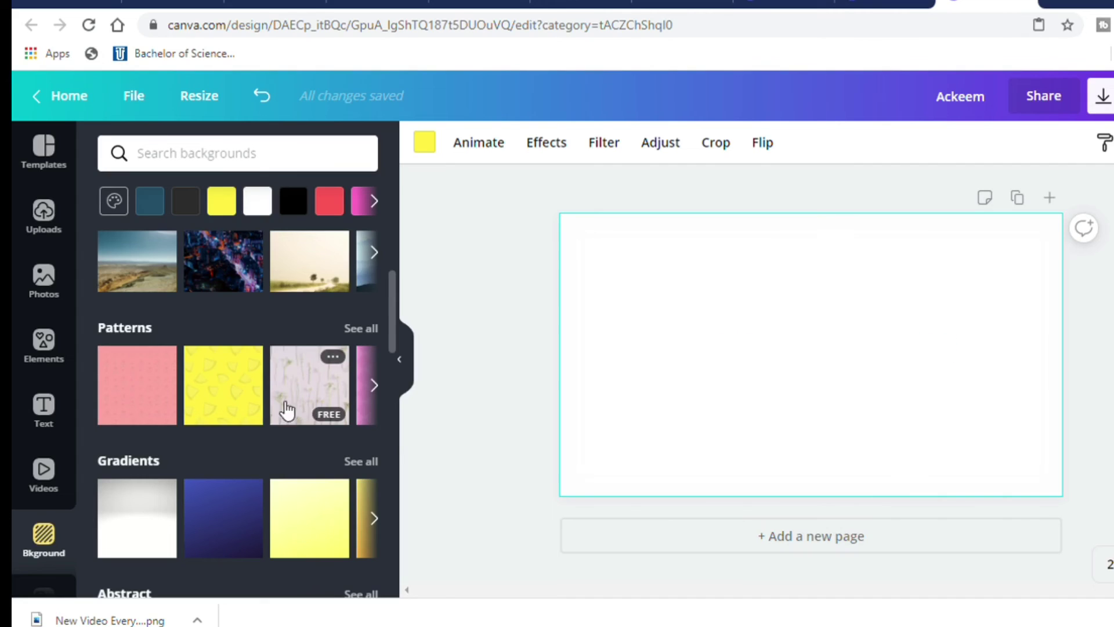
{"action": "left_click", "coordinate": [136, 393]}
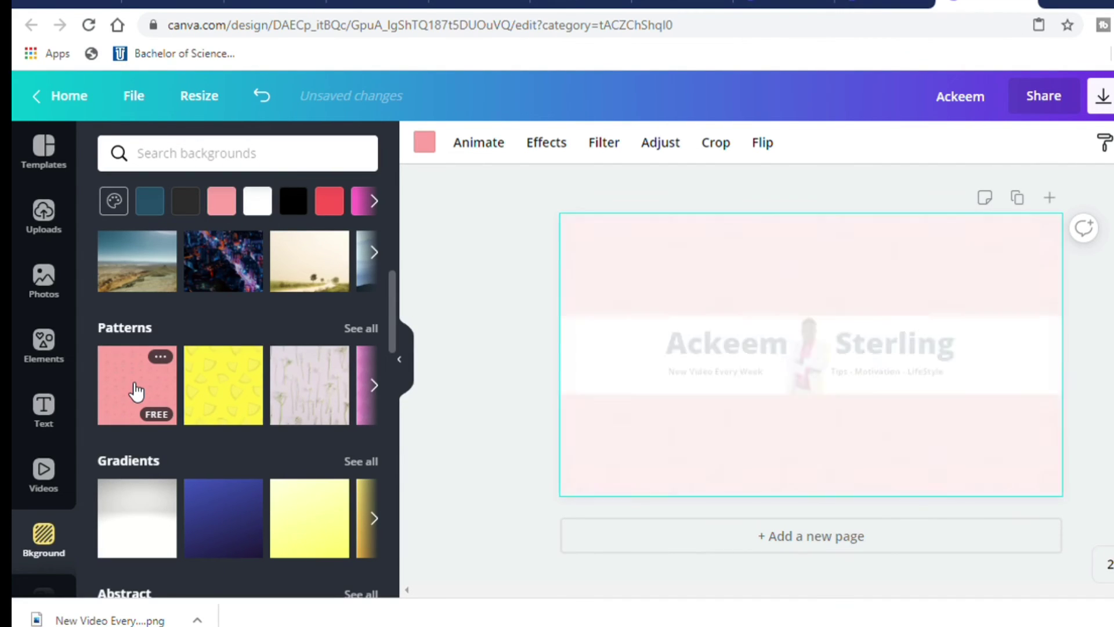
{"action": "left_click", "coordinate": [217, 515]}
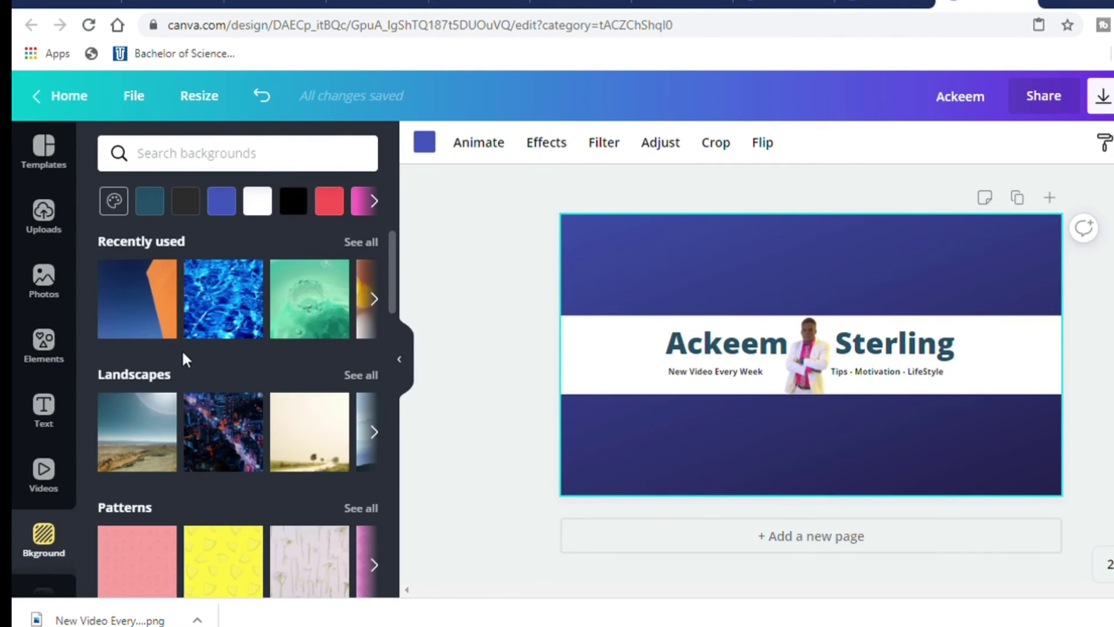
Apply the recently used navy-and-orange image as the banner background
{"action": "left_click", "coordinate": [154, 302]}
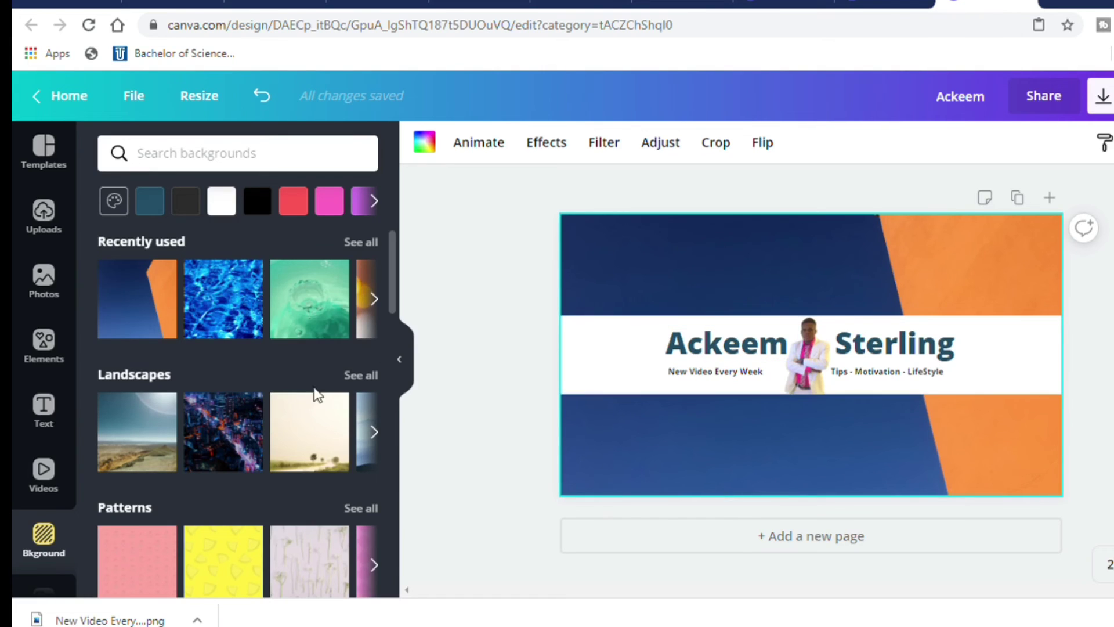
Search the background library for "makeup" and for "esthemtic"
{"action": "scroll", "coordinate": [317, 395], "scroll_direction": "down", "scroll_amount": 3}
{"action": "left_click", "coordinate": [246, 165]}
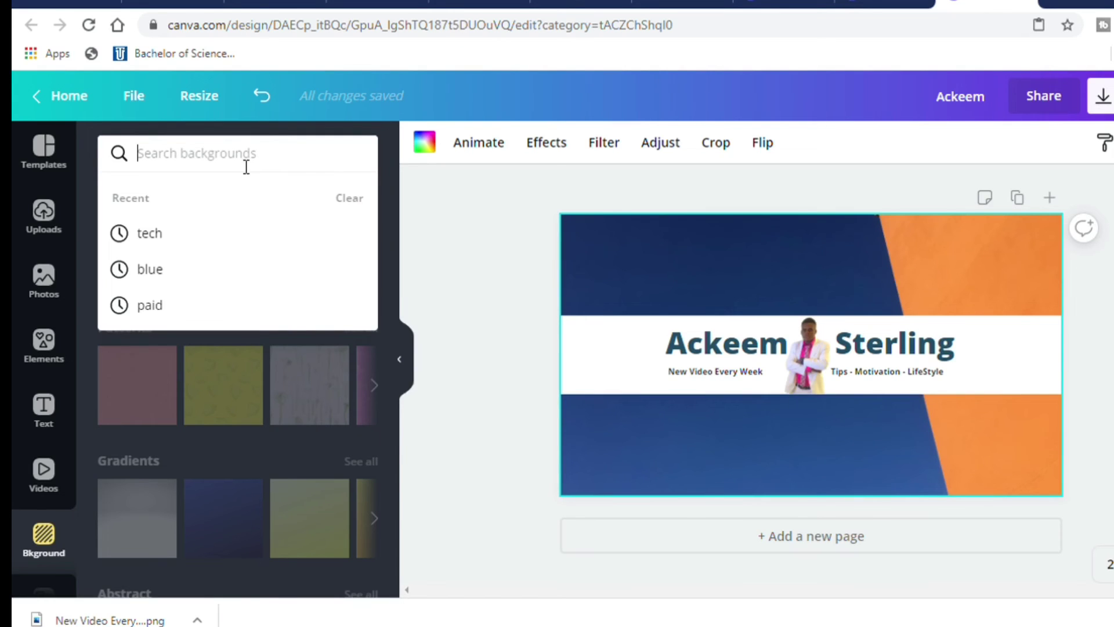
{"action": "type", "text": "mak"}
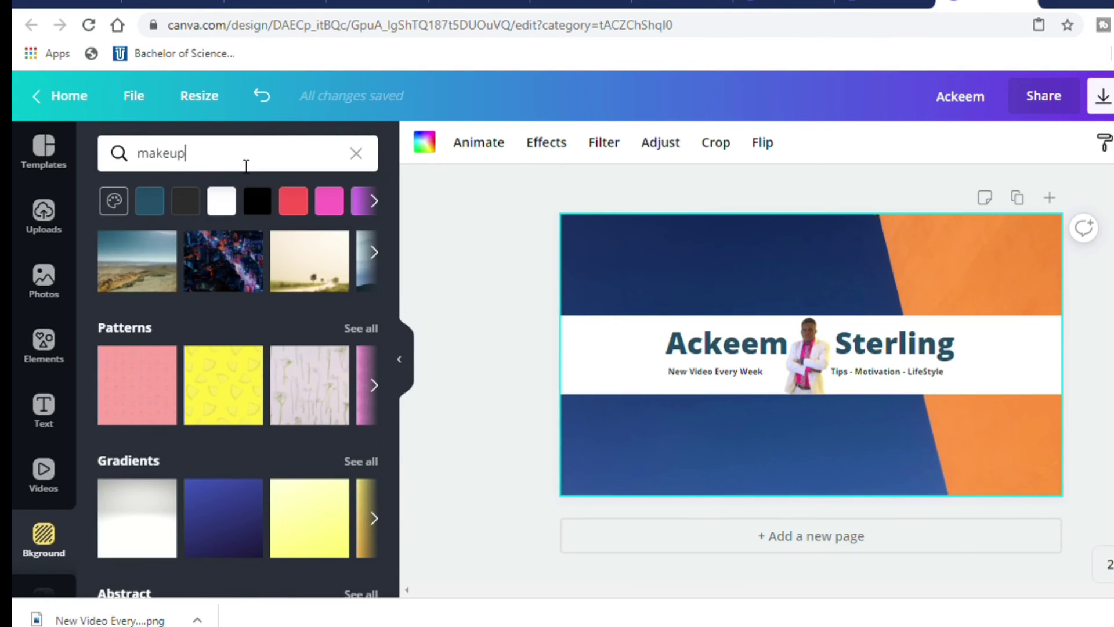
{"action": "type", "text": "eup"}
{"action": "key", "text": "Return"}
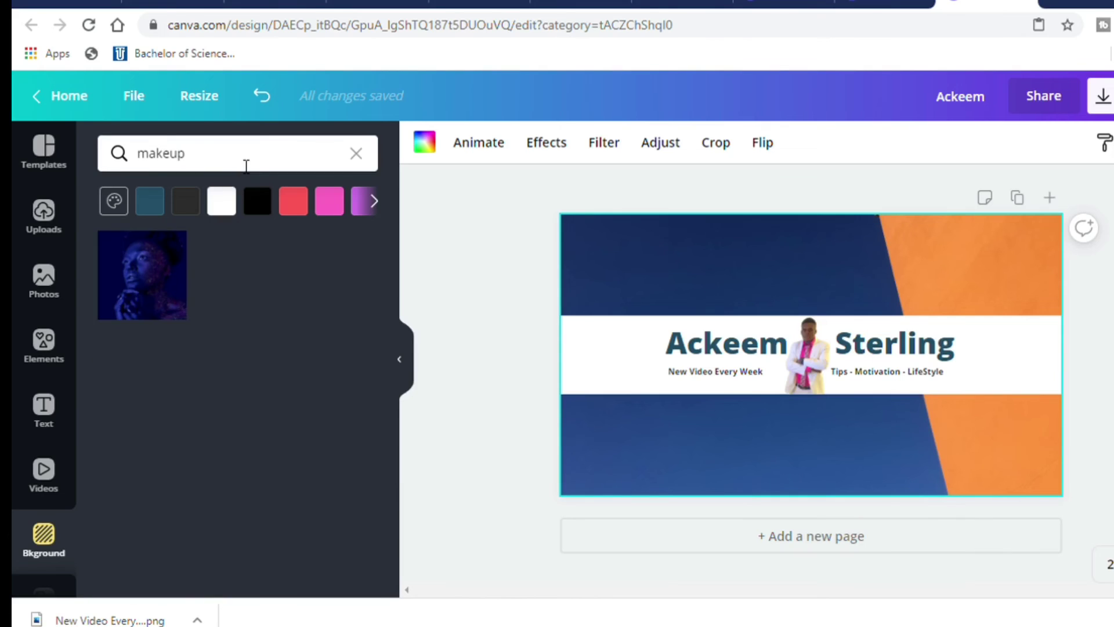
{"action": "left_click_drag", "start_coordinate": [246, 166], "coordinate": [139, 155]}
{"action": "key", "text": "BackSpace"}
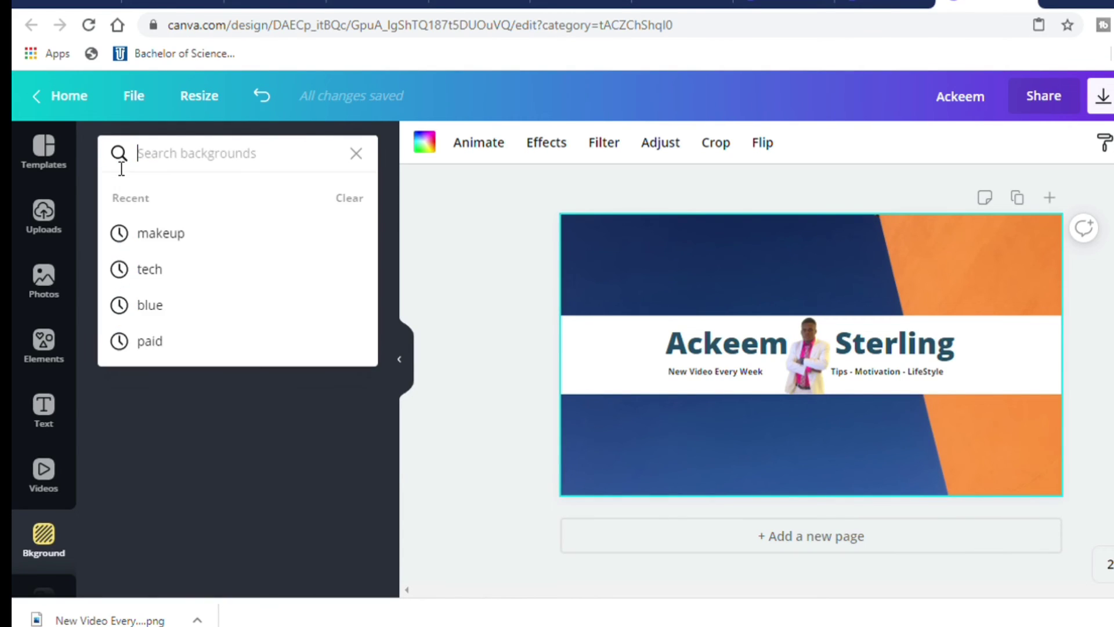
{"action": "type", "text": "esth"}
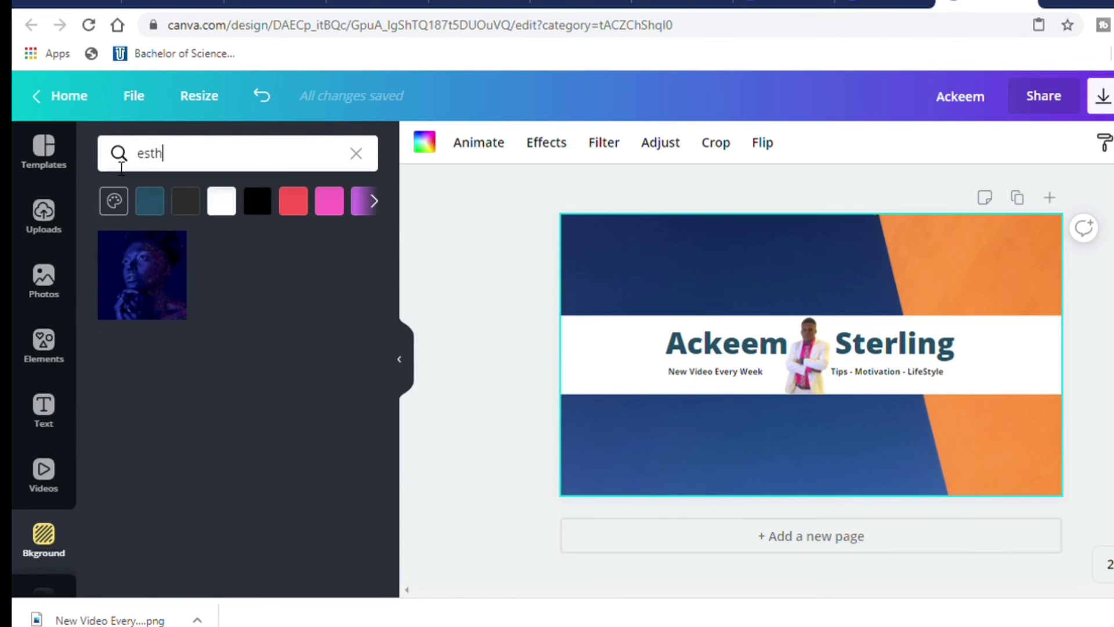
{"action": "type", "text": "emtic"}
Clear the background search and browse the full range of available backgrounds
{"action": "left_click", "coordinate": [356, 153]}
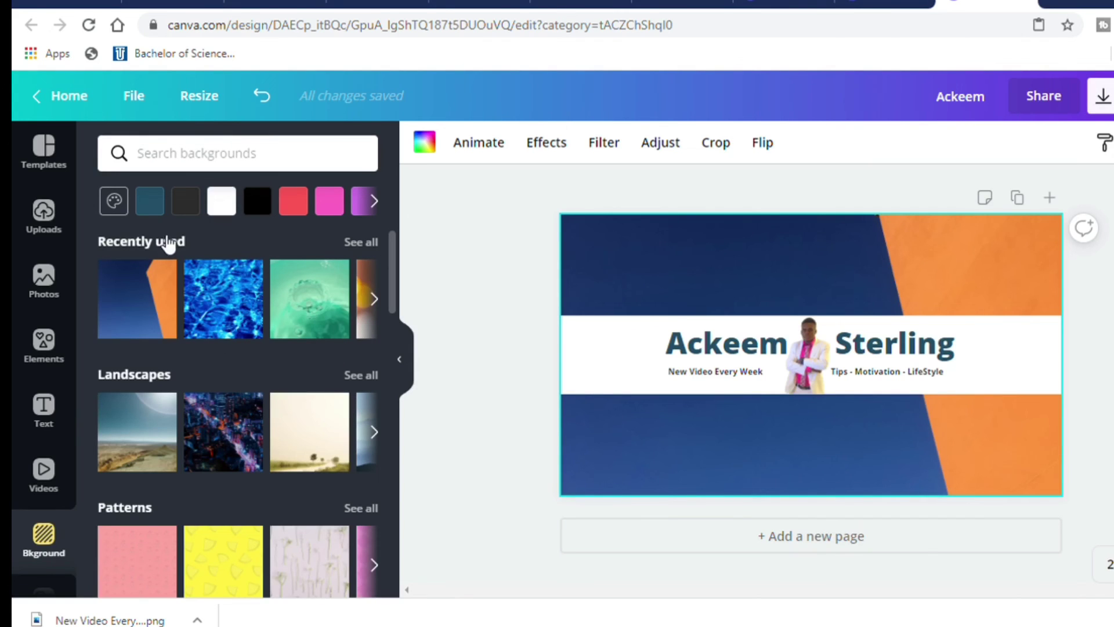
{"action": "scroll", "coordinate": [238, 354], "scroll_direction": "down", "scroll_amount": 20}
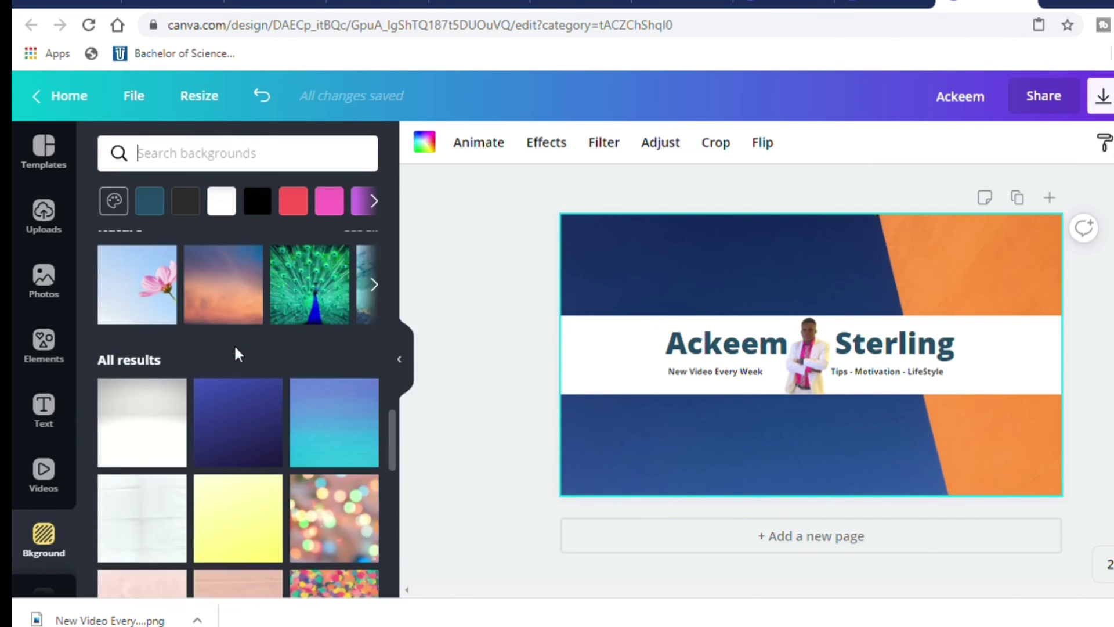
{"action": "scroll", "coordinate": [243, 356], "scroll_direction": "down", "scroll_amount": 3}
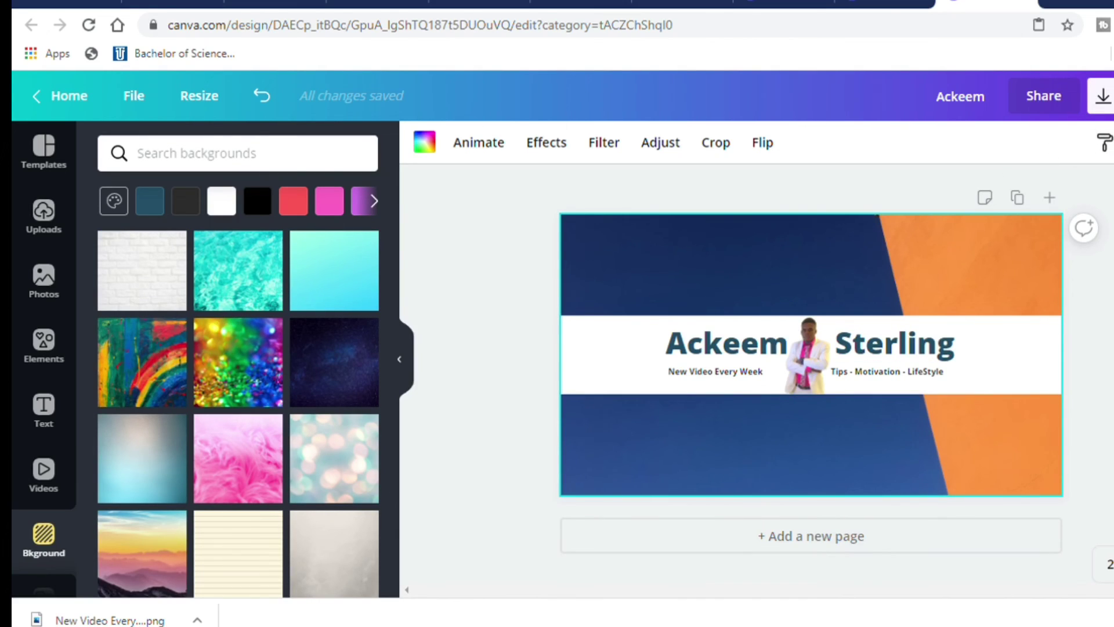
Download the finished banner as a PNG at 2560 x 1440 px
{"action": "left_click", "coordinate": [1103, 95]}
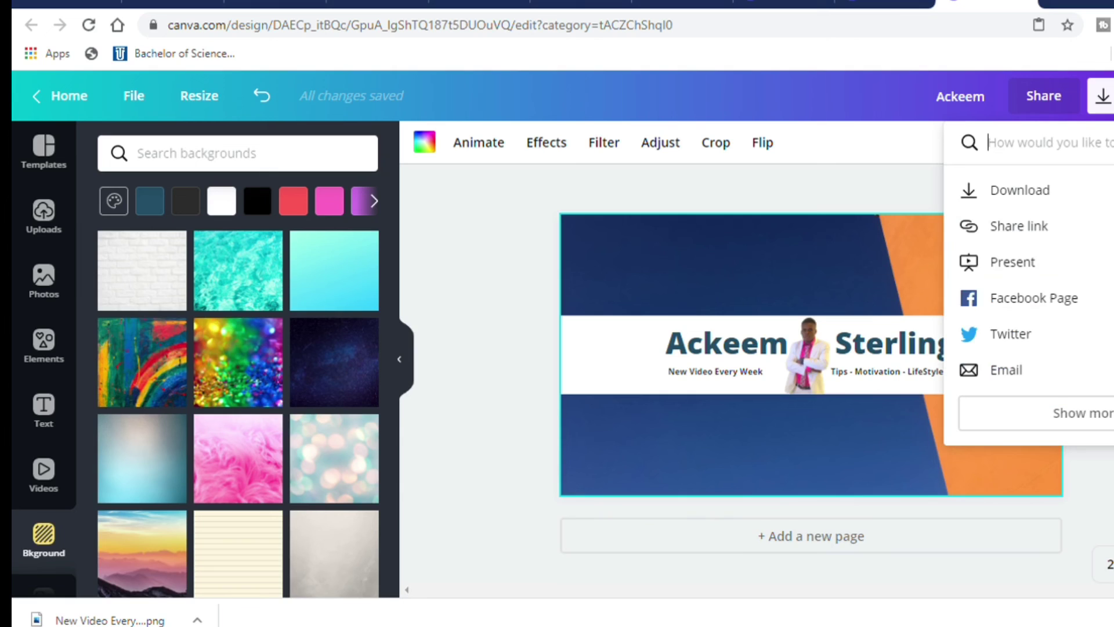
{"action": "left_click", "coordinate": [1020, 197]}
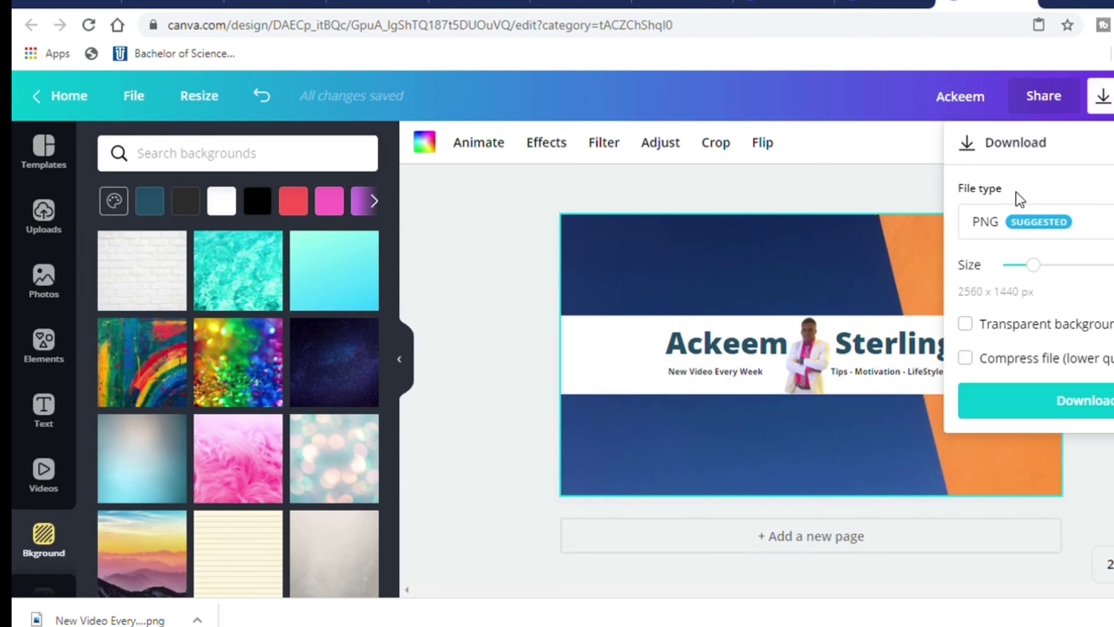
{"action": "left_click", "coordinate": [1068, 406]}
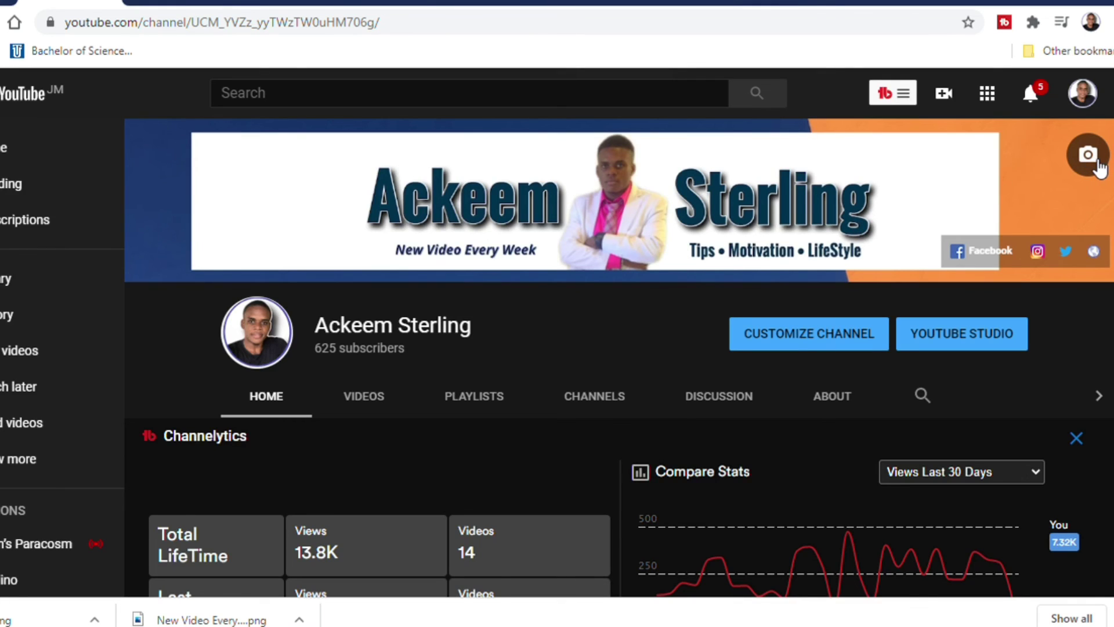
On the YouTube channel page, set the navy-and-orange banner from the first 2020-07-15 album in your photos as the channel art
{"action": "left_click", "coordinate": [1088, 156]}
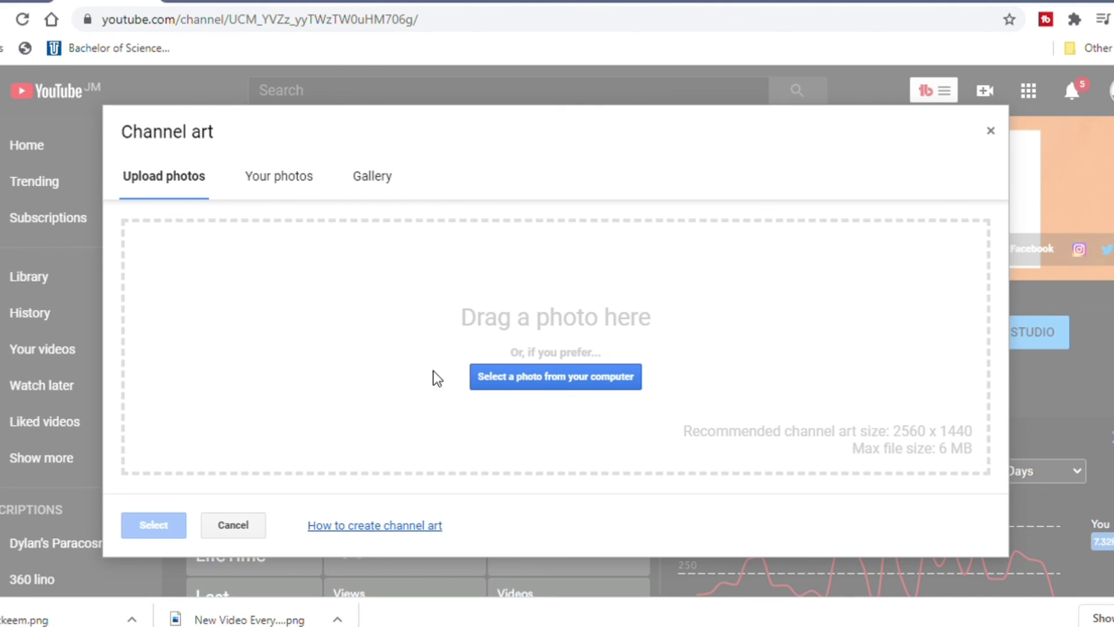
{"action": "left_click", "coordinate": [278, 177]}
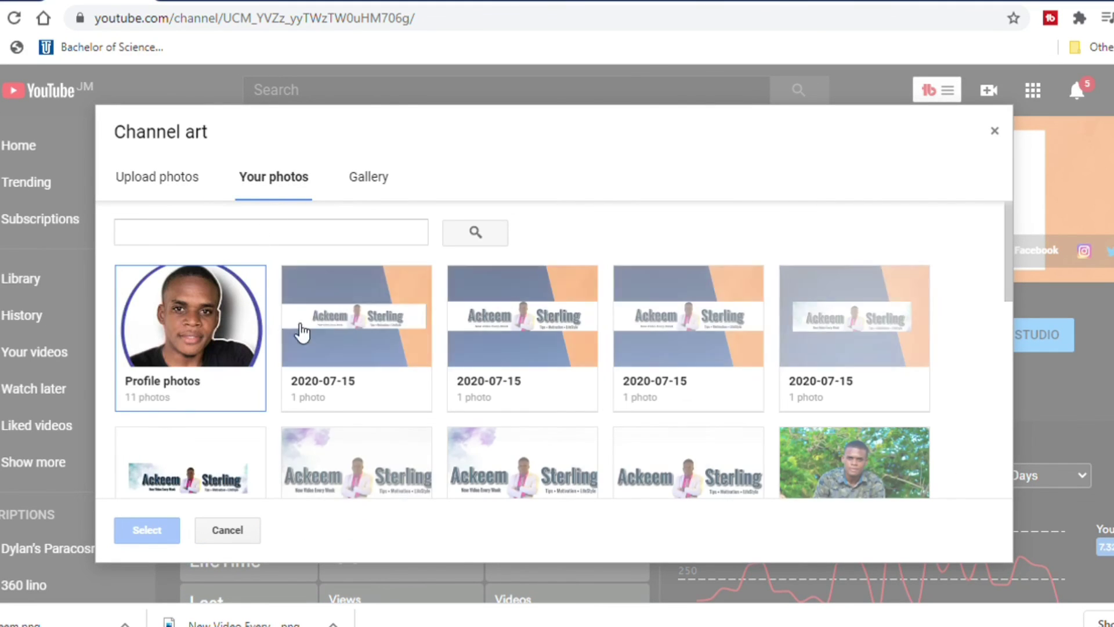
{"action": "left_click", "coordinate": [357, 340]}
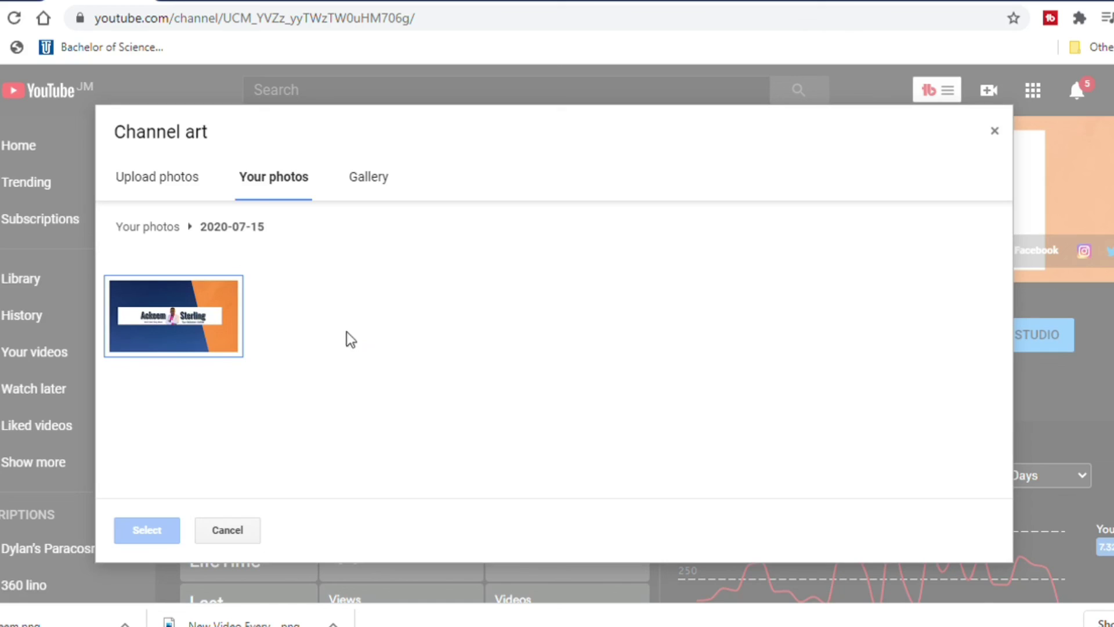
{"action": "left_click", "coordinate": [169, 340]}
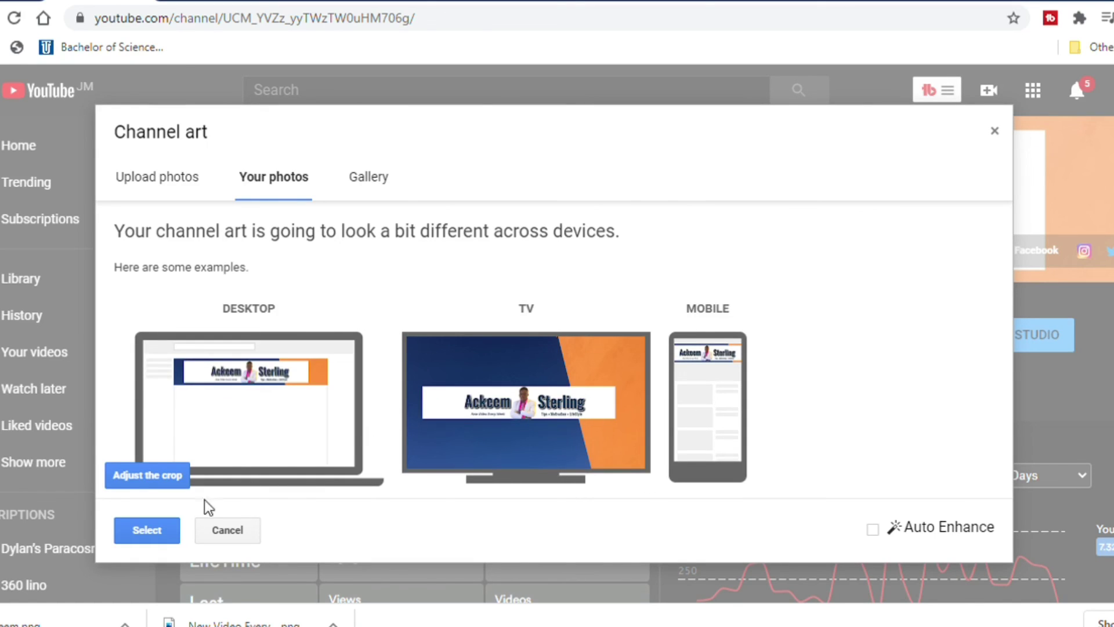
{"action": "left_click", "coordinate": [146, 530]}
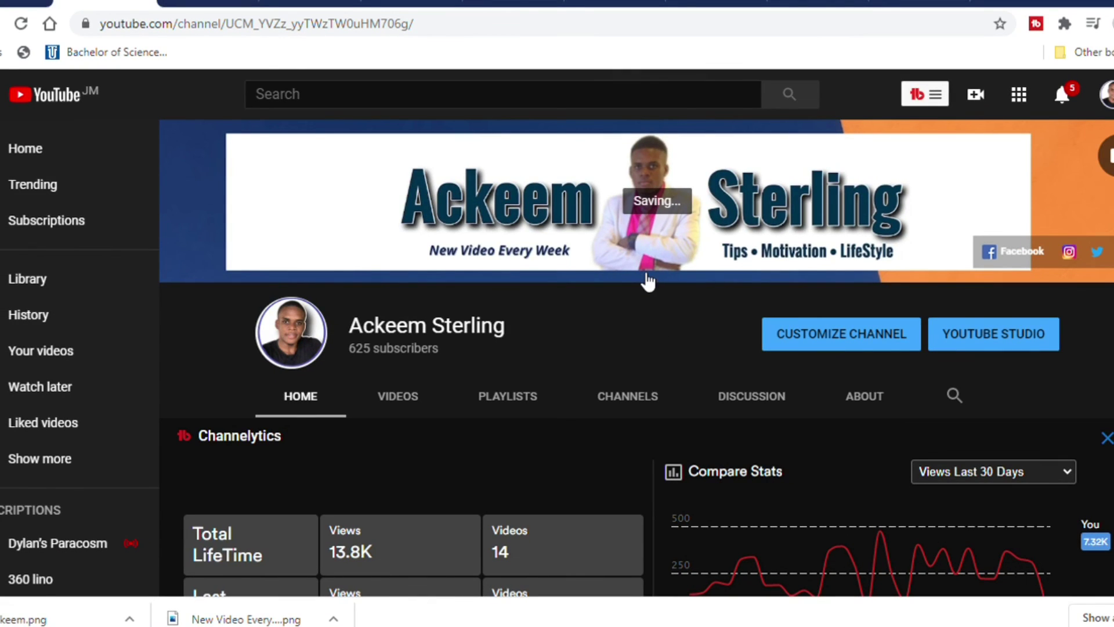